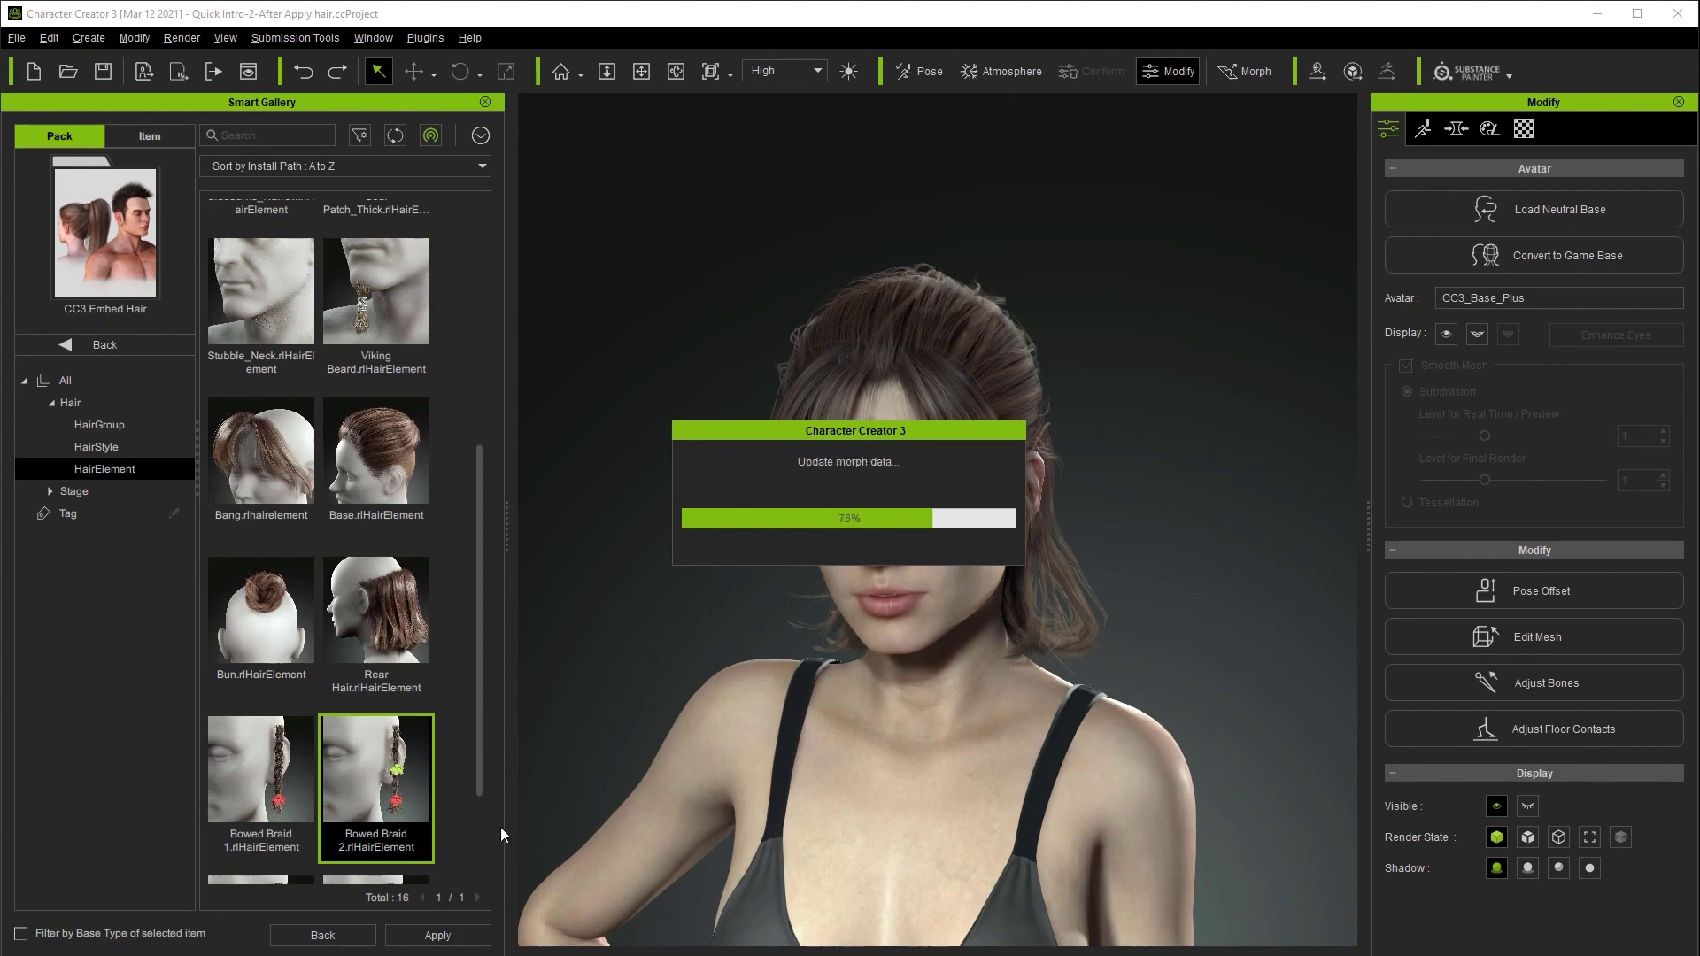
- Reposition the Bowed Braid accessory in the hair beside the ear, and remove it from the avatar
{"action": "key", "text": "w"}
{"action": "mouse_move", "coordinate": [903, 663]}
{"action": "right_mouse_down"}
{"action": "mouse_move", "coordinate": [877, 664]}
{"action": "mouse_move", "coordinate": [894, 662]}
{"action": "right_mouse_up"}
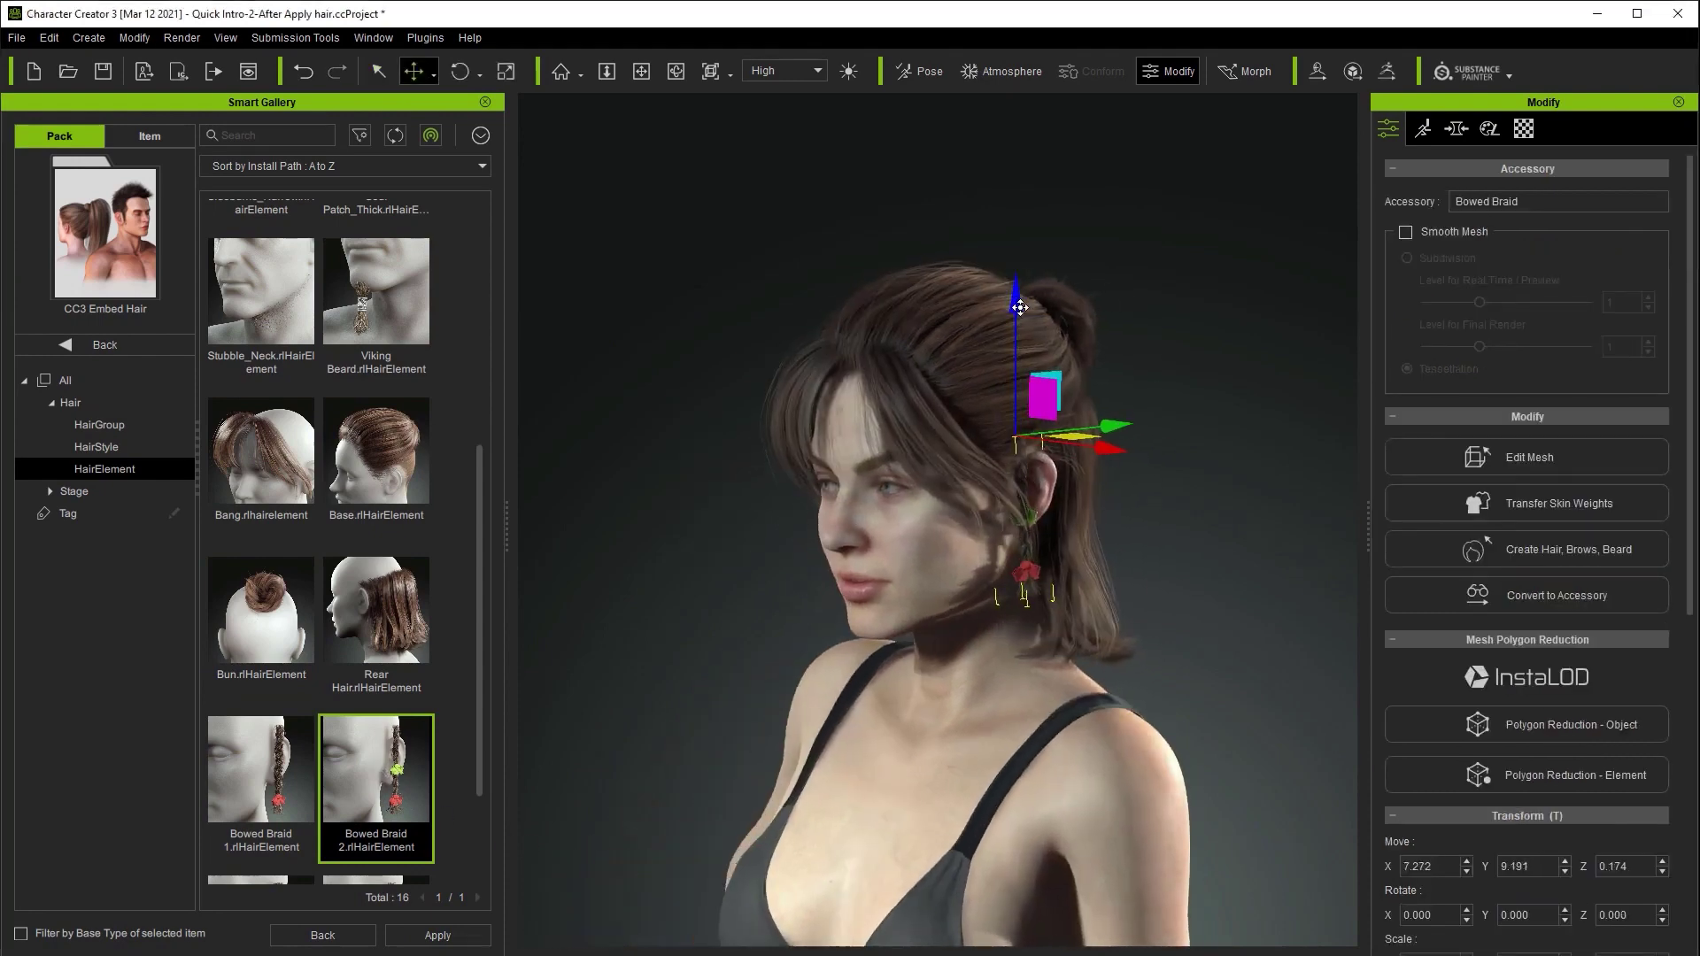
{"action": "right_click_drag", "start_coordinate": [956, 576], "coordinate": [983, 574]}
{"action": "left_click_drag", "start_coordinate": [1045, 394], "coordinate": [1130, 482]}
{"action": "key", "text": "Delete"}
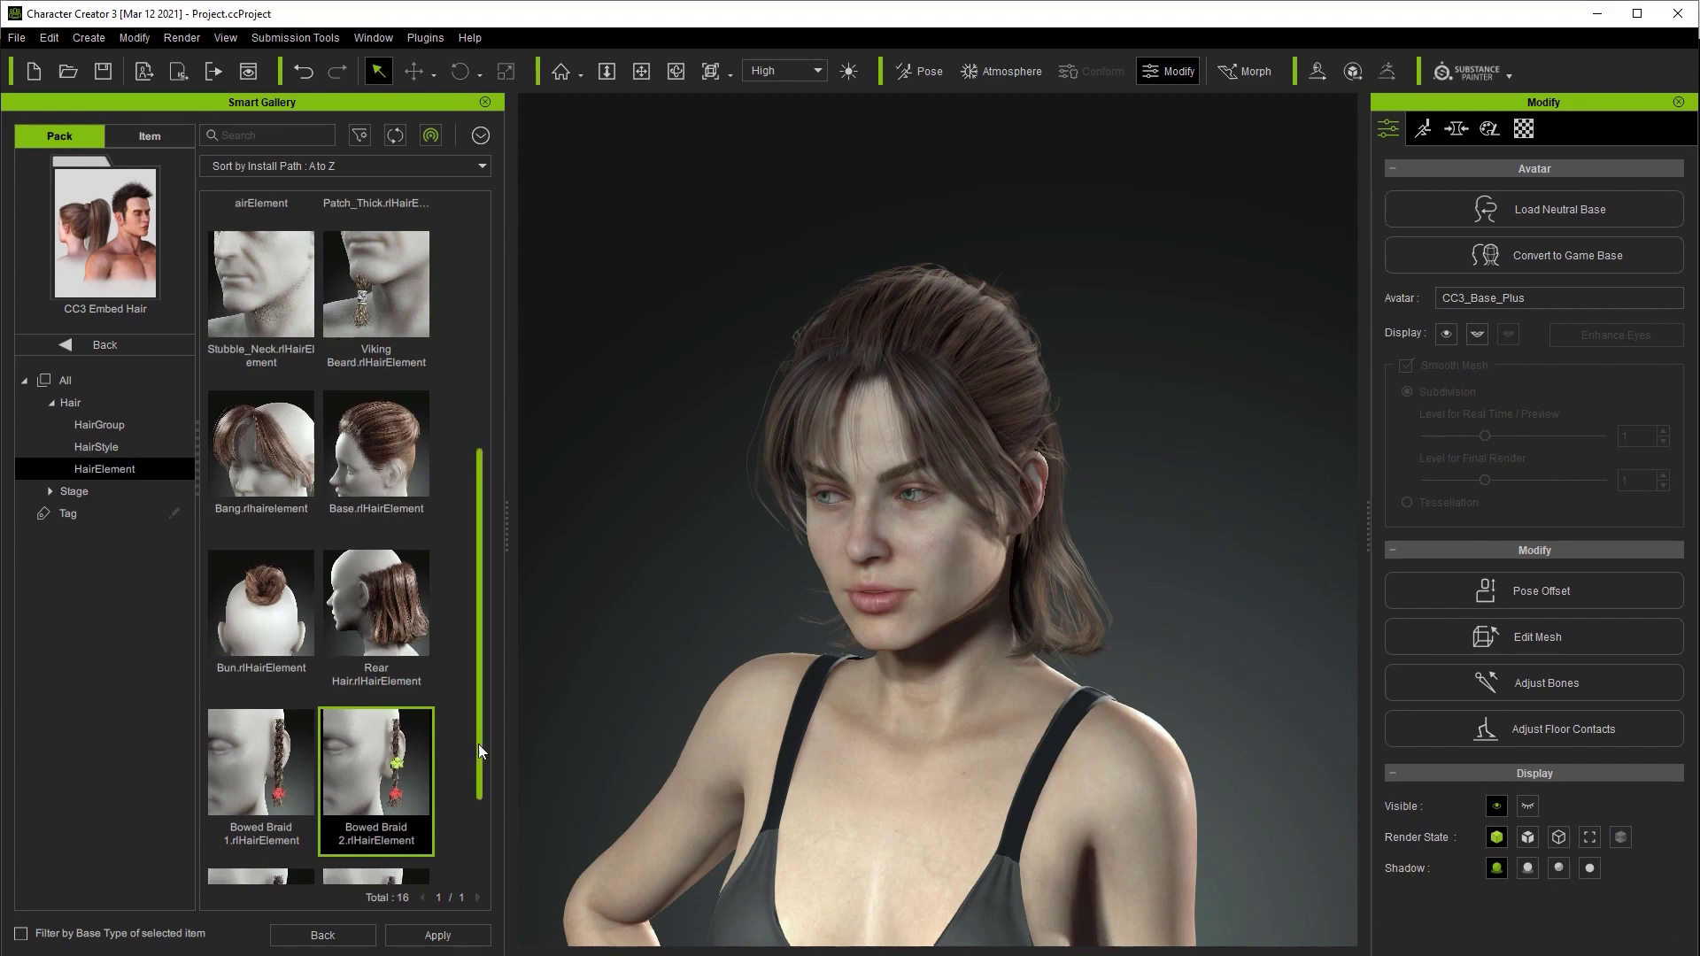
- Browse to the HairStyle presets and delete the avatar's existing hair in the scene list, keeping the bra and the Female_Angled eyebrows
{"action": "left_click_drag", "start_coordinate": [478, 751], "coordinate": [489, 631]}
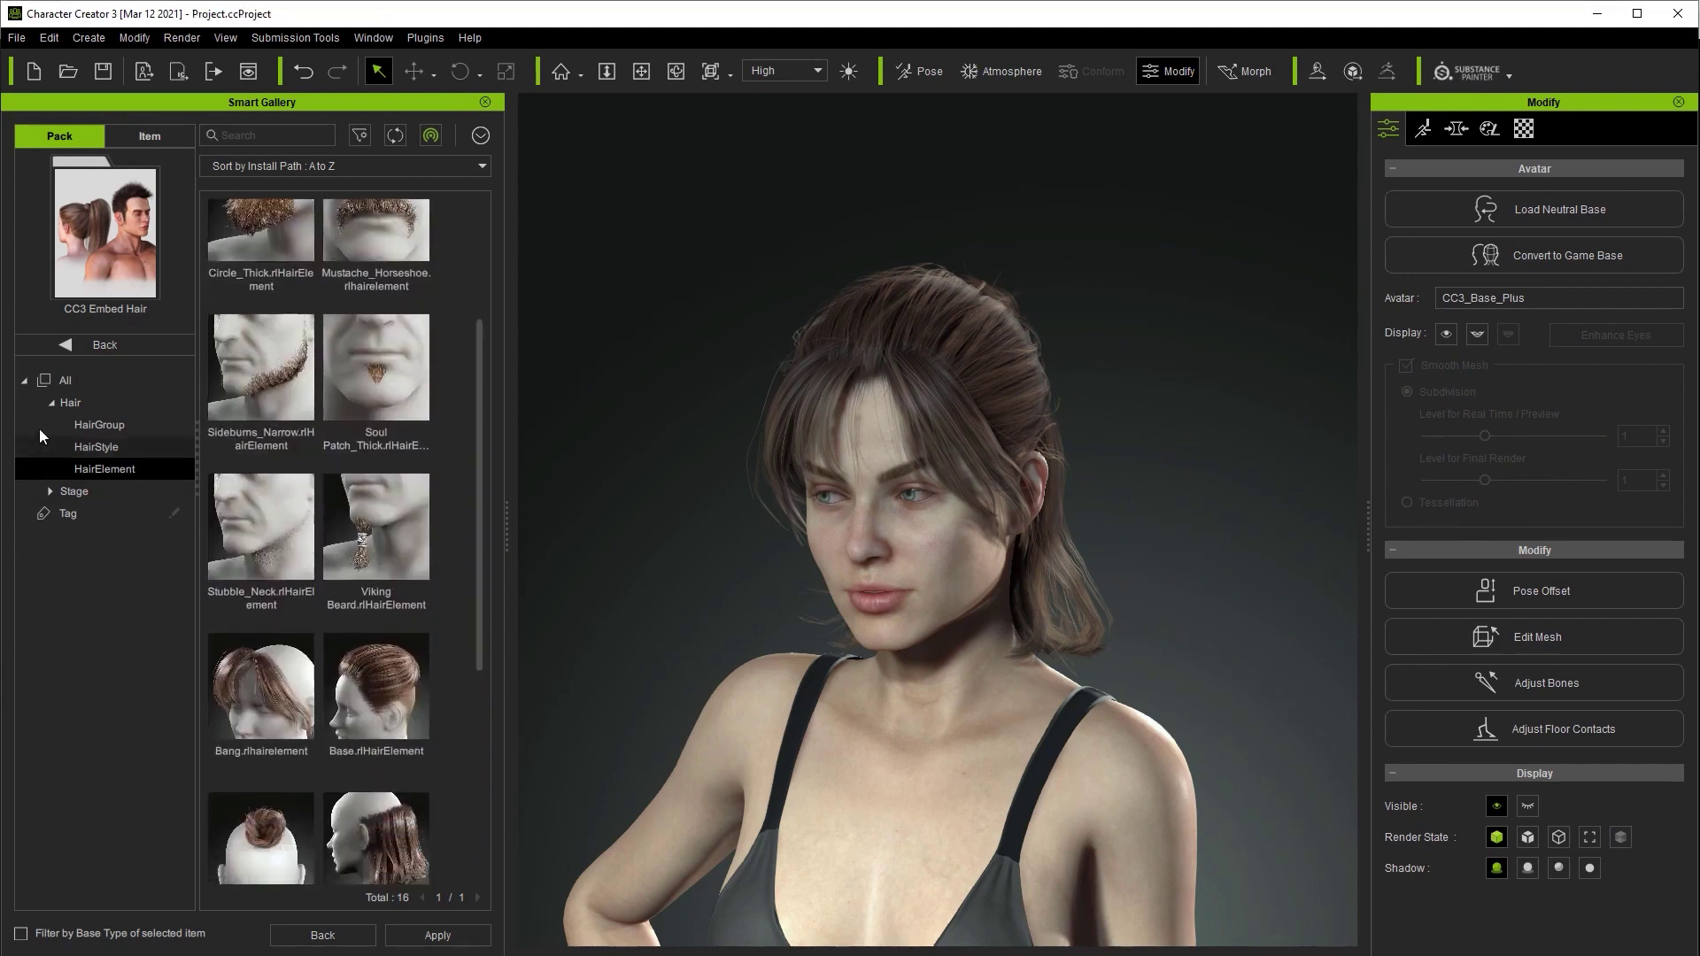
{"action": "left_click", "coordinate": [89, 446]}
{"action": "left_click", "coordinate": [373, 37]}
{"action": "left_click", "coordinate": [407, 133]}
{"action": "left_click", "coordinate": [23, 186]}
{"action": "left_click", "coordinate": [84, 227]}
{"action": "left_click", "coordinate": [92, 286], "text": "shift"}
{"action": "key", "text": "Delete"}
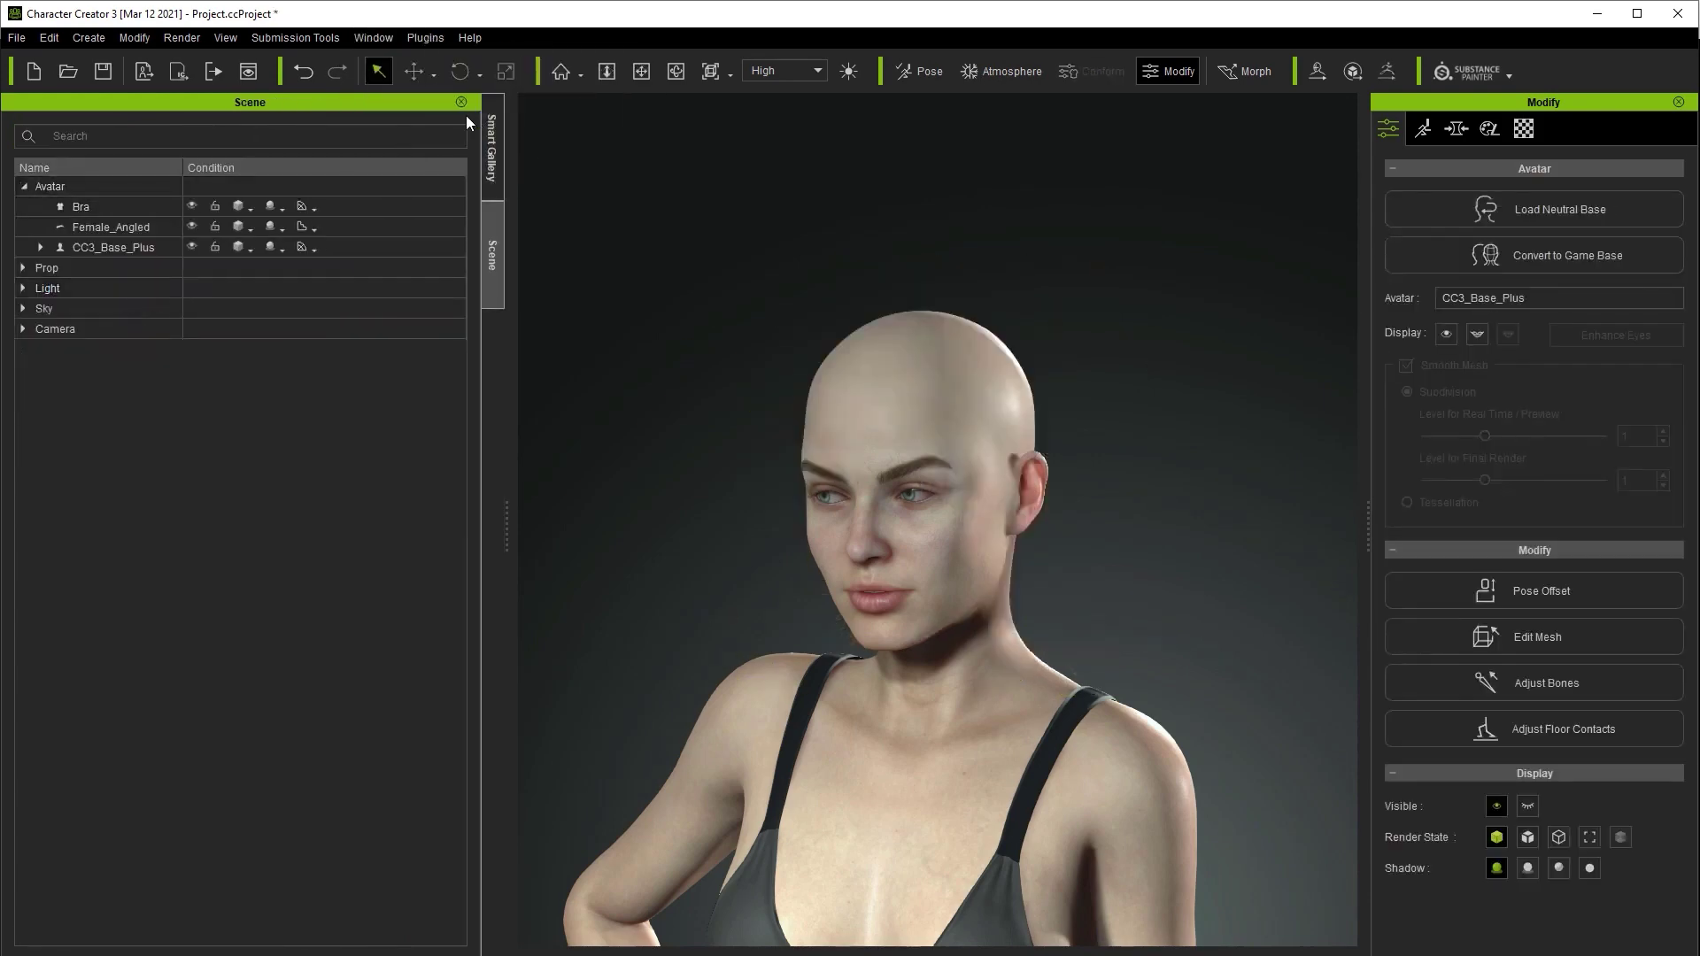
- Apply the complete Chic bun medium hairstyle to the bald female avatar
{"action": "left_click", "coordinate": [461, 102]}
{"action": "double_click", "coordinate": [269, 258]}
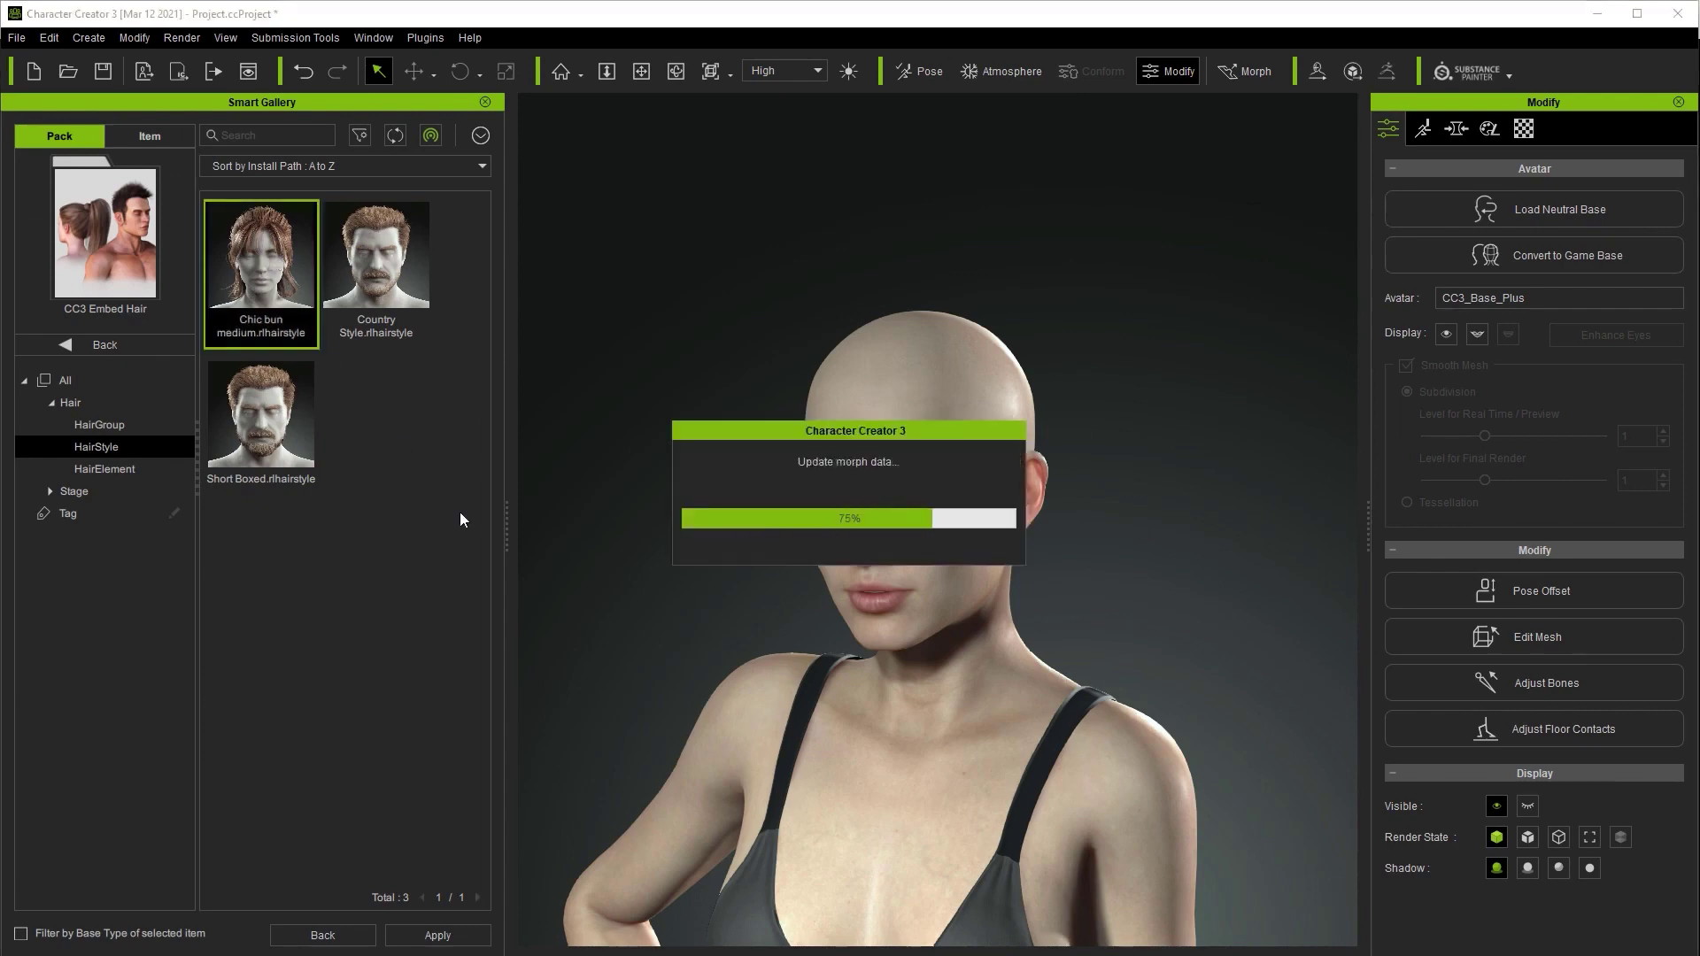
{"action": "left_click", "coordinate": [1240, 475]}
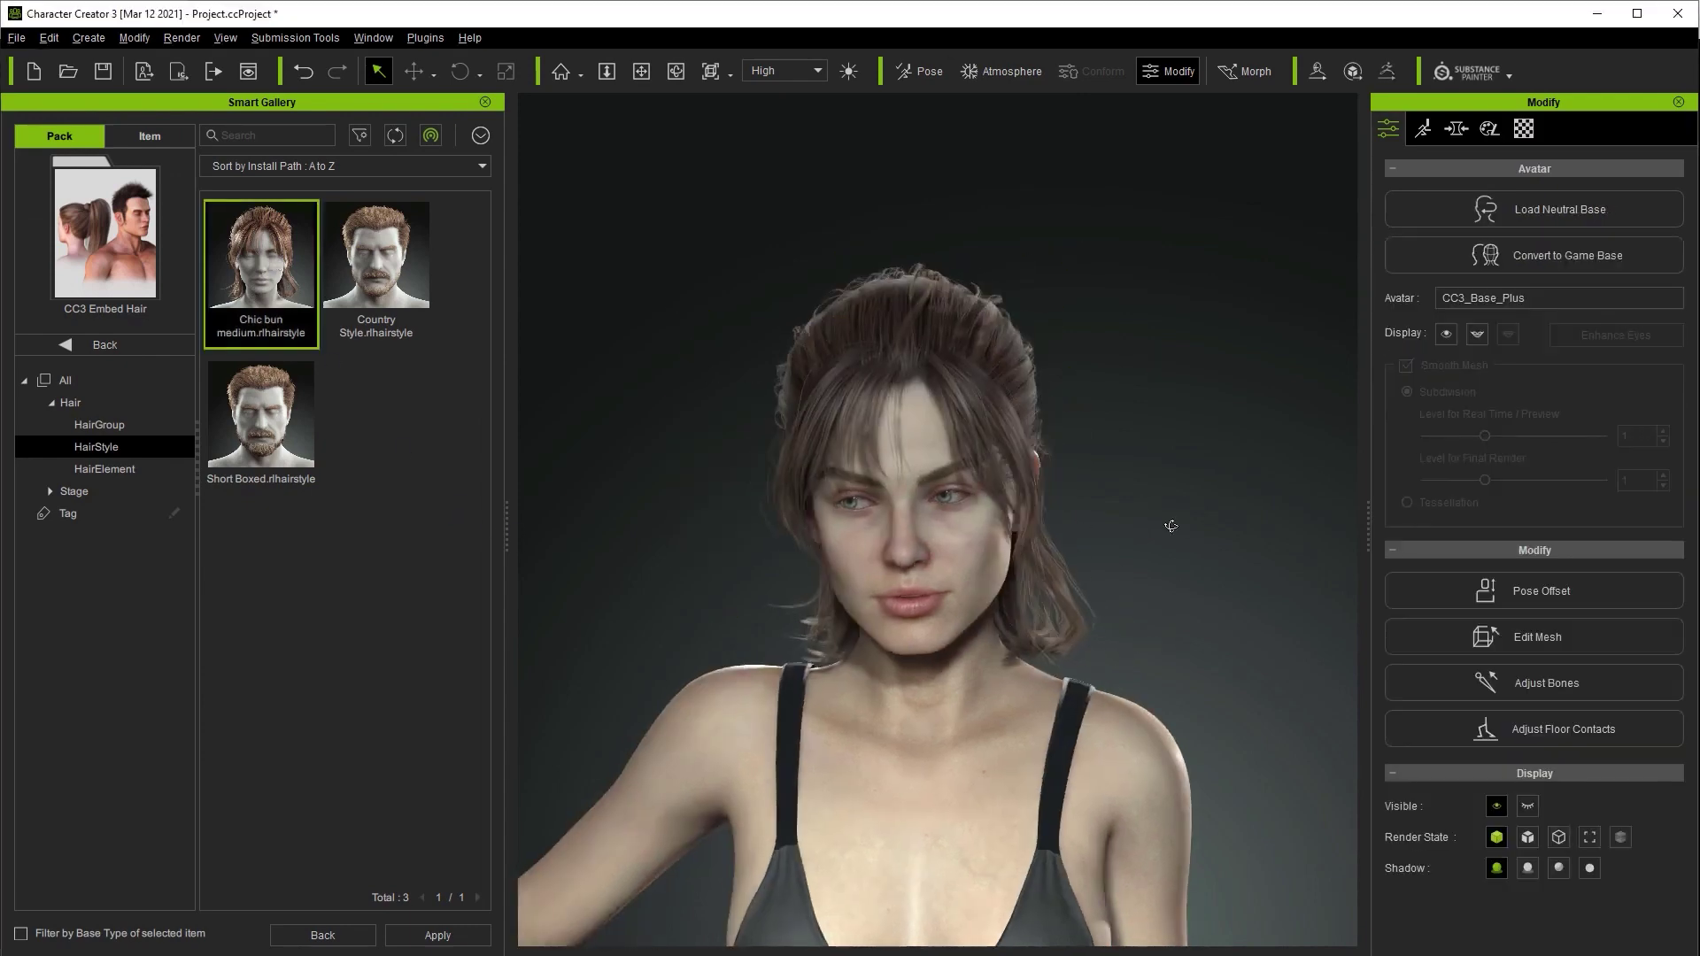
- From the MaterialPlus presets, apply F_1_Bang to the bangs and F_1_Hair_Base to the base hair
{"action": "left_click", "coordinate": [74, 491]}
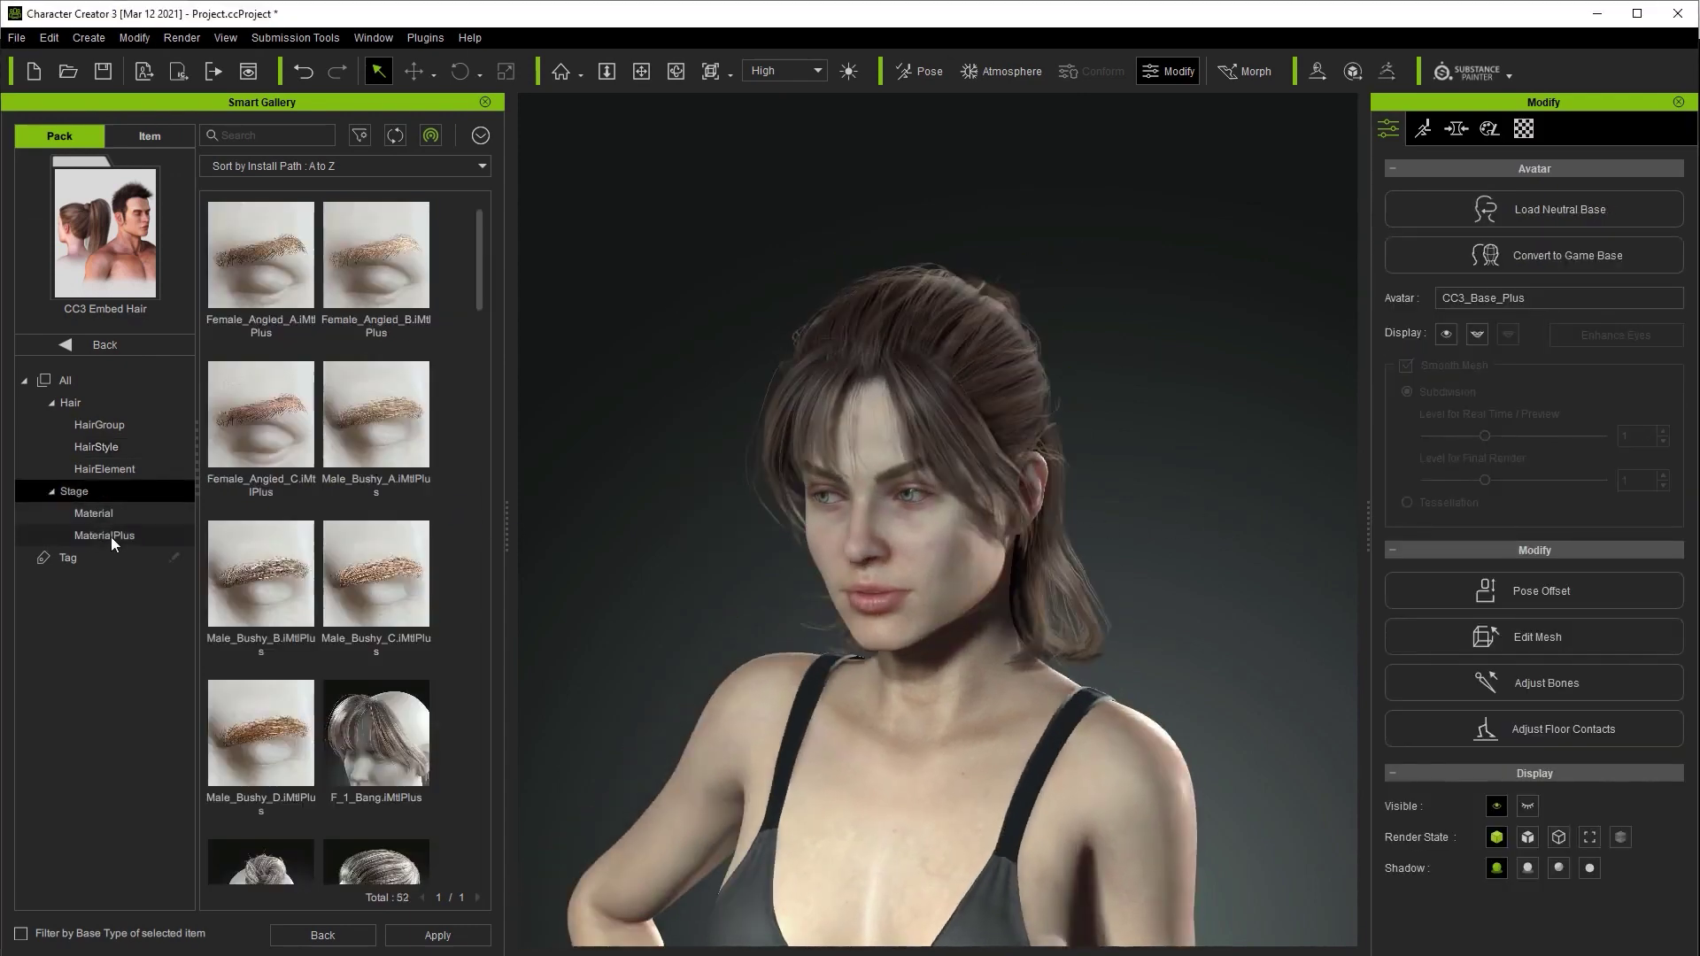
{"action": "left_click", "coordinate": [110, 537]}
{"action": "left_click_drag", "start_coordinate": [474, 286], "coordinate": [480, 377]}
{"action": "left_click_drag", "start_coordinate": [389, 323], "coordinate": [801, 419]}
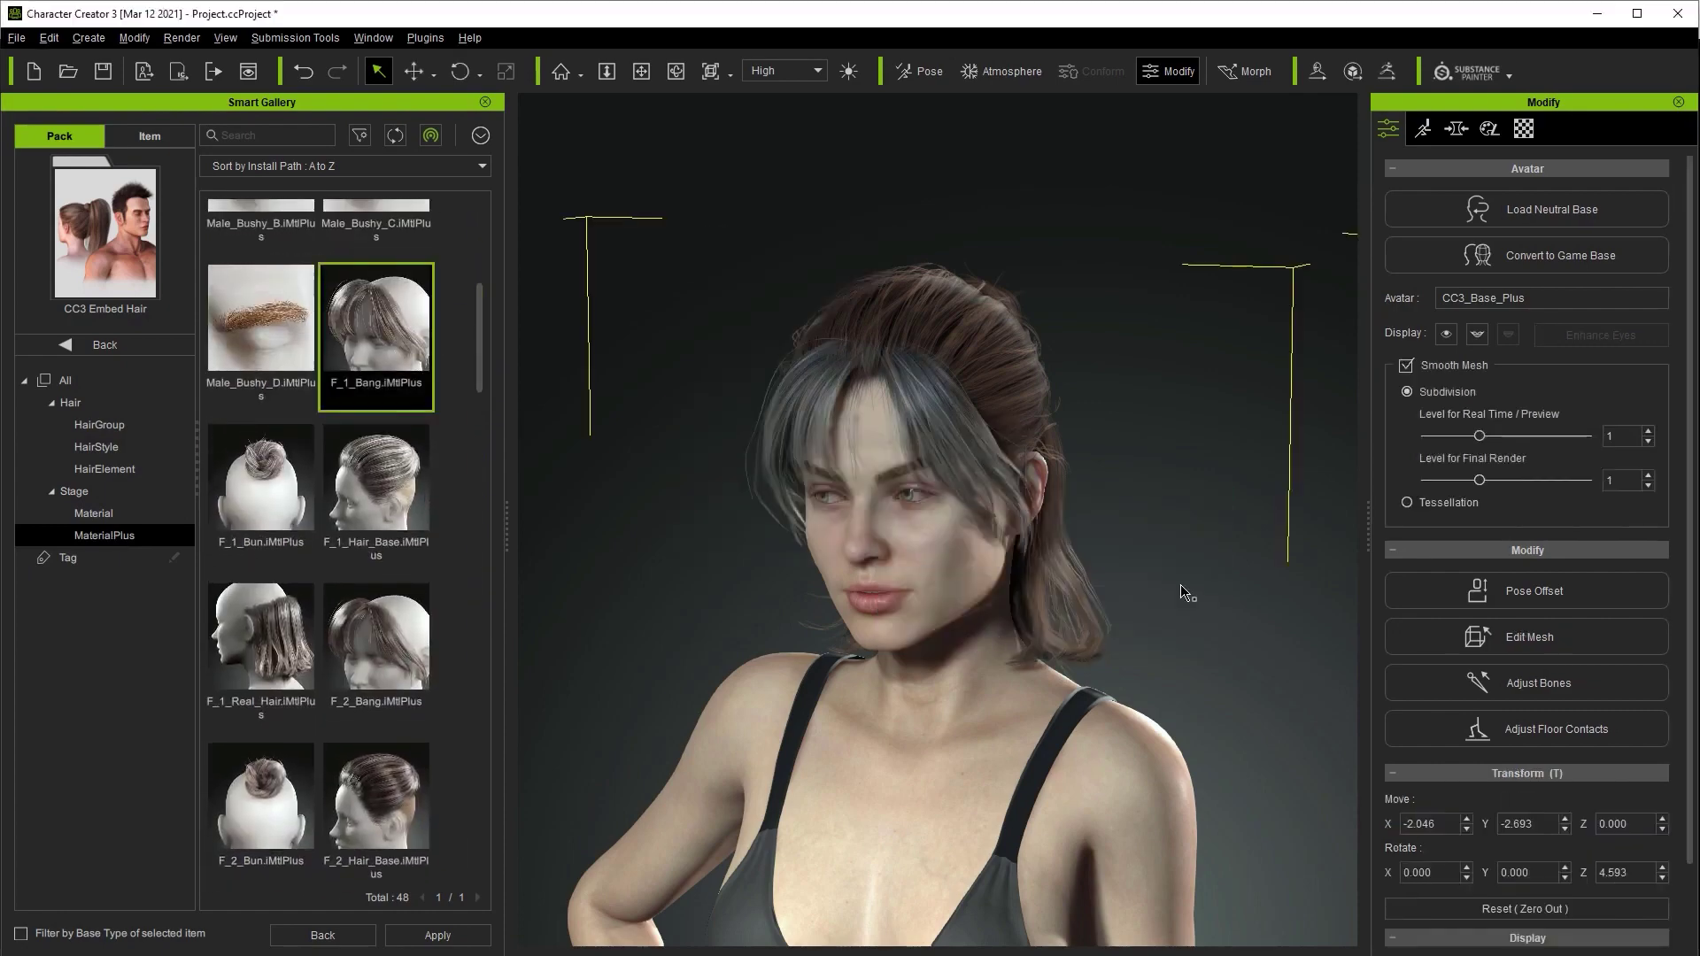
{"action": "left_click_drag", "start_coordinate": [401, 482], "coordinate": [948, 368]}
{"action": "left_click", "coordinate": [1018, 635]}
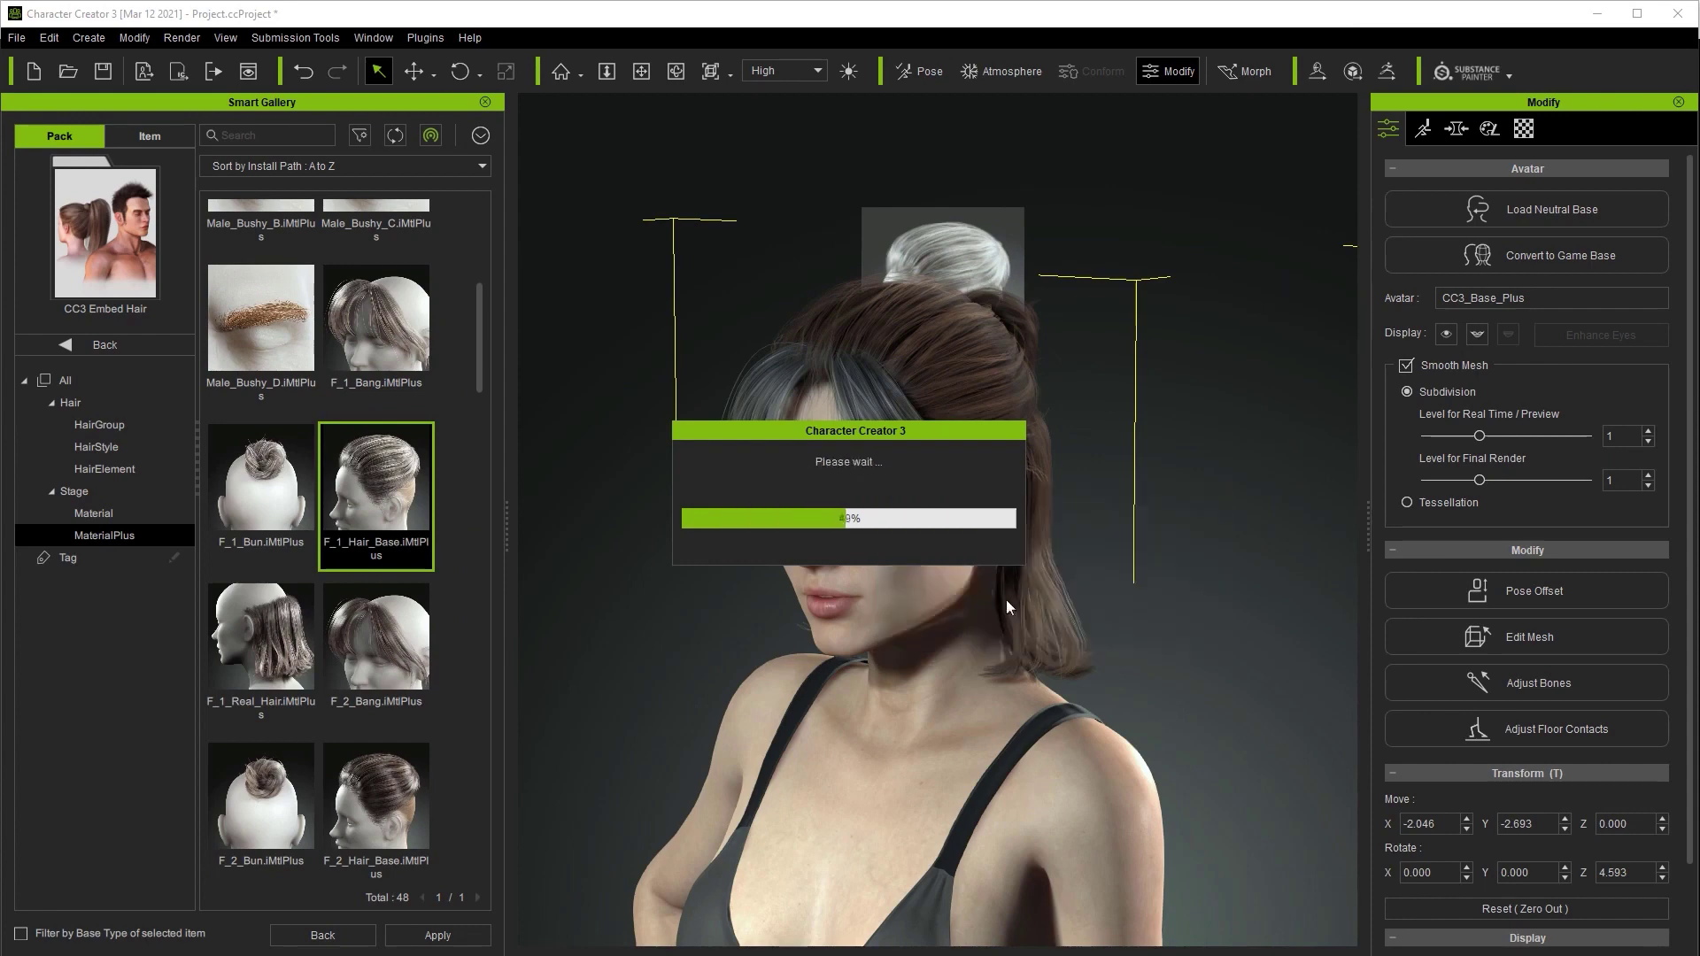
- Apply the F_1_Real_Hair material to the rear hair and the F_2_Bun material to the bun
{"action": "left_click_drag", "start_coordinate": [263, 655], "coordinate": [1017, 592]}
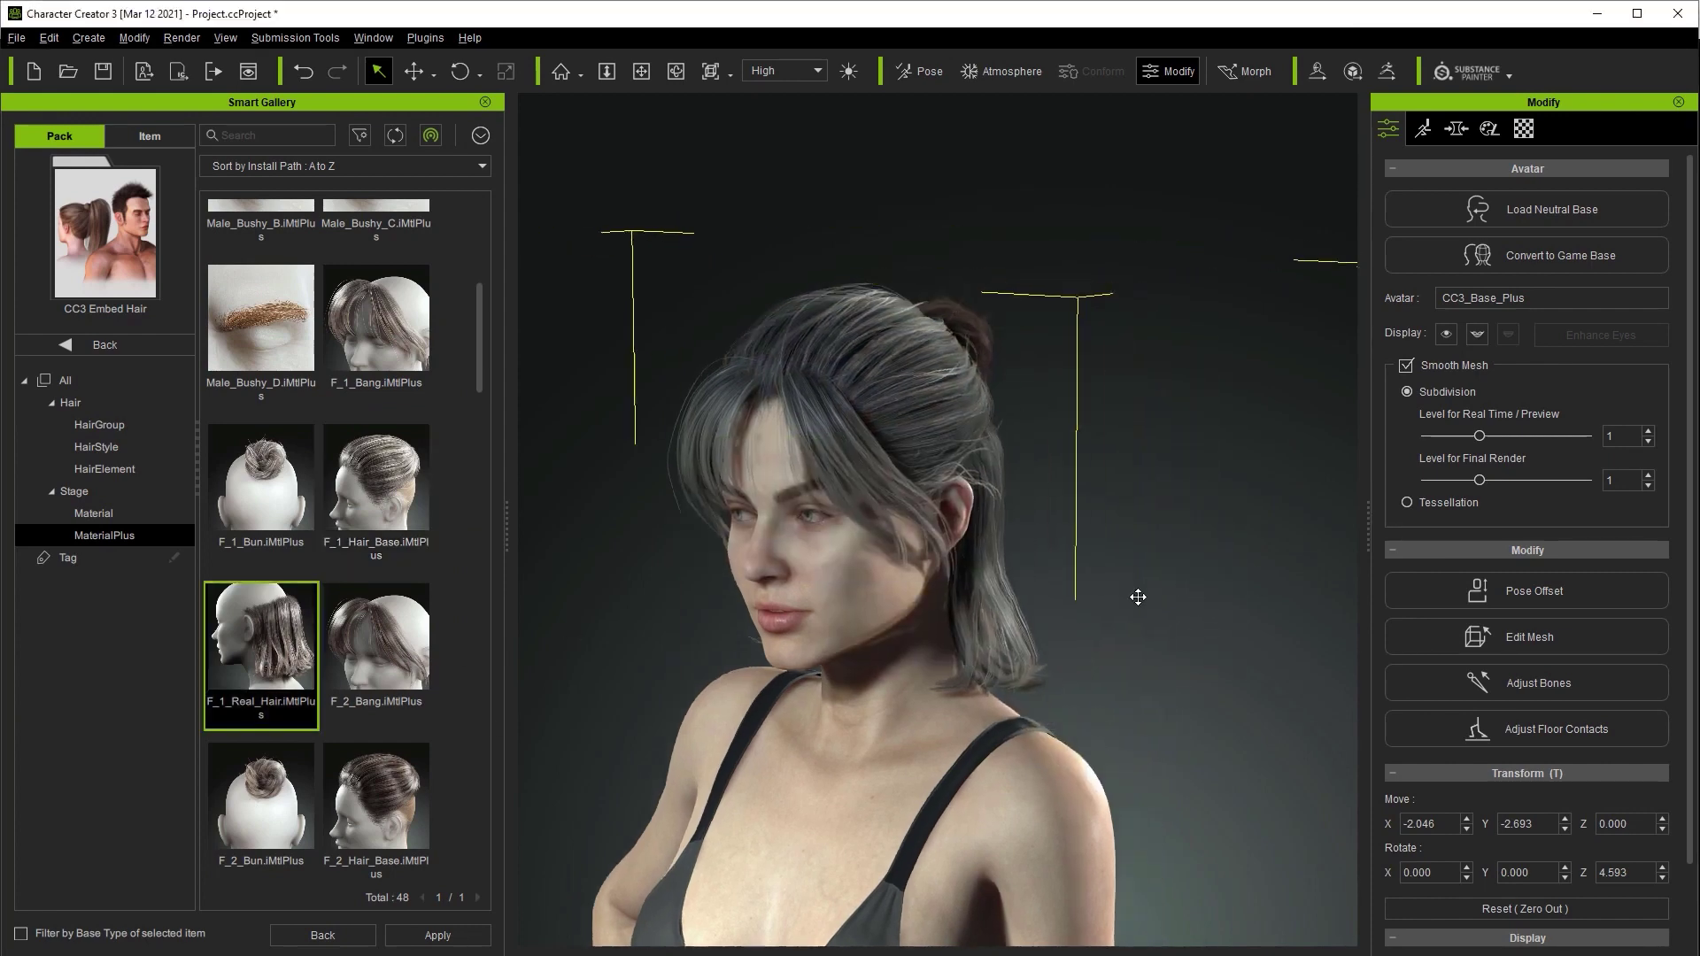
{"action": "left_click_drag", "start_coordinate": [261, 797], "coordinate": [997, 374]}
{"action": "left_click", "coordinate": [910, 636]}
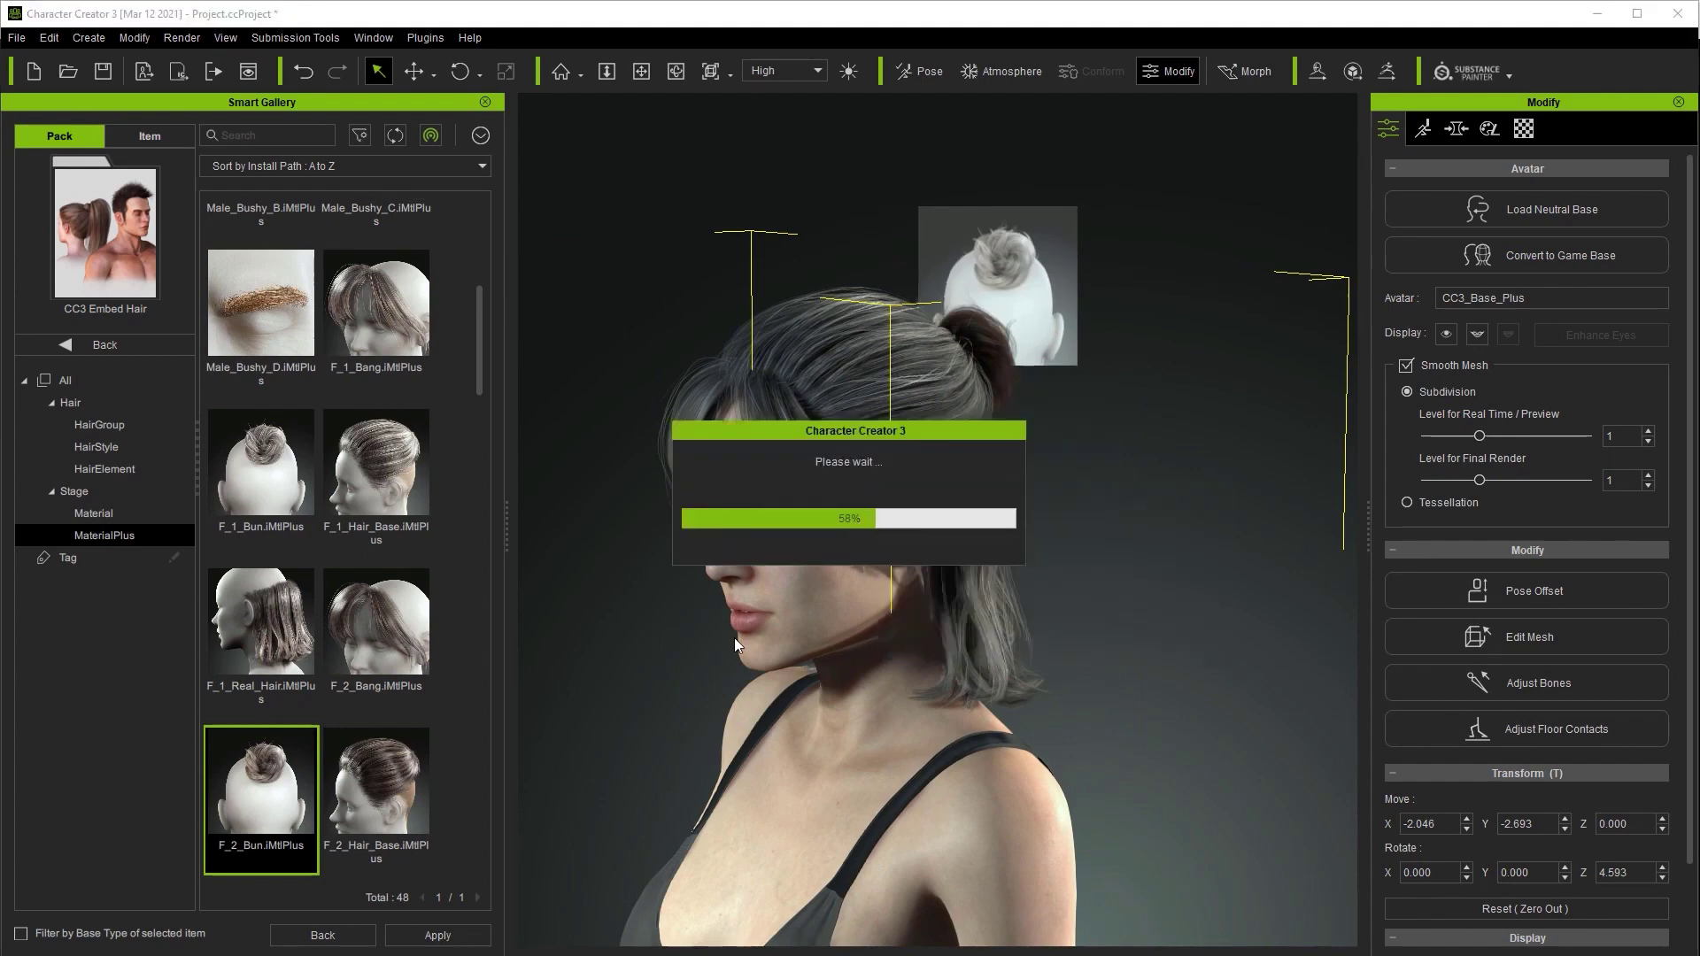
- Apply the blonde F_4_Bang material to the bangs and F_4_Hair_Base to the base hair
{"action": "left_click_drag", "start_coordinate": [480, 358], "coordinate": [485, 455]}
{"action": "left_click_drag", "start_coordinate": [376, 635], "coordinate": [801, 336]}
{"action": "left_click", "coordinate": [910, 636]}
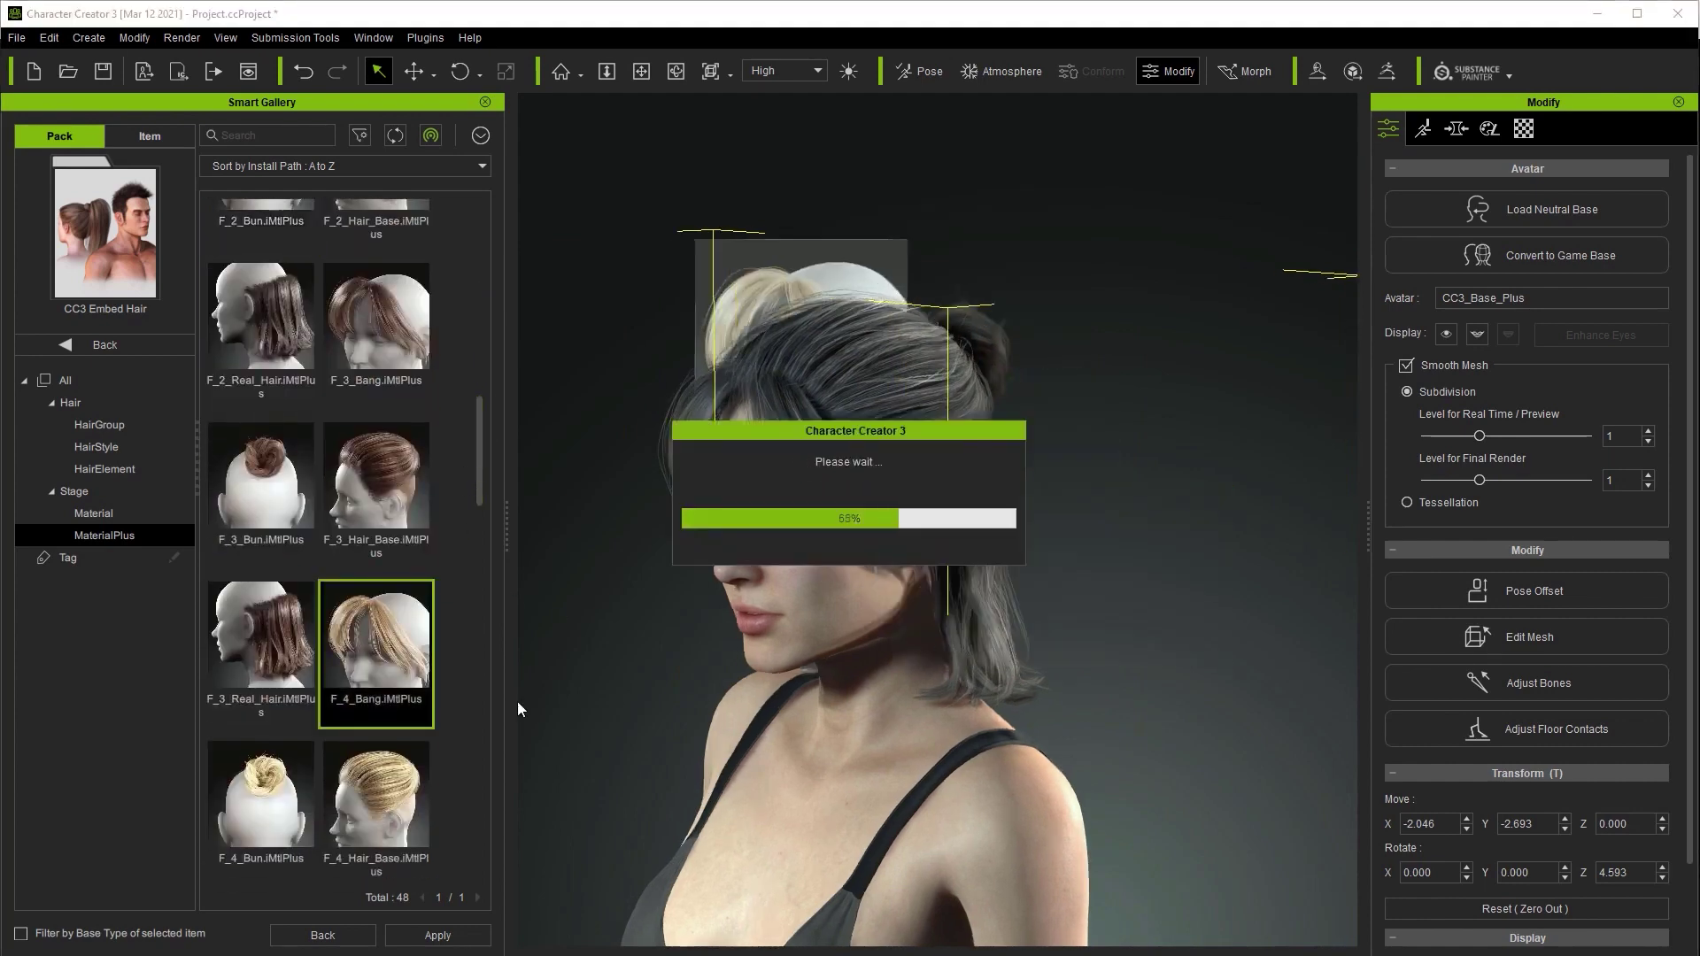
{"action": "left_click_drag", "start_coordinate": [385, 805], "coordinate": [895, 425]}
{"action": "left_click", "coordinate": [953, 636]}
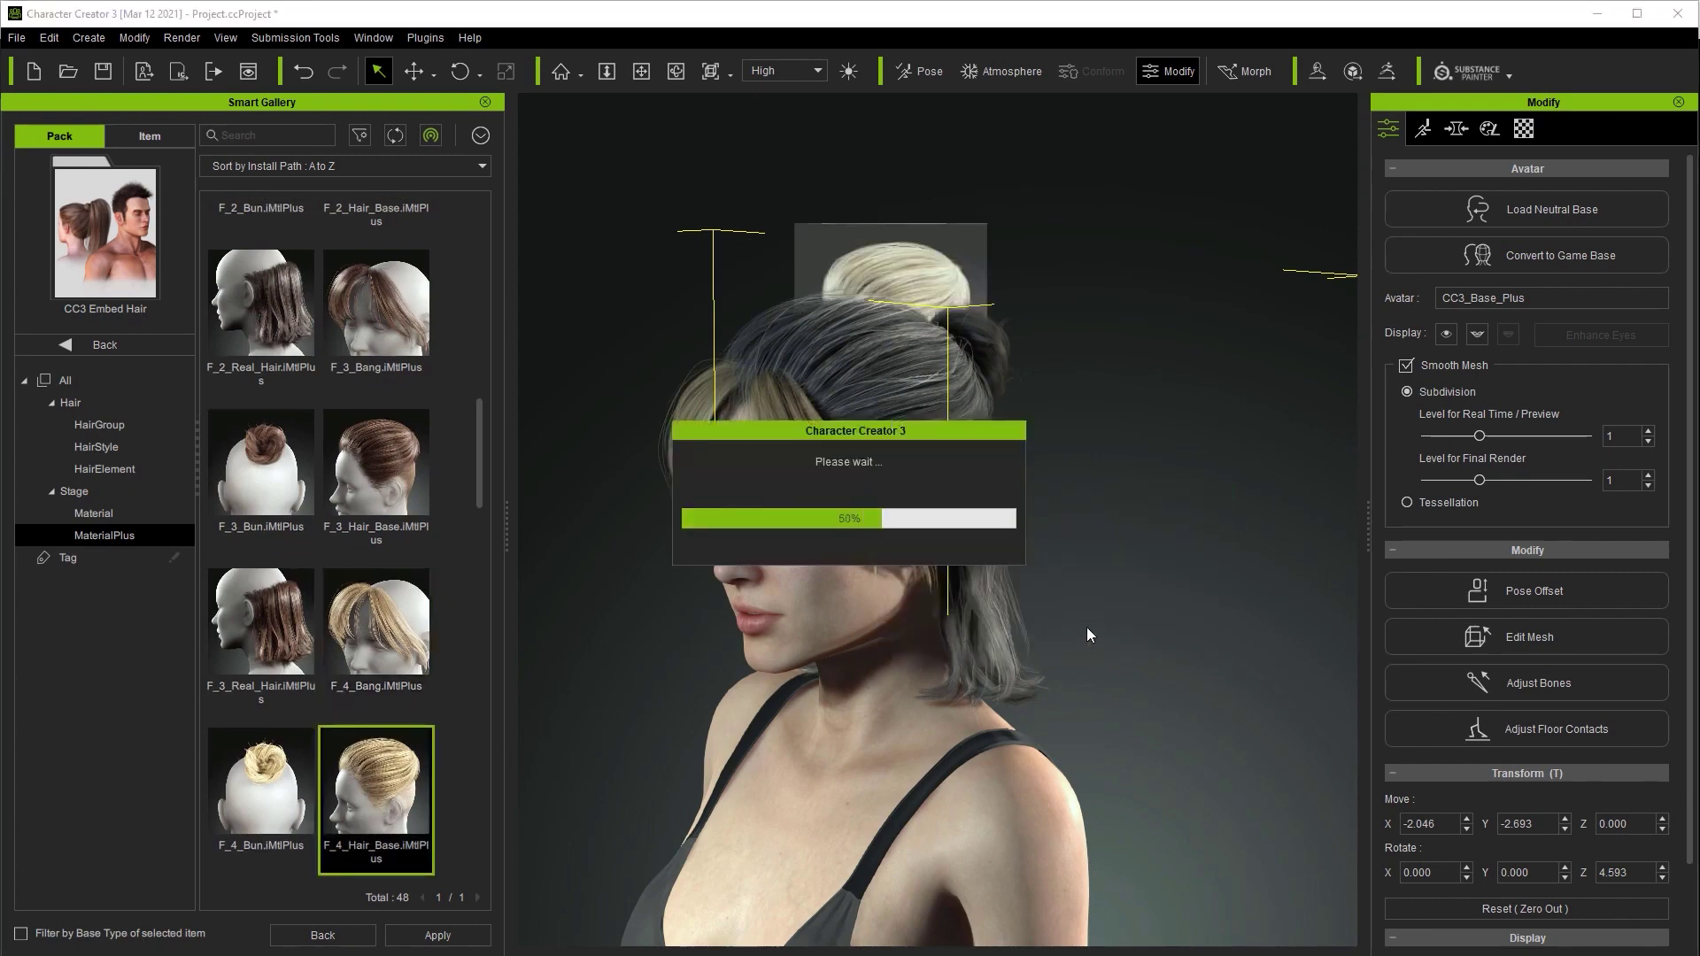
- Apply the blonde F_4_Real_Hair material to the rear hair and F_4_Bun to the bun
{"action": "scroll", "coordinate": [434, 655], "scroll_direction": "down", "scroll_amount": 3}
{"action": "left_click_drag", "start_coordinate": [261, 779], "coordinate": [850, 265]}
{"action": "left_click", "coordinate": [937, 634]}
{"action": "left_click_drag", "start_coordinate": [261, 620], "coordinate": [987, 359]}
{"action": "left_click", "coordinate": [1012, 636]}
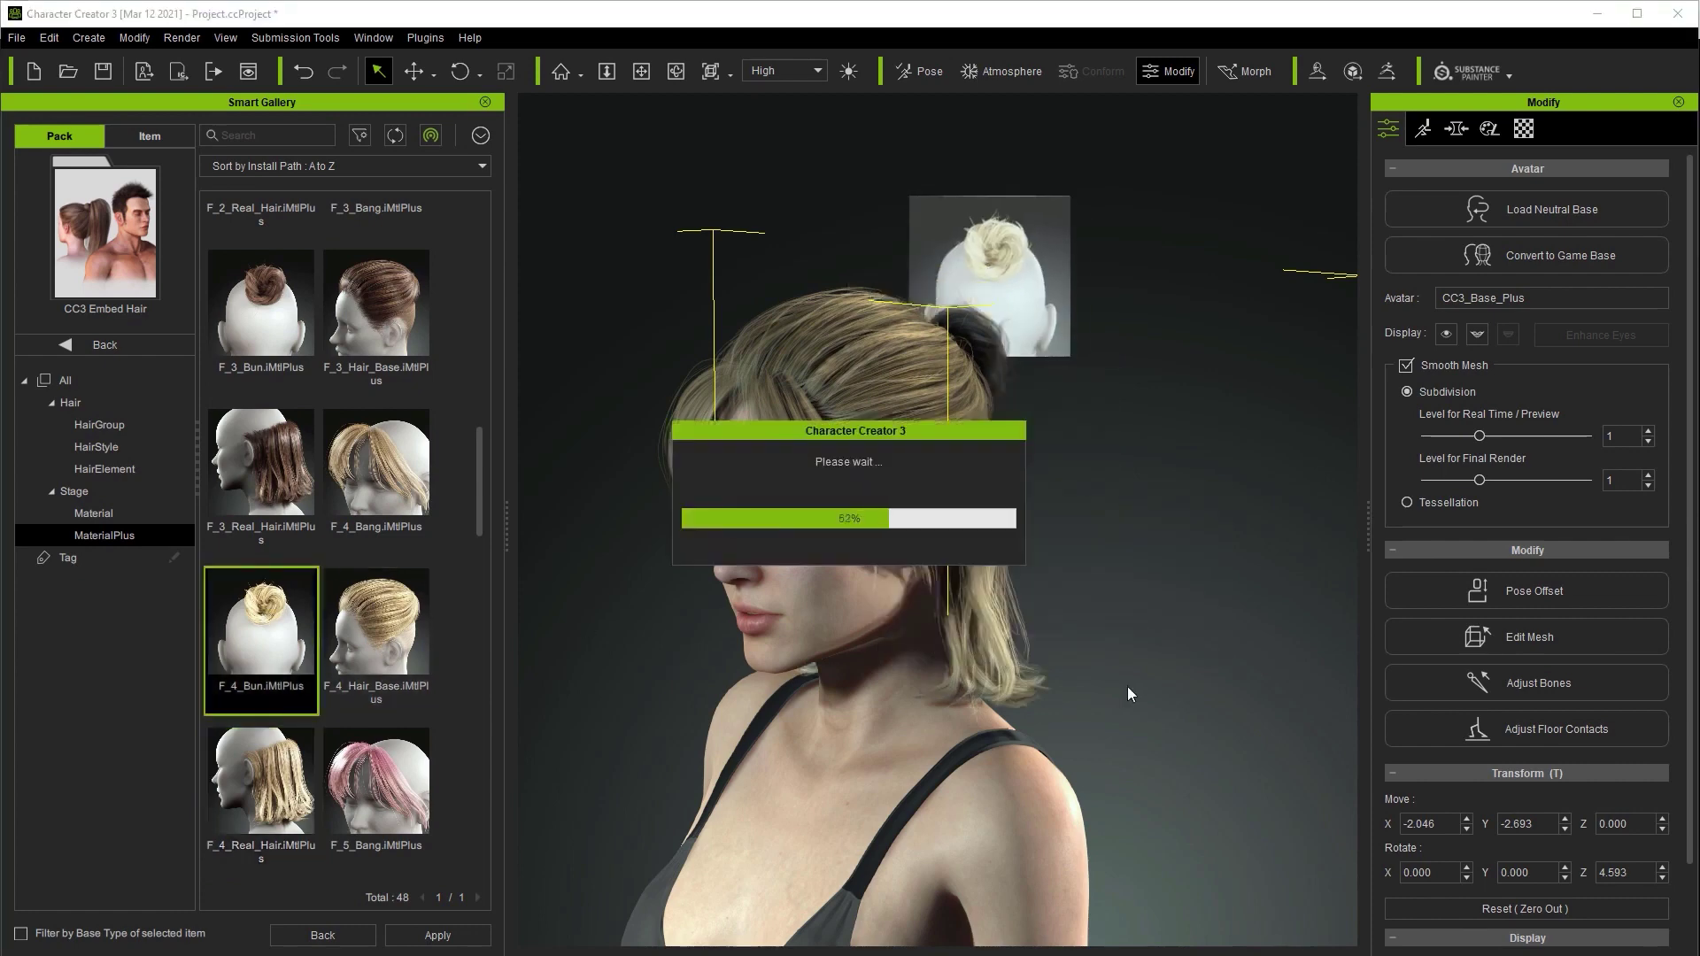
- Recolor the bangs, base hair and rear hair pink with the F_5_Bang, F_5_Hair_Base and F_5_Real_Hair materials
{"action": "left_click_drag", "start_coordinate": [480, 444], "coordinate": [481, 509]}
{"action": "left_click_drag", "start_coordinate": [376, 425], "coordinate": [877, 487]}
{"action": "left_click", "coordinate": [1073, 639]}
{"action": "left_click_drag", "start_coordinate": [376, 576], "coordinate": [905, 538]}
{"action": "left_click", "coordinate": [1014, 636]}
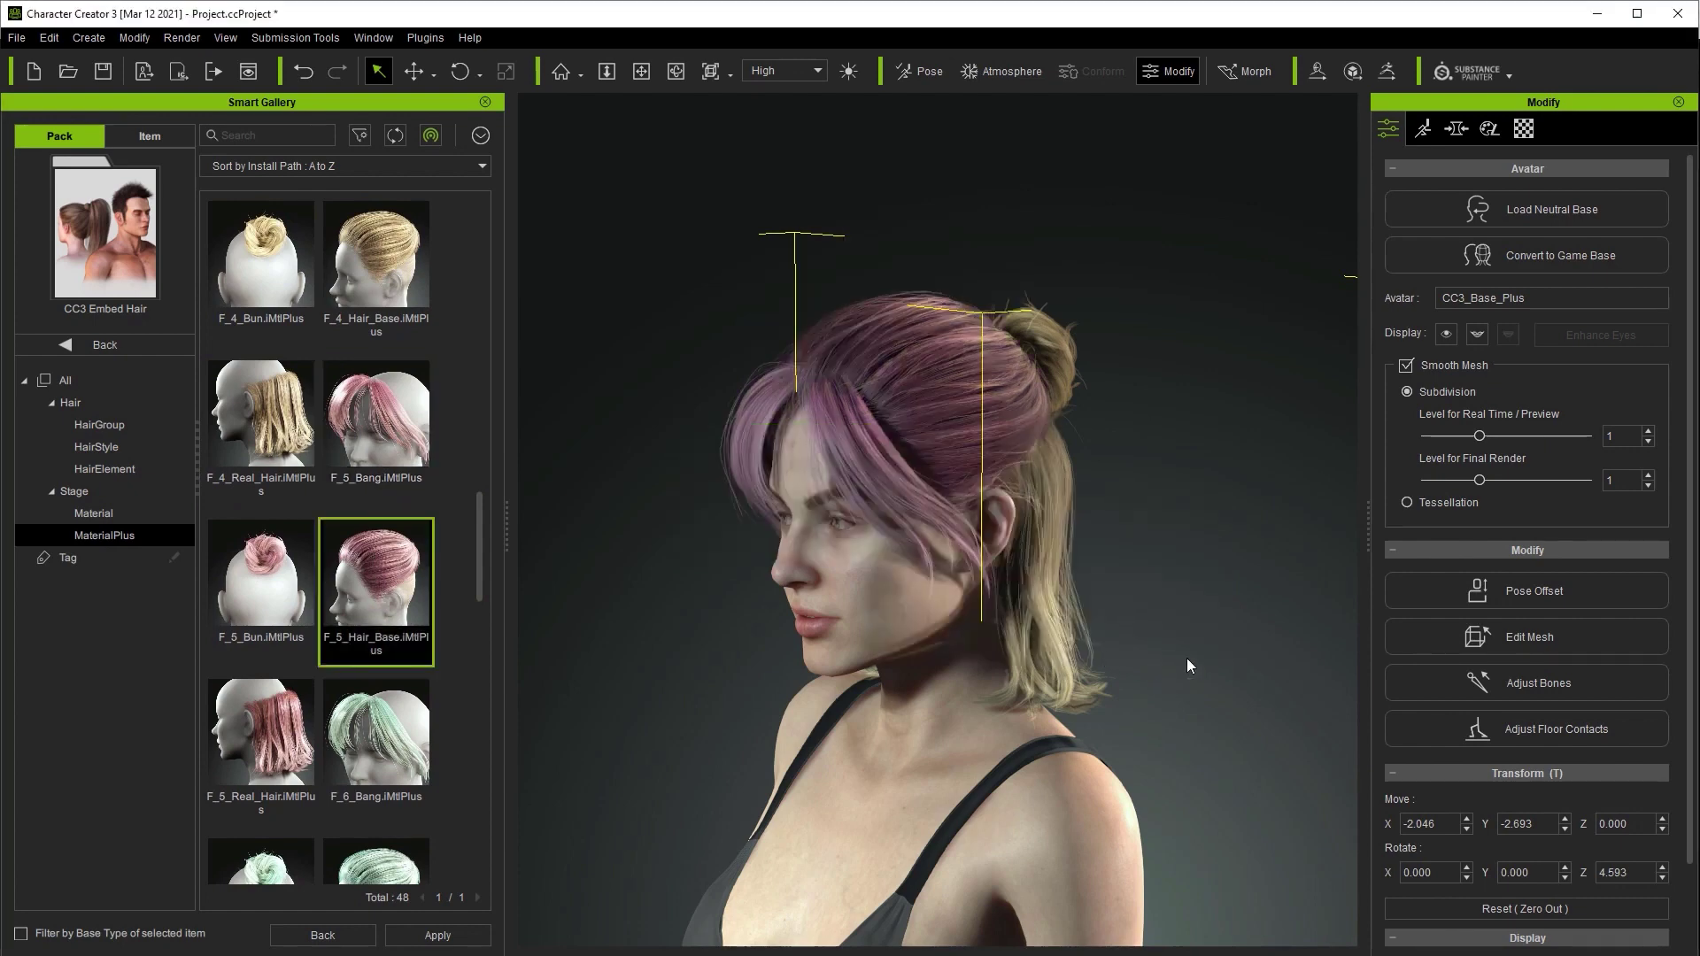
{"action": "left_click_drag", "start_coordinate": [262, 731], "coordinate": [1009, 576]}
{"action": "left_click", "coordinate": [969, 634]}
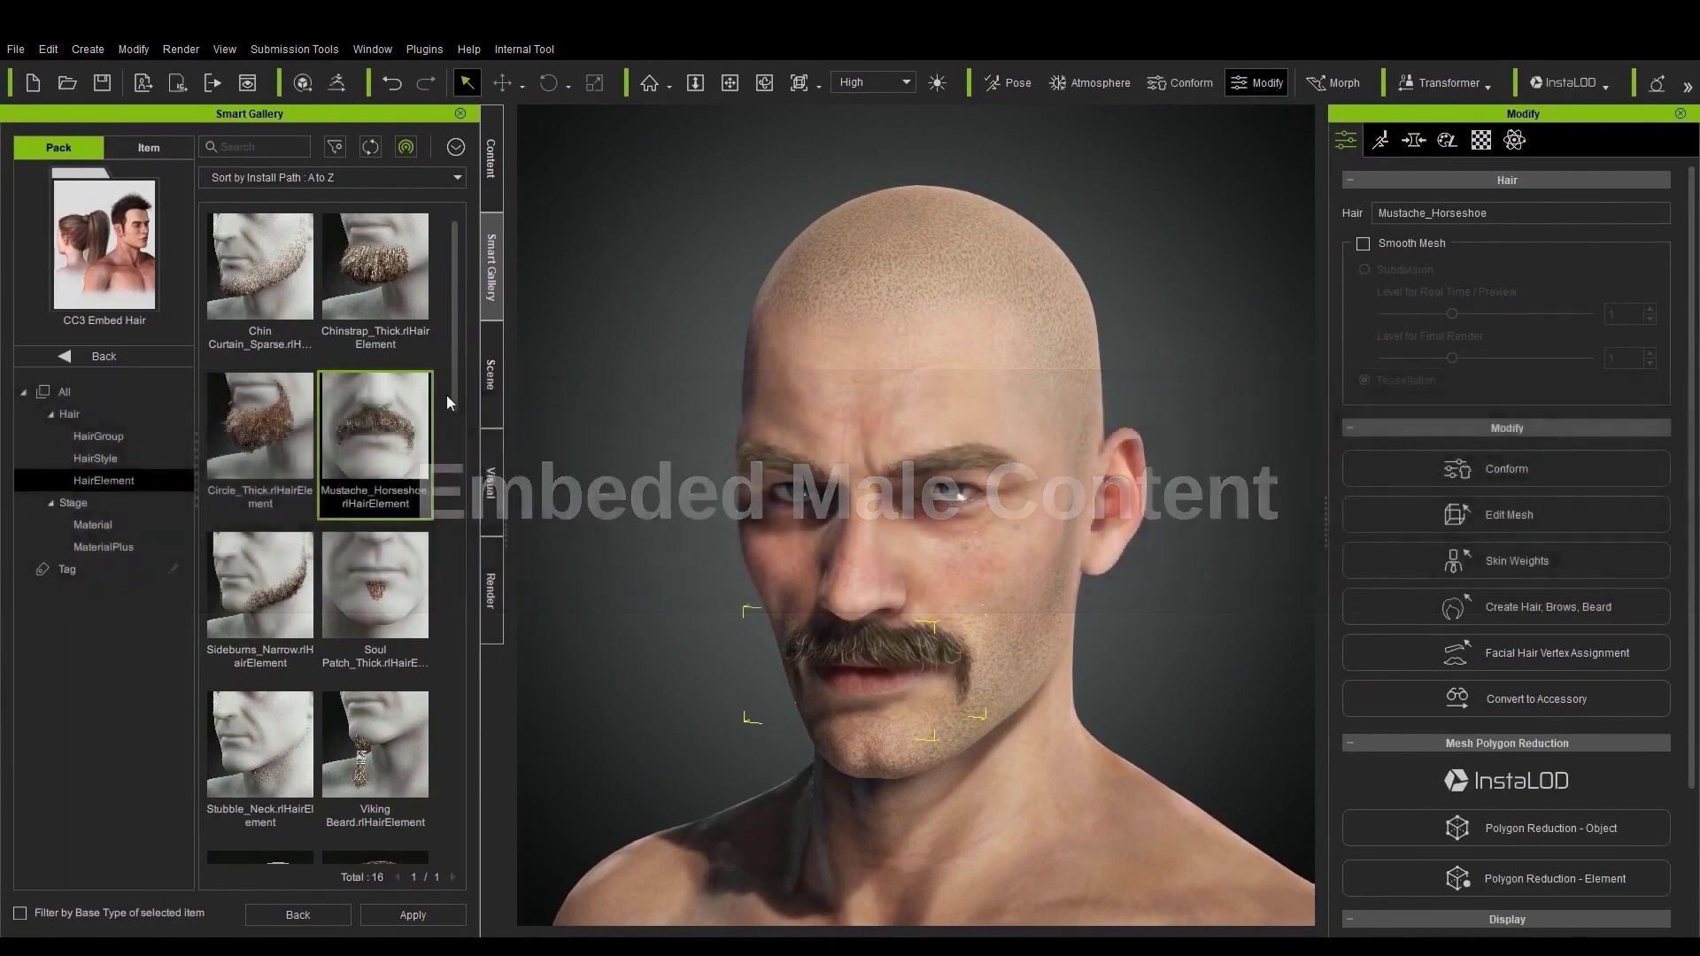
- Add the Circle_Thick beard and the Sideburns_Narrow hair elements to the male avatar with the mustache
{"action": "double_click", "coordinate": [292, 427]}
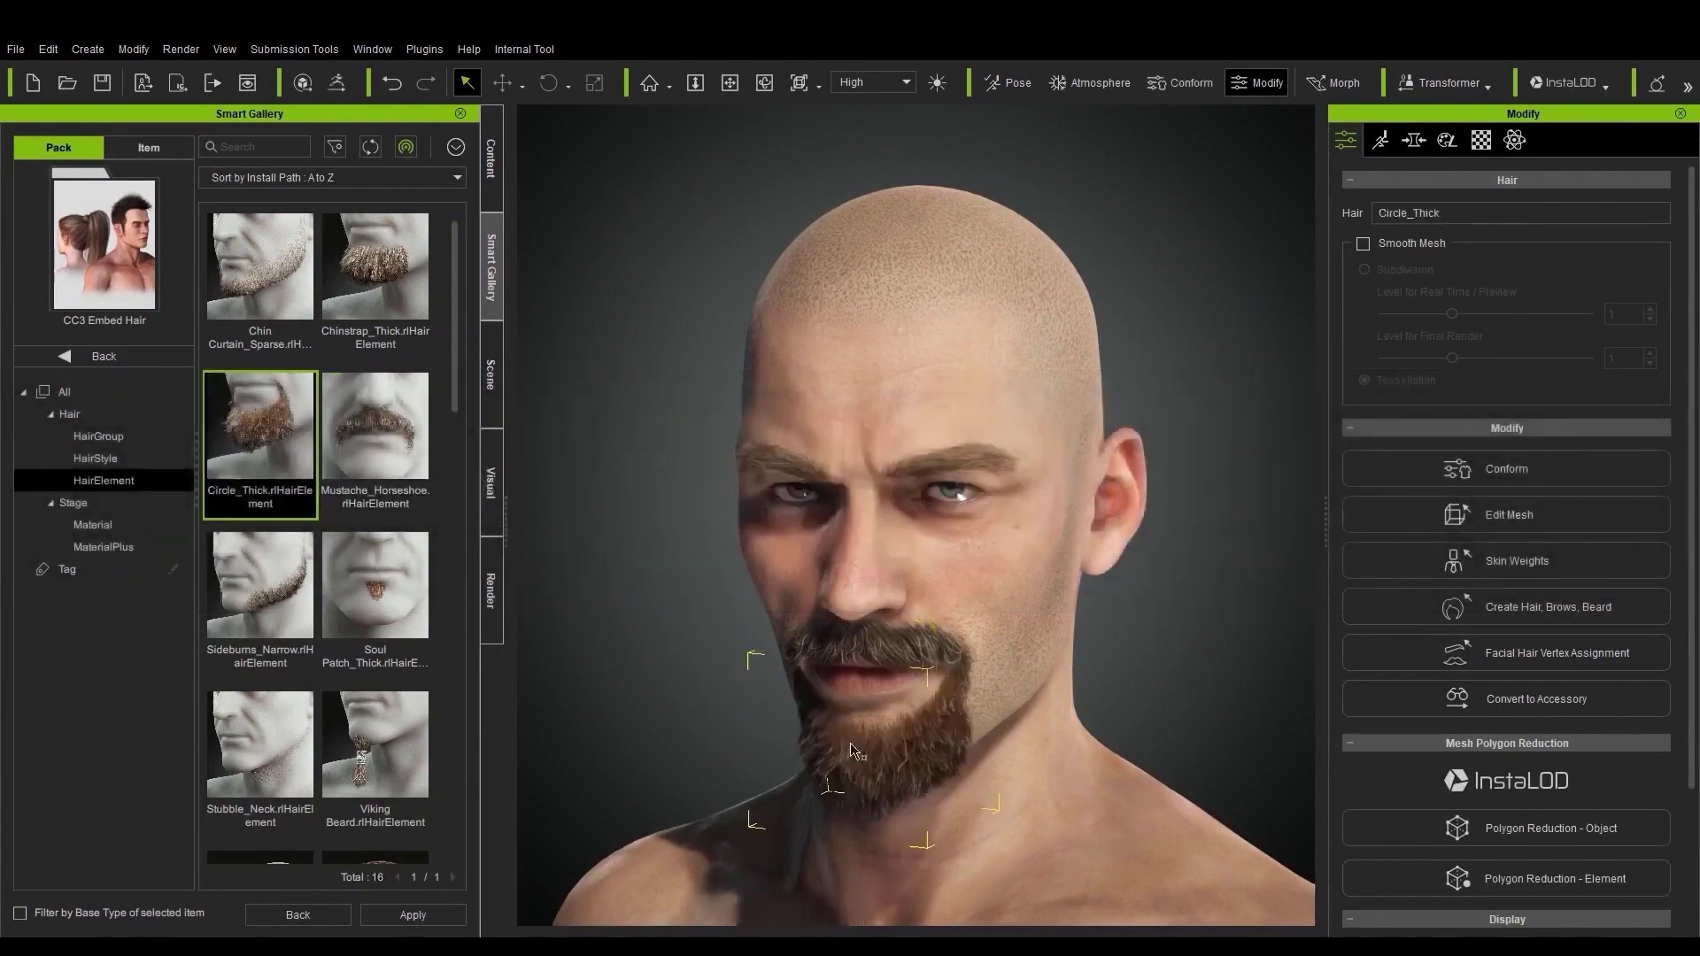
{"action": "left_click", "coordinate": [820, 714]}
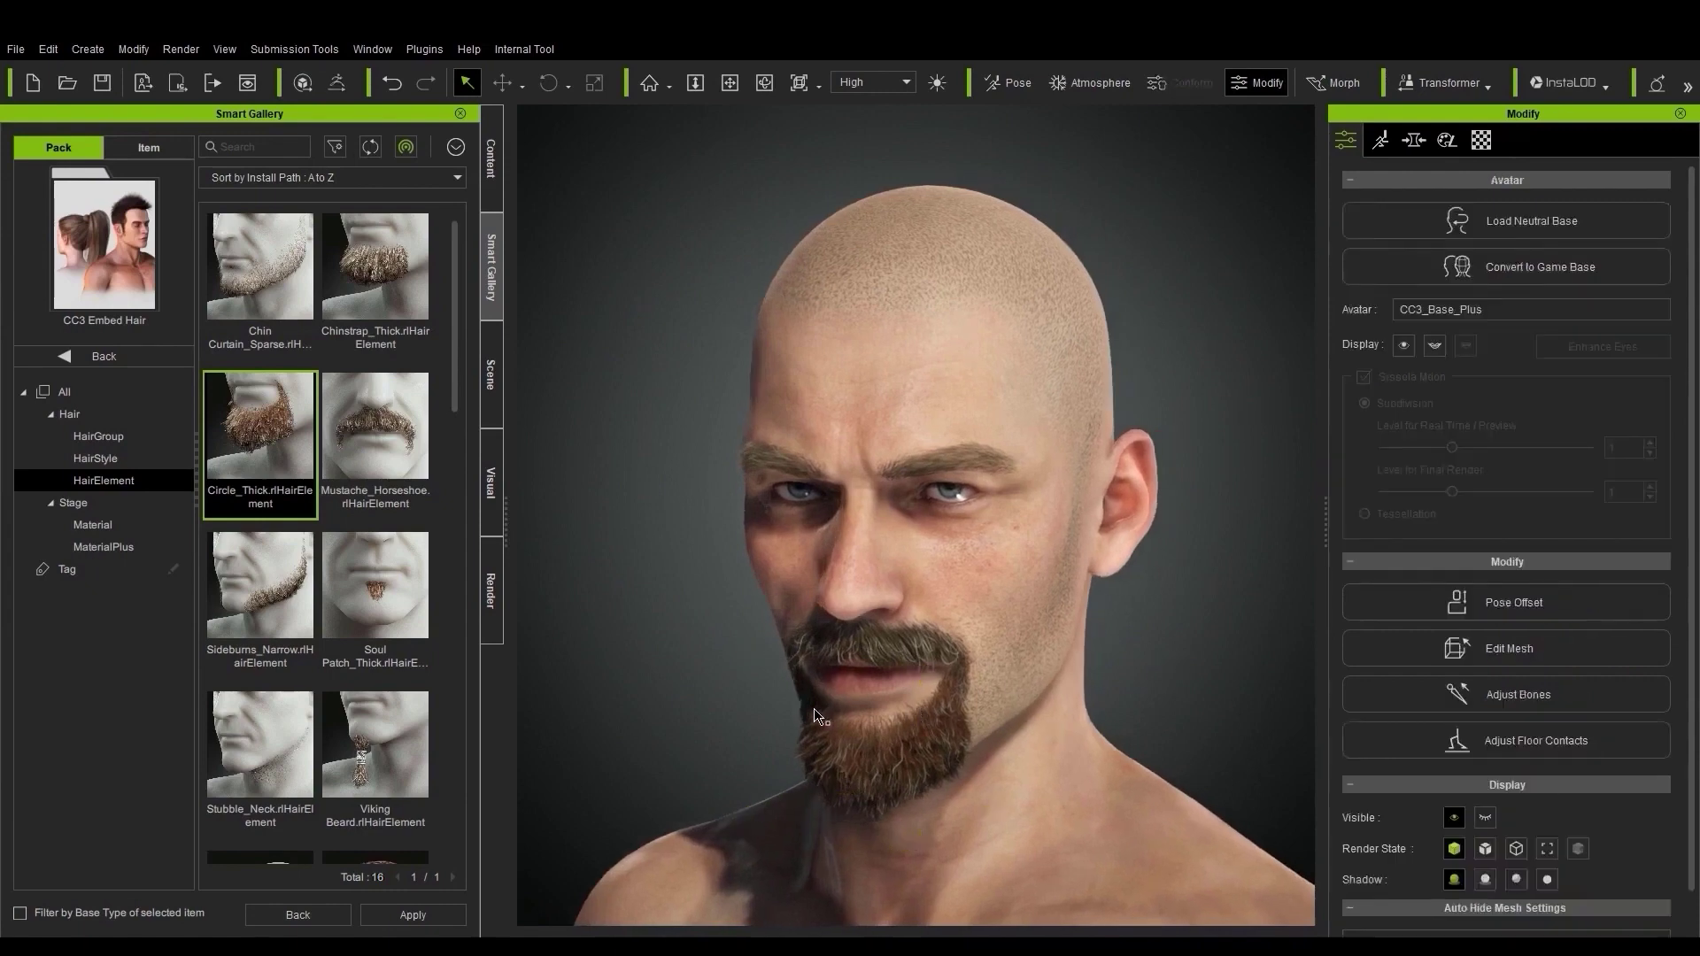
{"action": "double_click", "coordinate": [274, 598]}
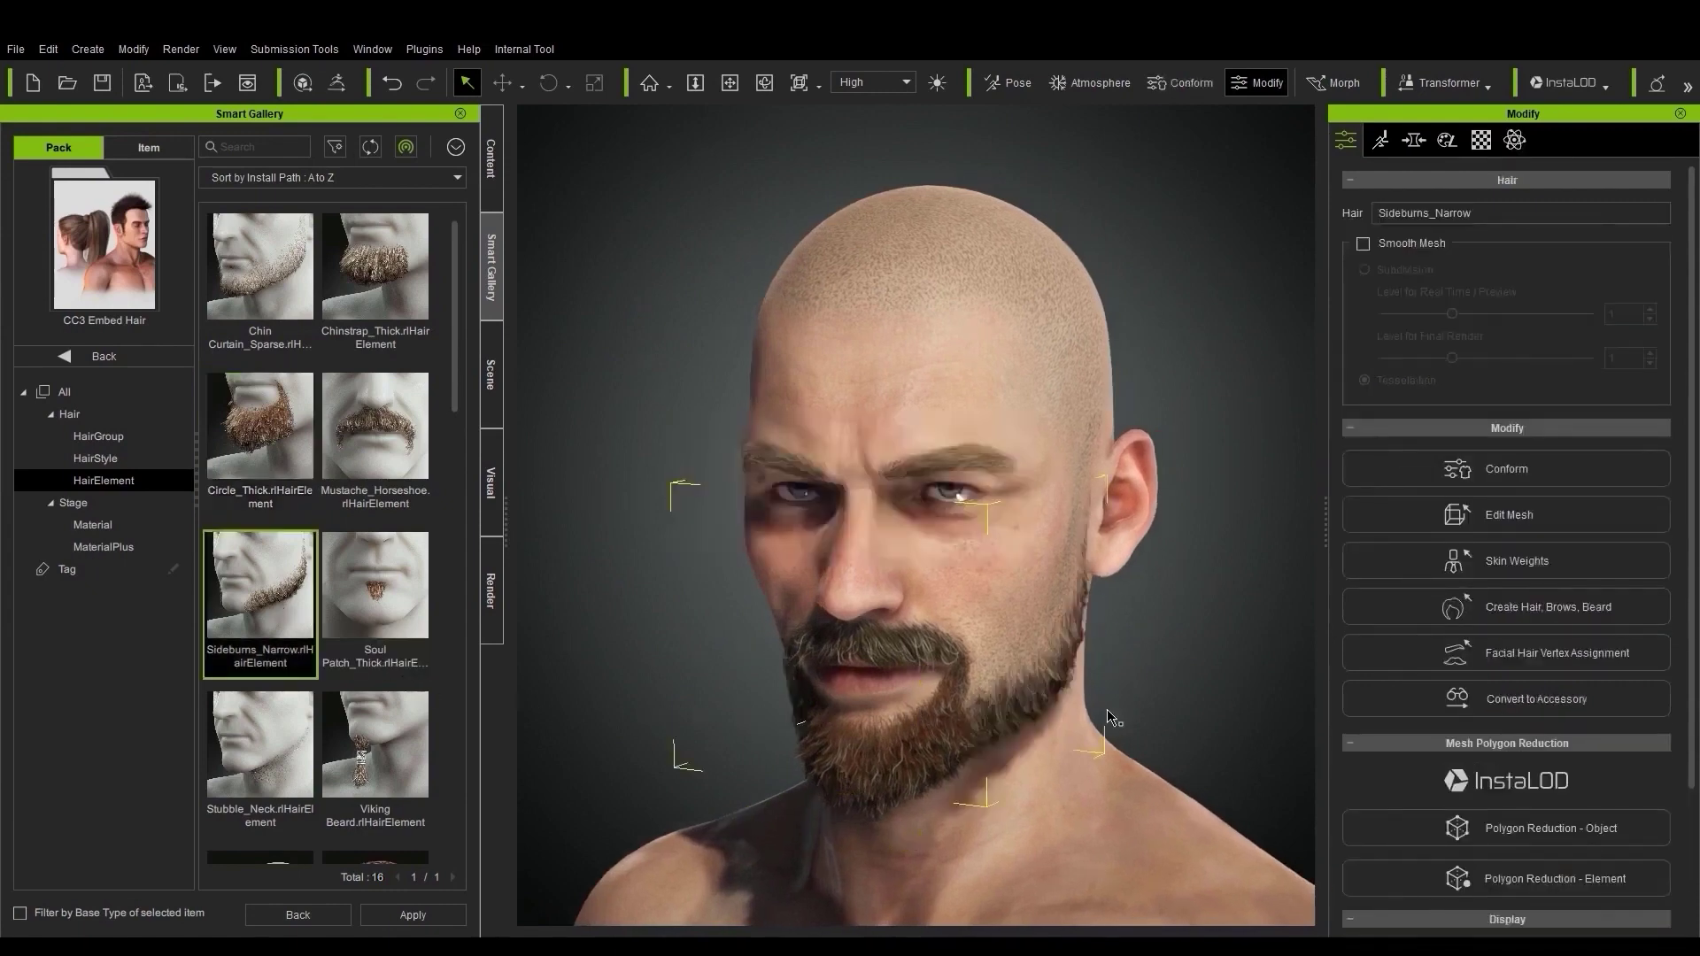
- Add the Soul Patch_Thick element below the lip and the Stubble_Neck element on the neck
{"action": "double_click", "coordinate": [375, 589]}
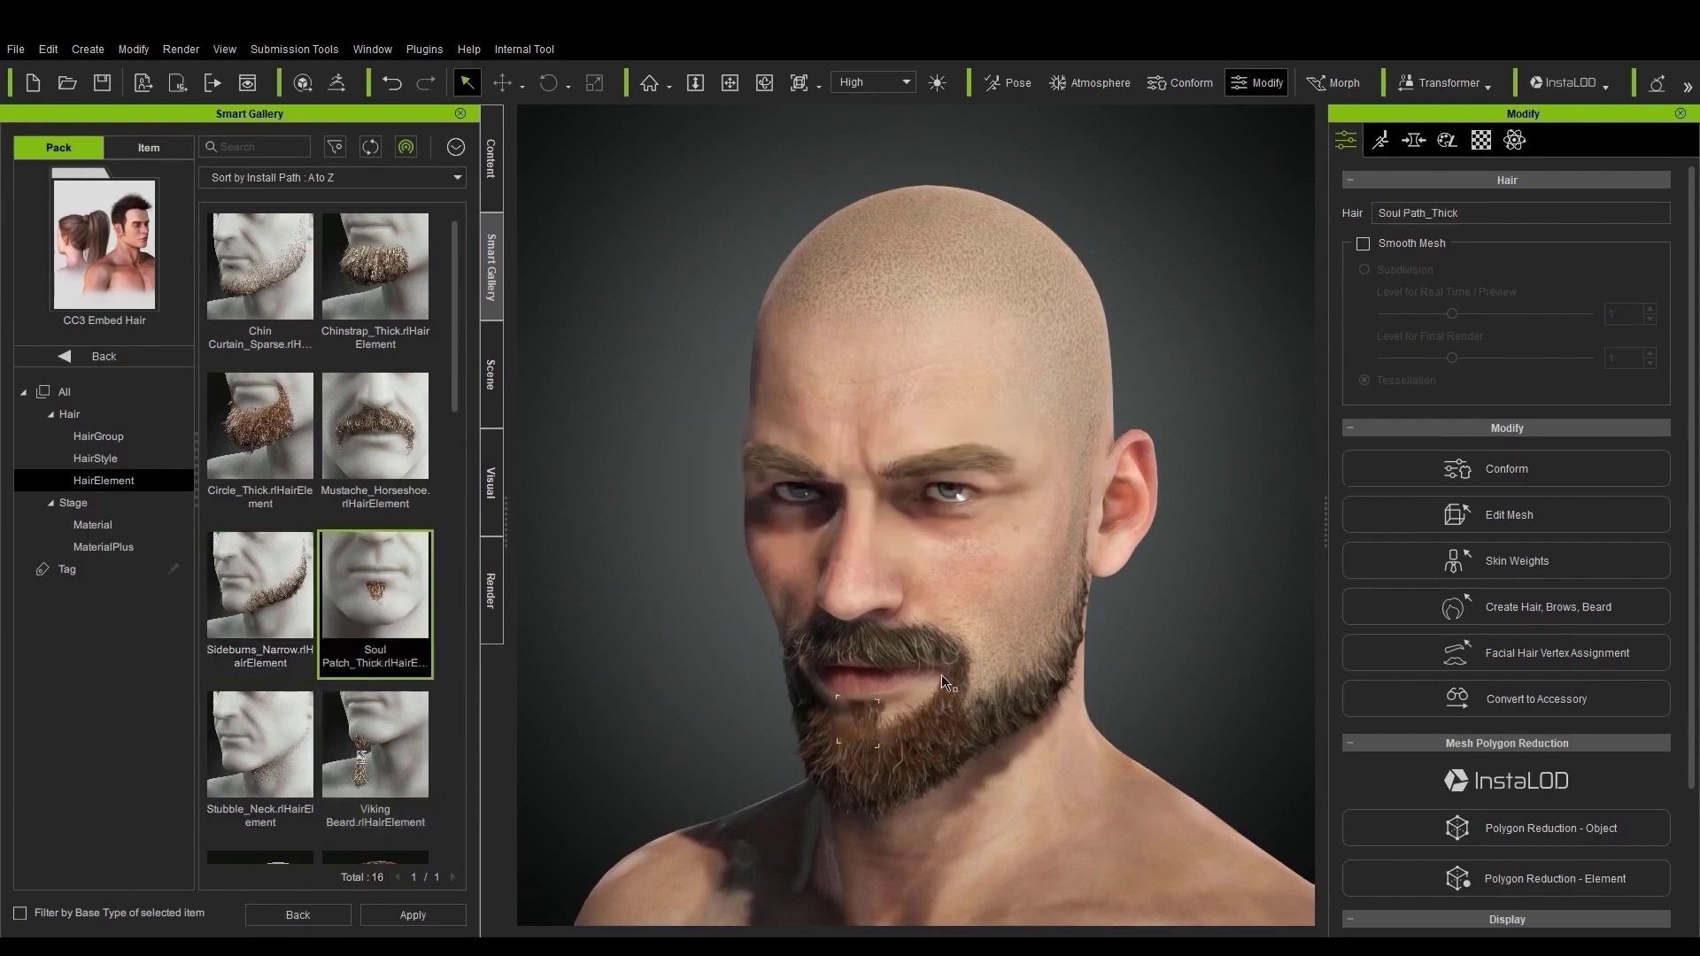
{"action": "double_click", "coordinate": [266, 761]}
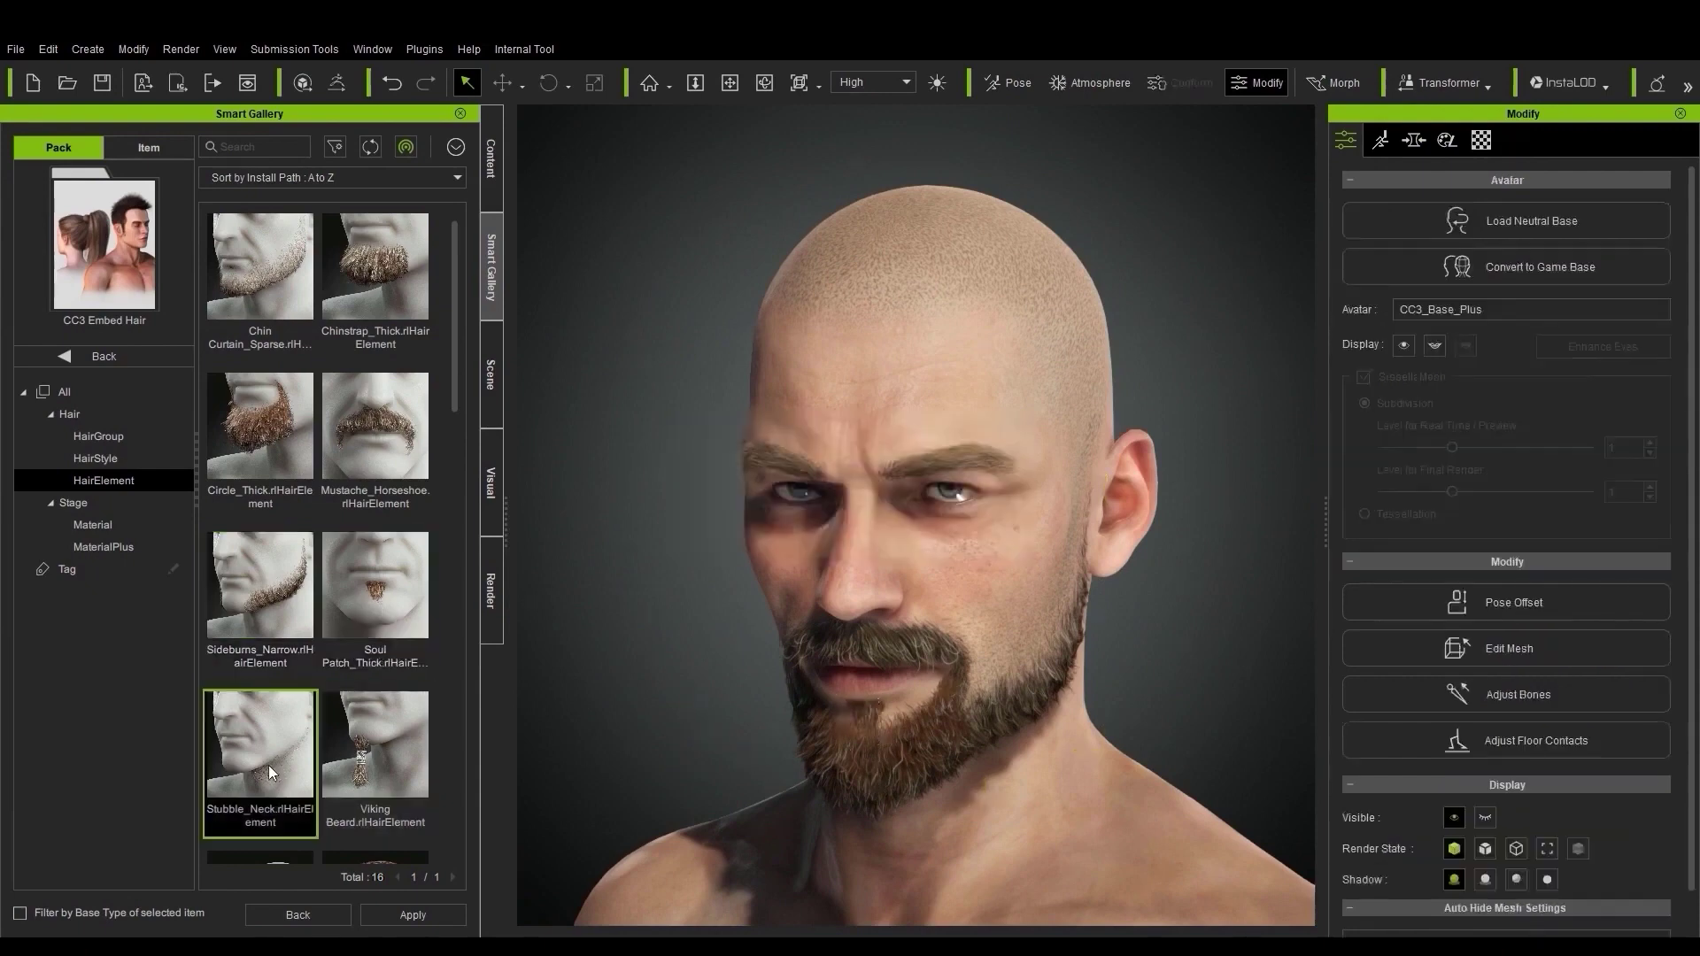
{"action": "right_click_drag", "start_coordinate": [925, 801], "coordinate": [974, 832]}
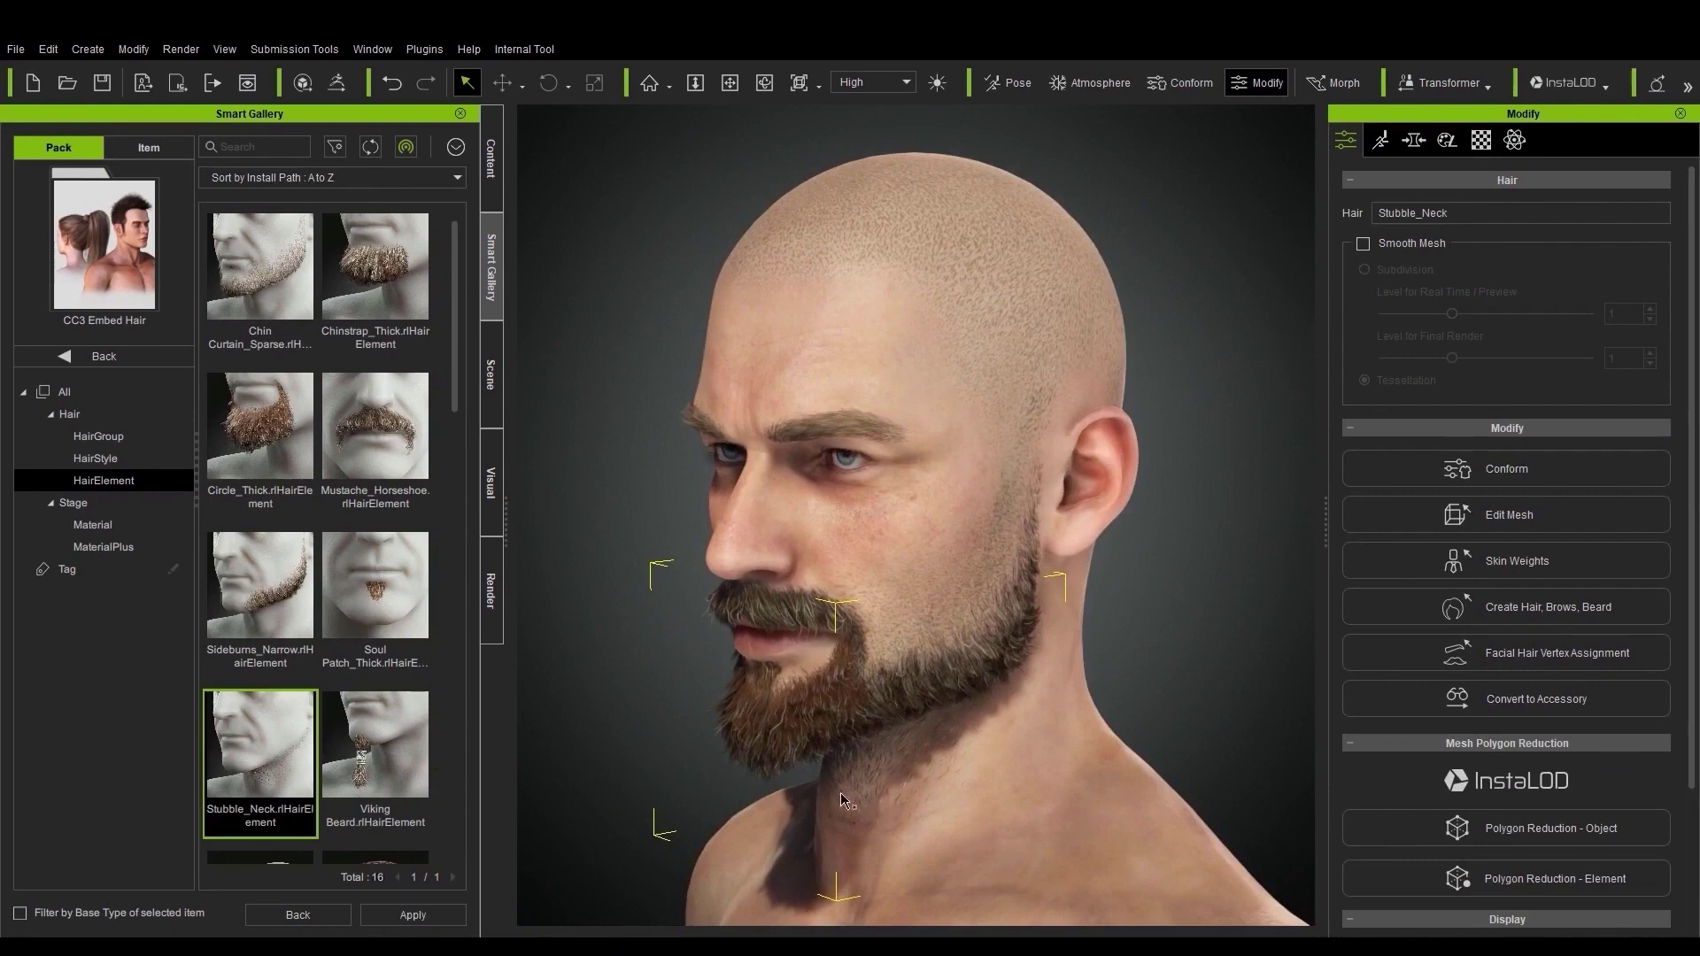
- Try the Viking Beard hair element on the chin, and undo it
{"action": "right_click_drag", "start_coordinate": [896, 754], "coordinate": [930, 763]}
{"action": "double_click", "coordinate": [376, 743]}
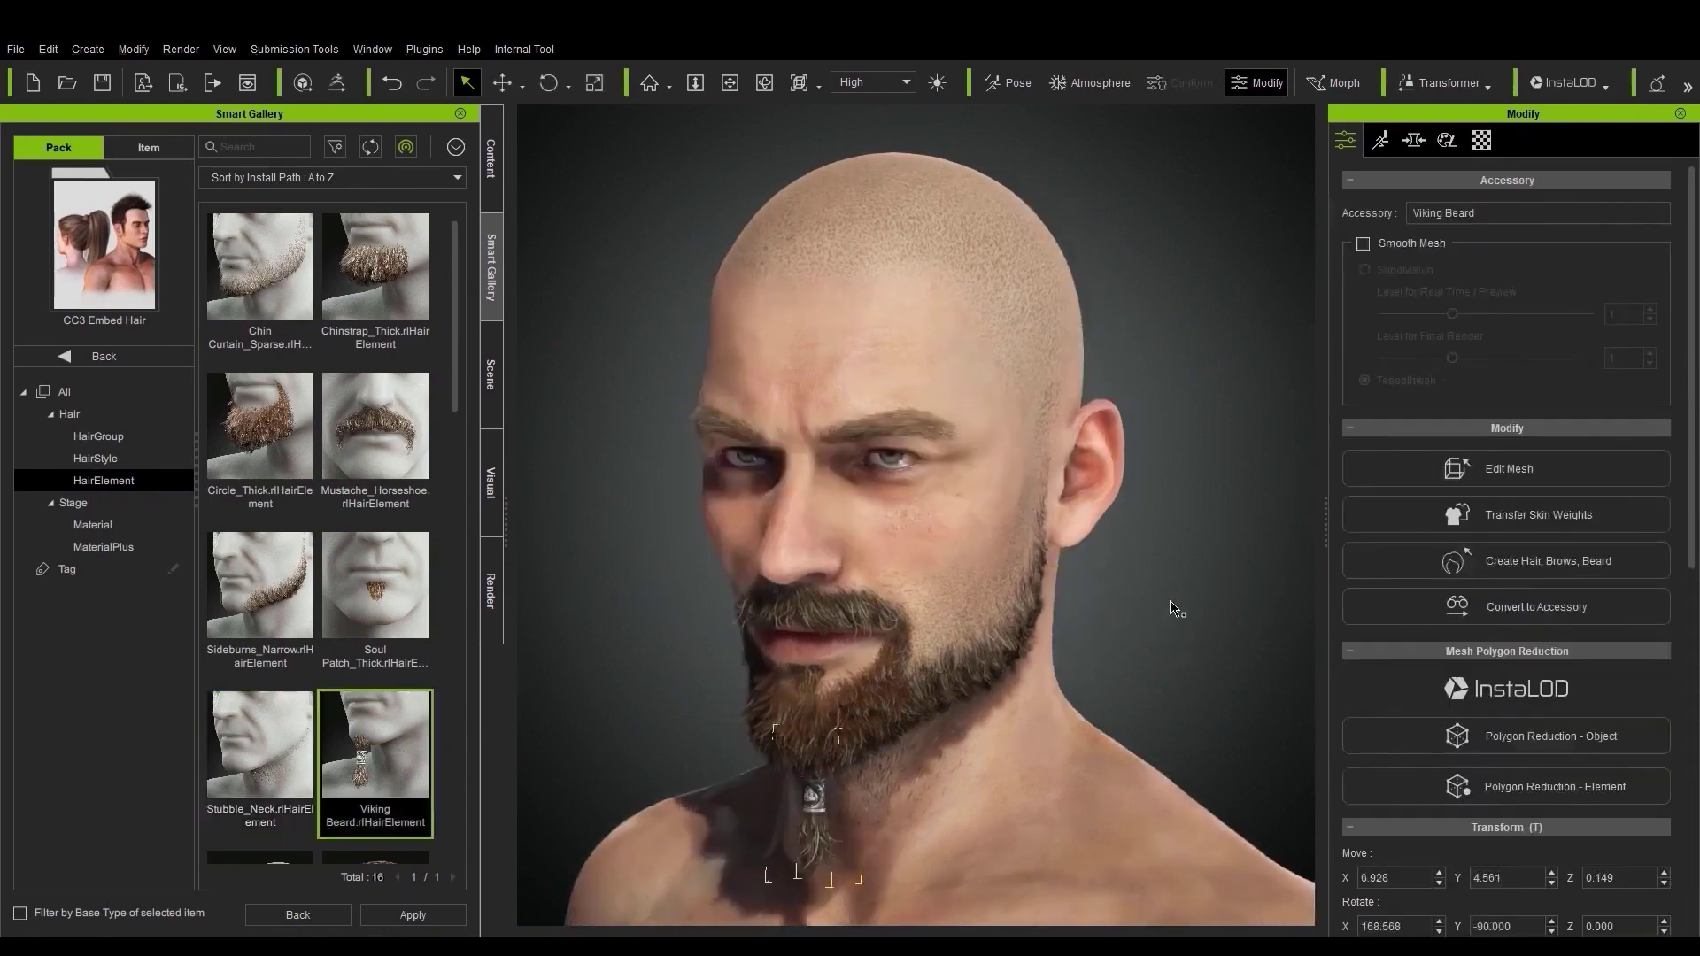
{"action": "key", "text": "ctrl+z"}
- Apply the Chinstrap_Thick hair element with the Replace option in place of the conflicting beard pieces
{"action": "double_click", "coordinate": [376, 270]}
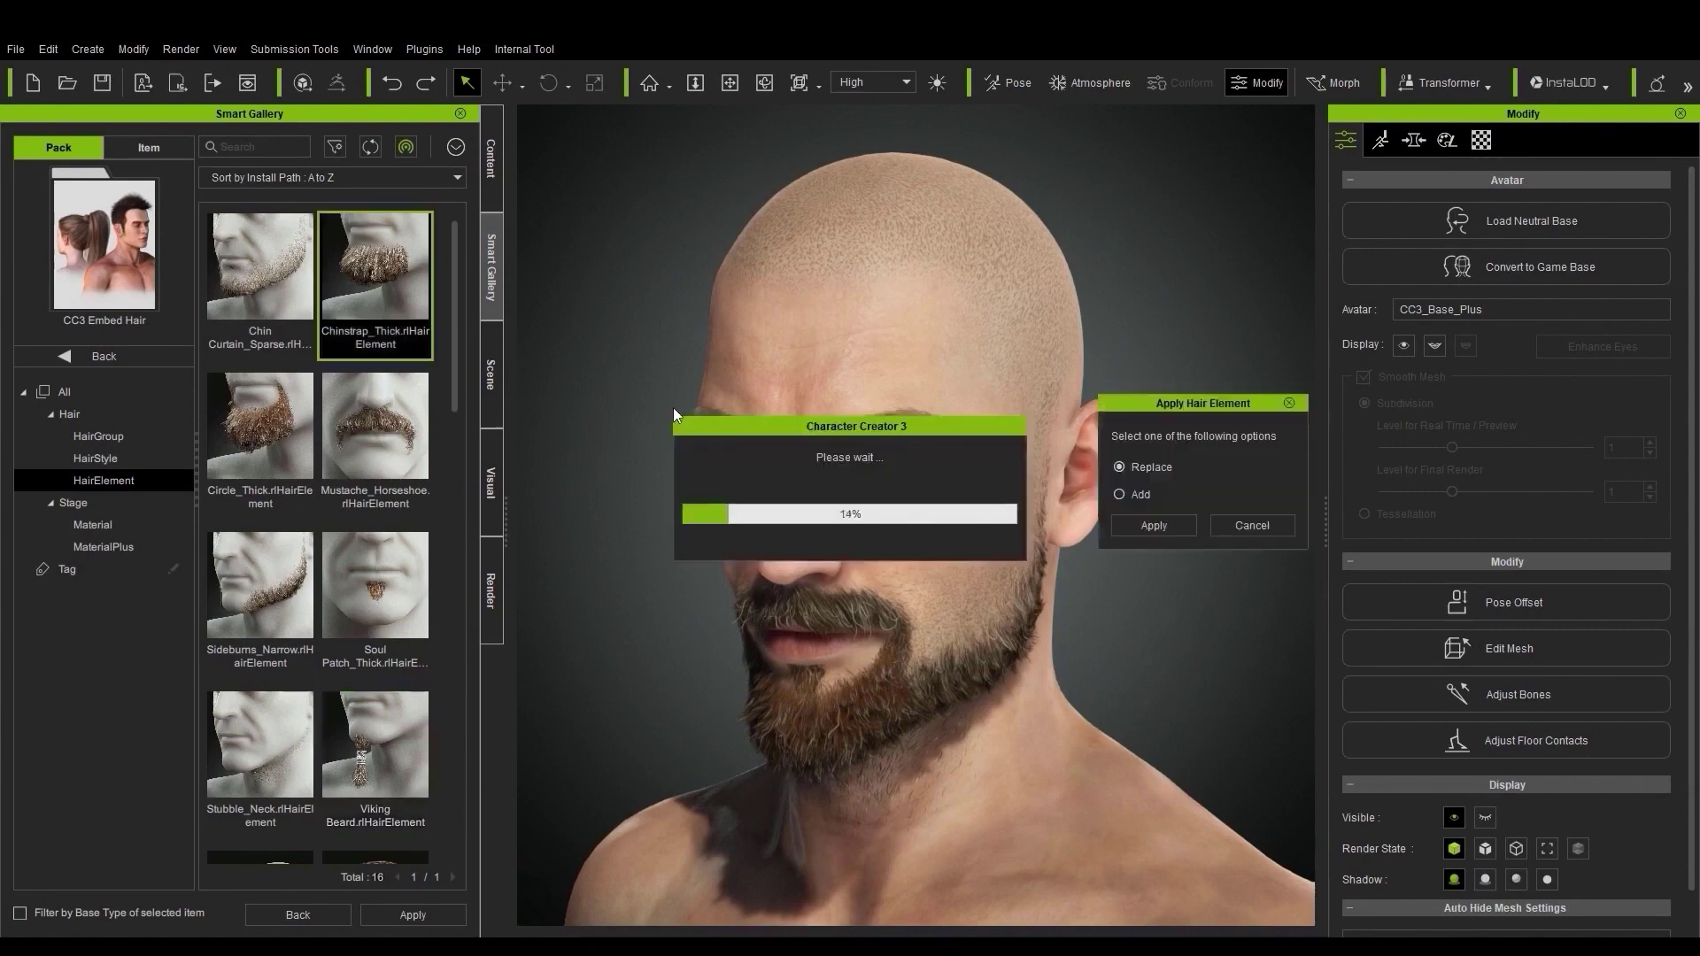
{"action": "left_click", "coordinate": [1160, 524]}
{"action": "left_click", "coordinate": [1176, 620]}
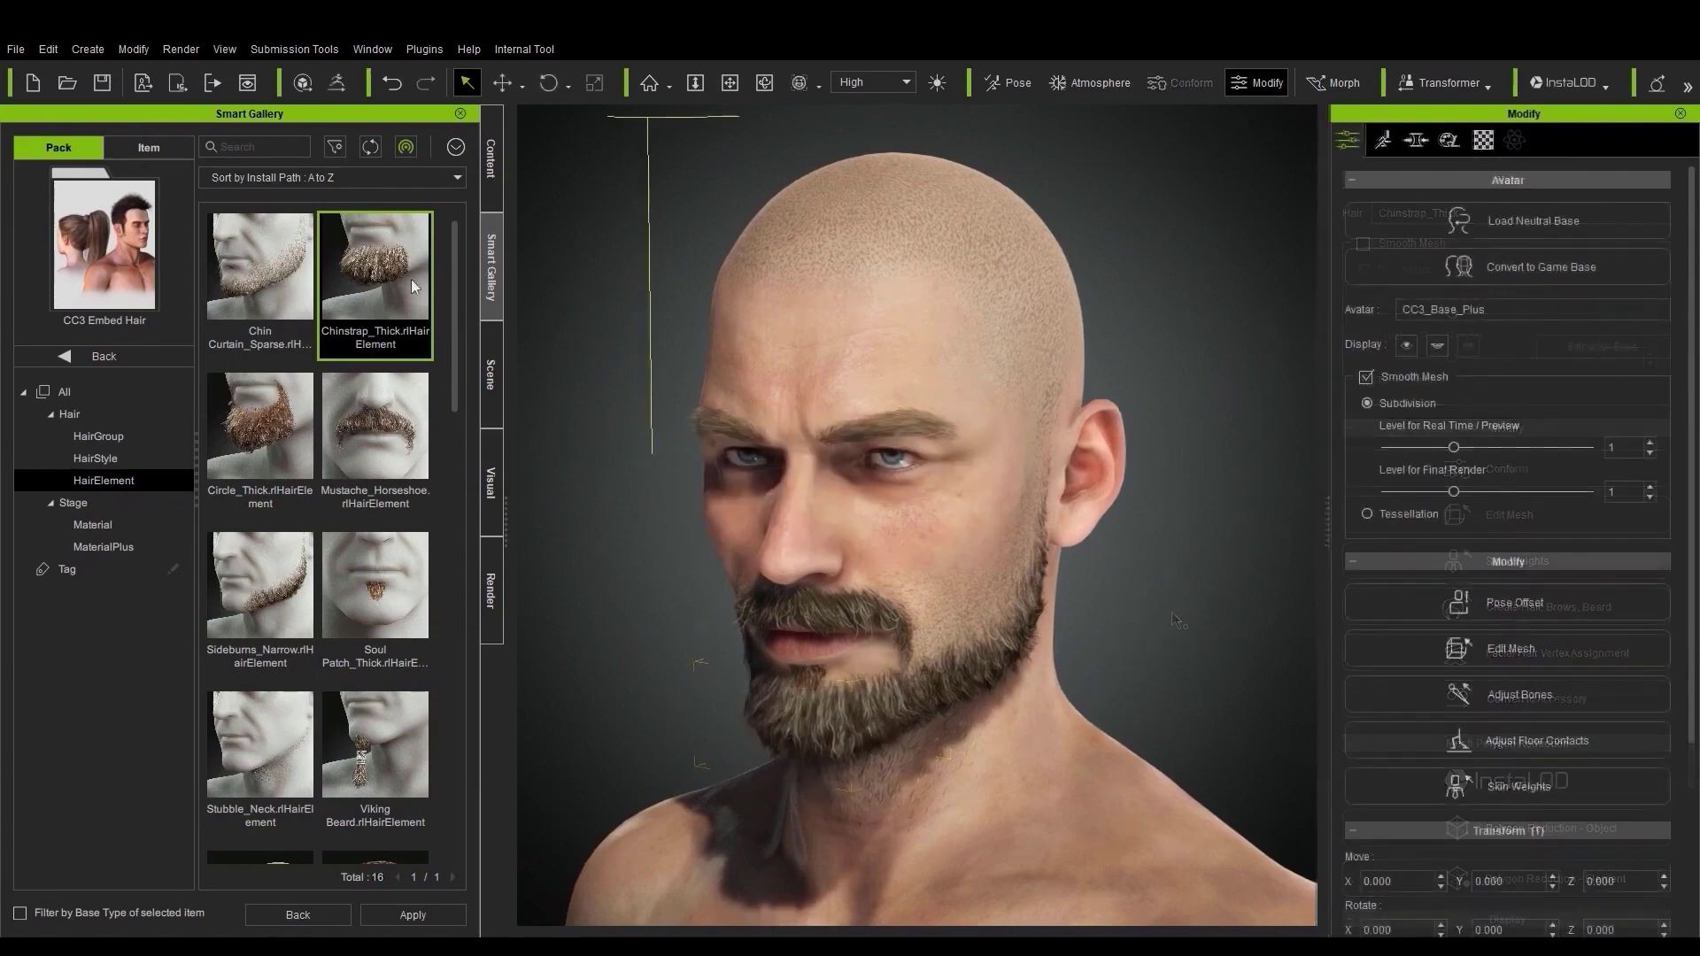
- From the HairGroup presets, apply the Short blowback hair and try the Female_Angled eyebrows before settling on Male_Bushy
{"action": "left_click", "coordinate": [98, 435]}
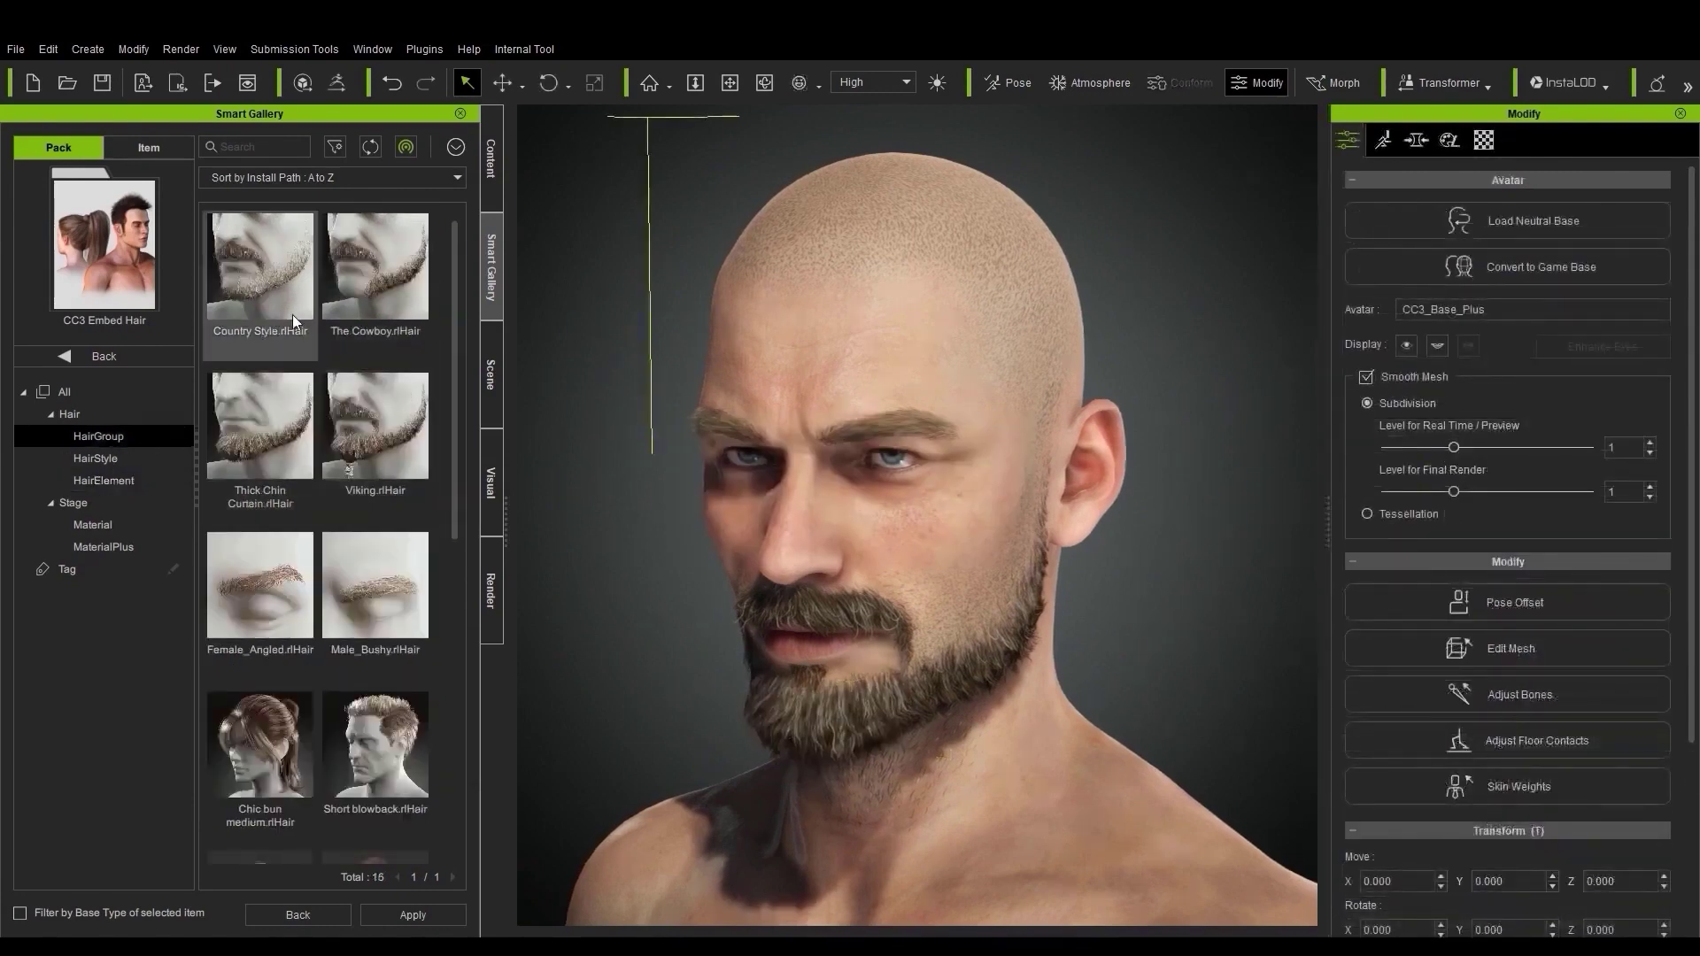
{"action": "double_click", "coordinate": [374, 771]}
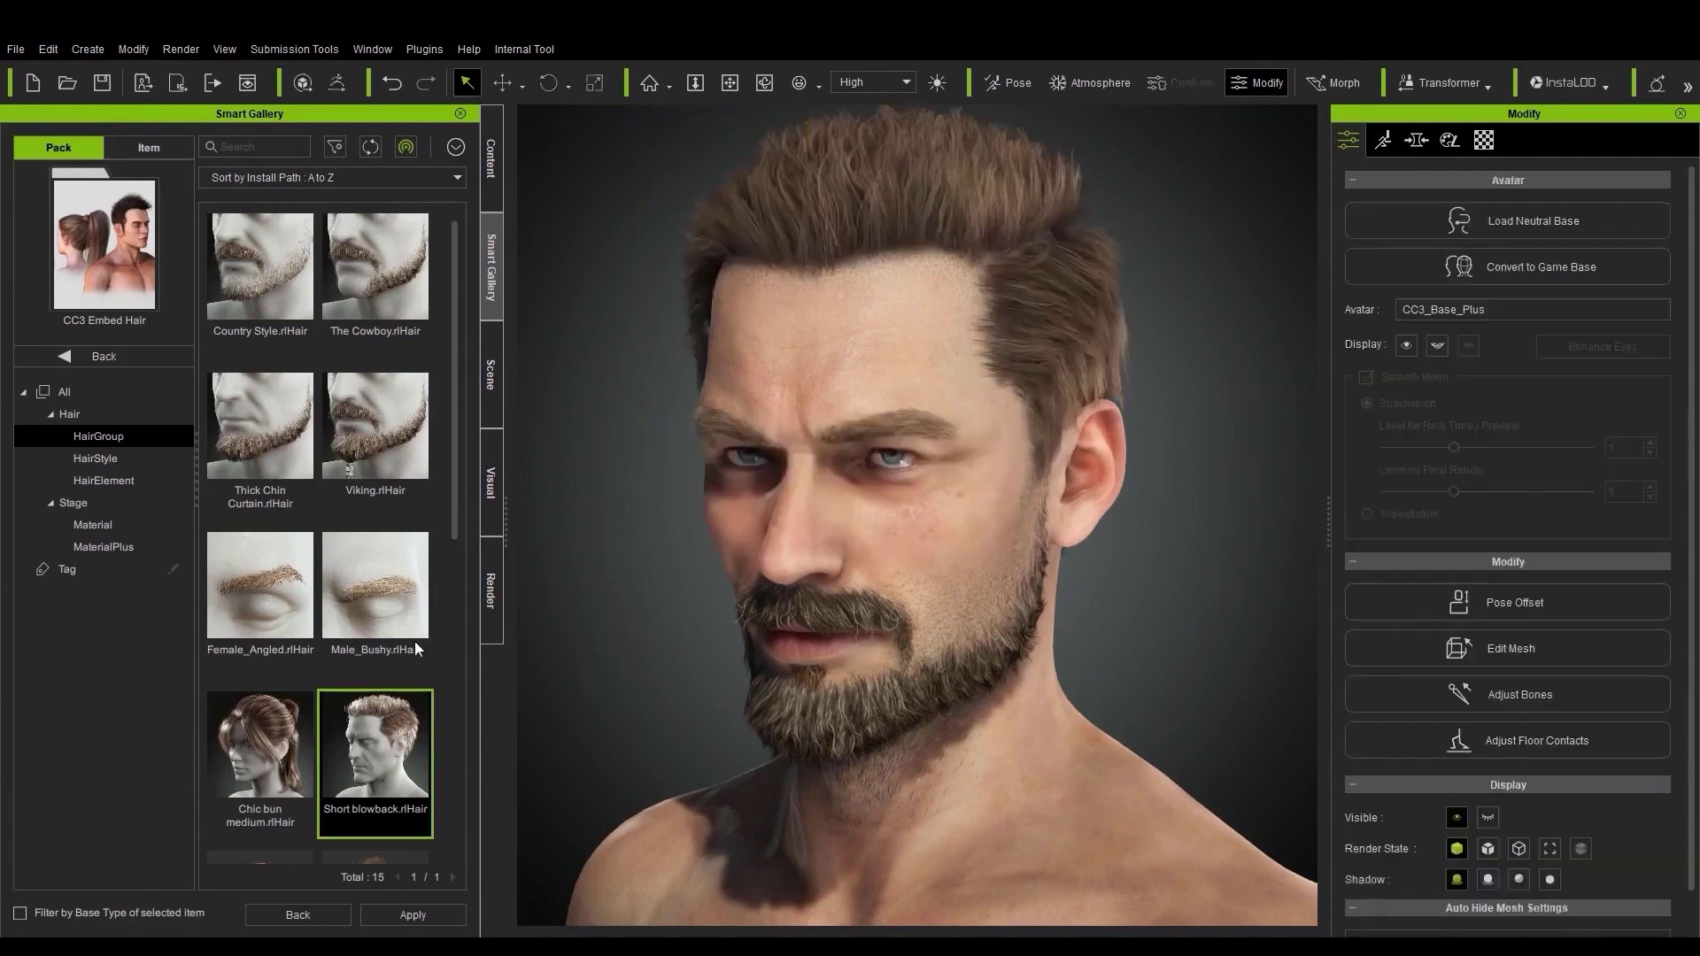
{"action": "double_click", "coordinate": [266, 592]}
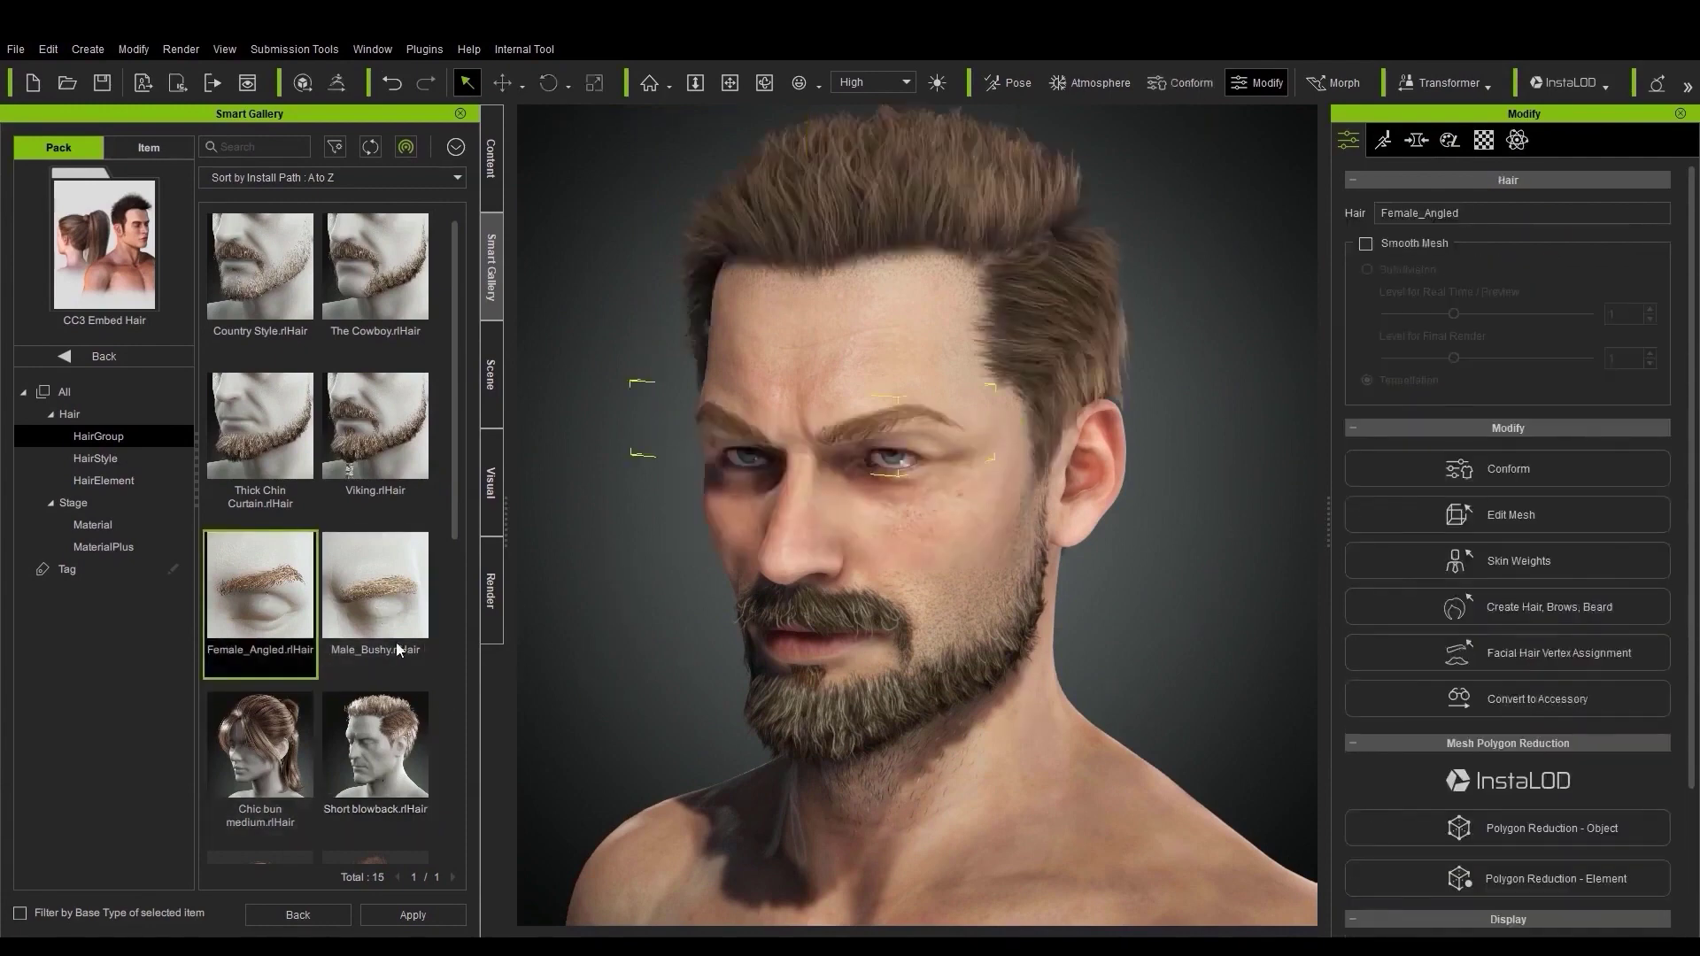
{"action": "double_click", "coordinate": [375, 592]}
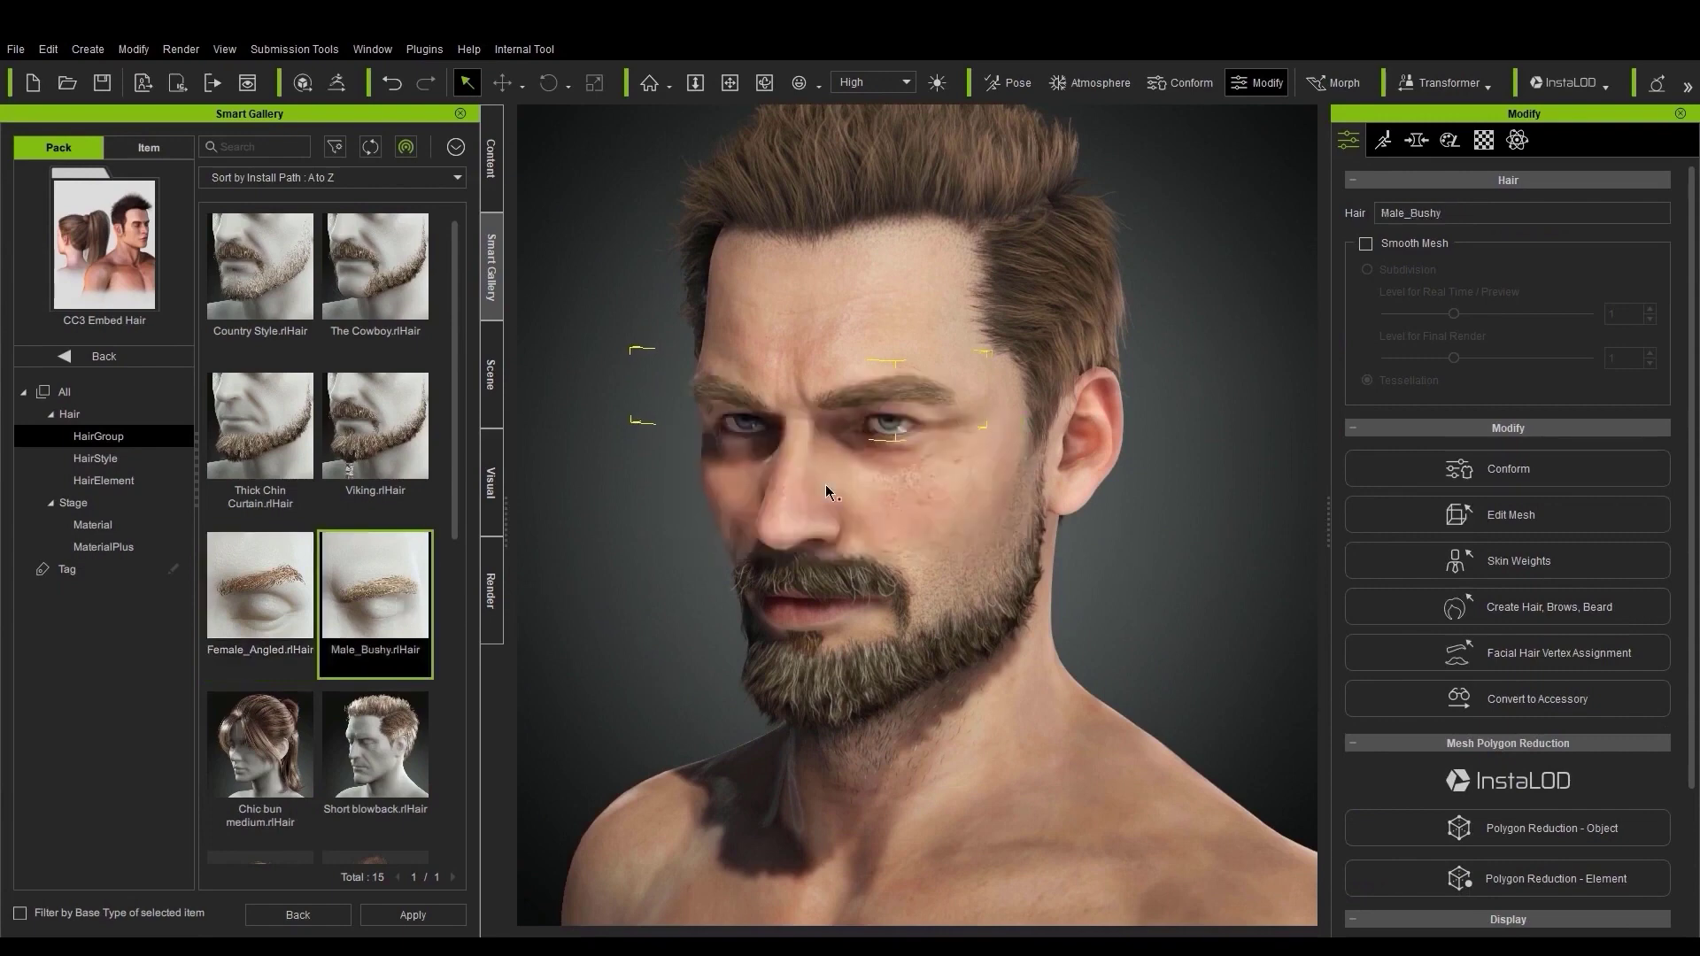
{"action": "left_click", "coordinate": [670, 540]}
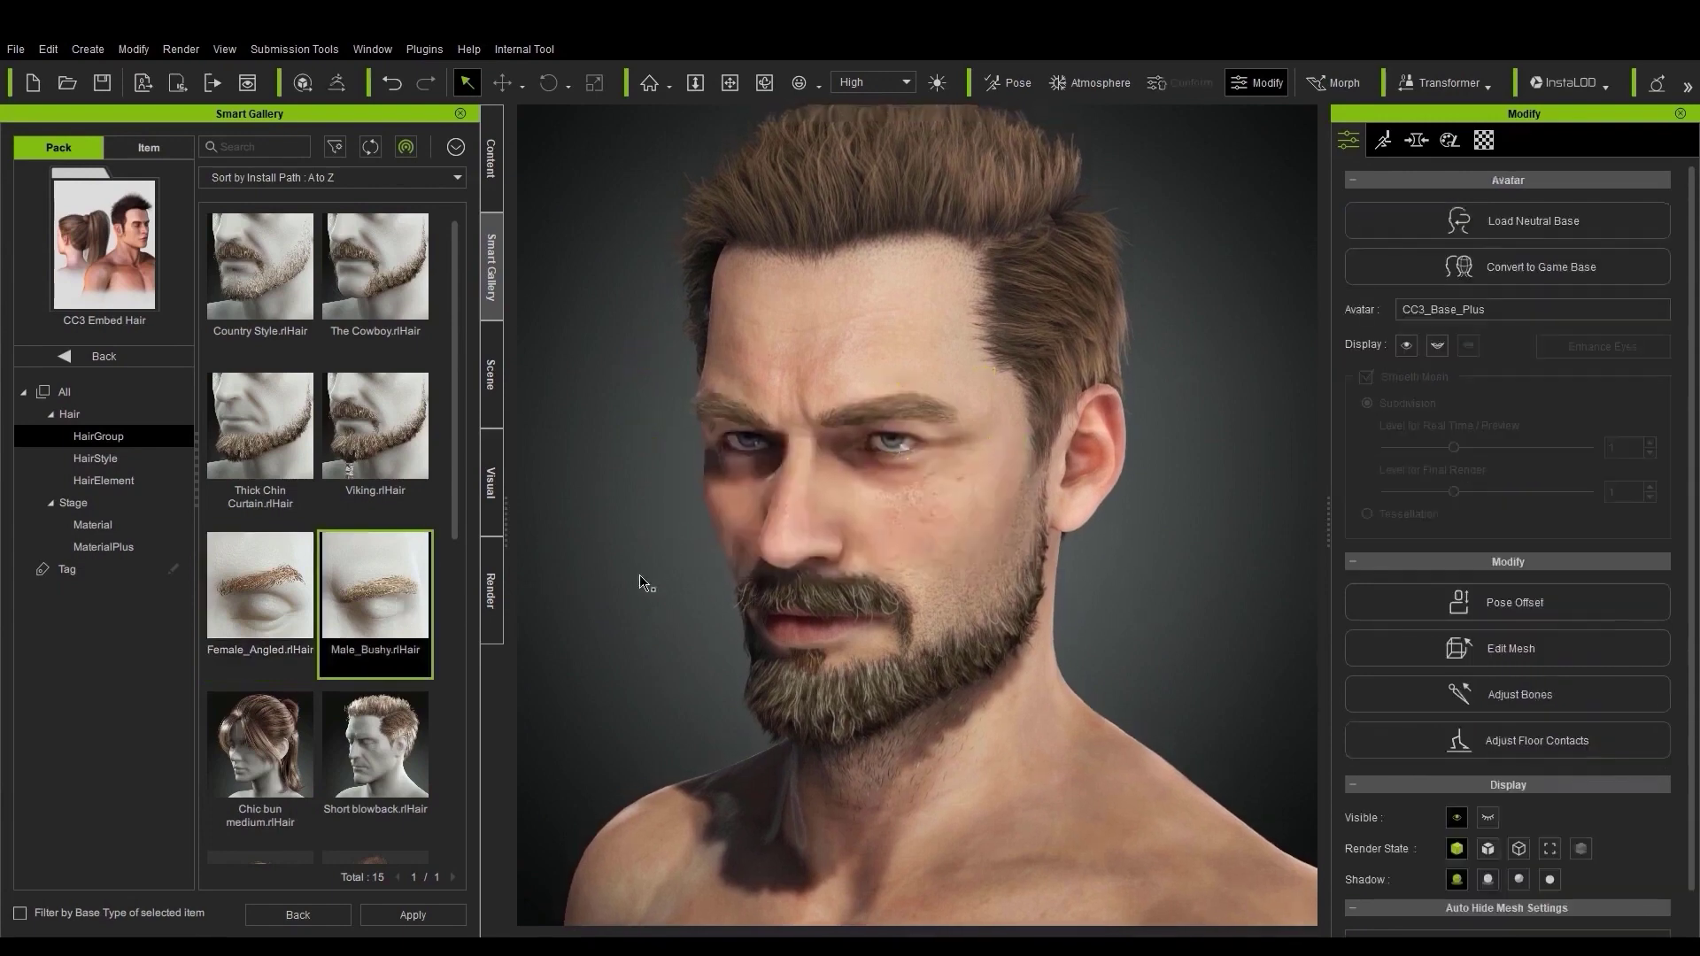
- Try the Thick Chin Curtain and Viking beard groups, and finish with the Country Style beard group
{"action": "double_click", "coordinate": [255, 429]}
{"action": "double_click", "coordinate": [376, 425]}
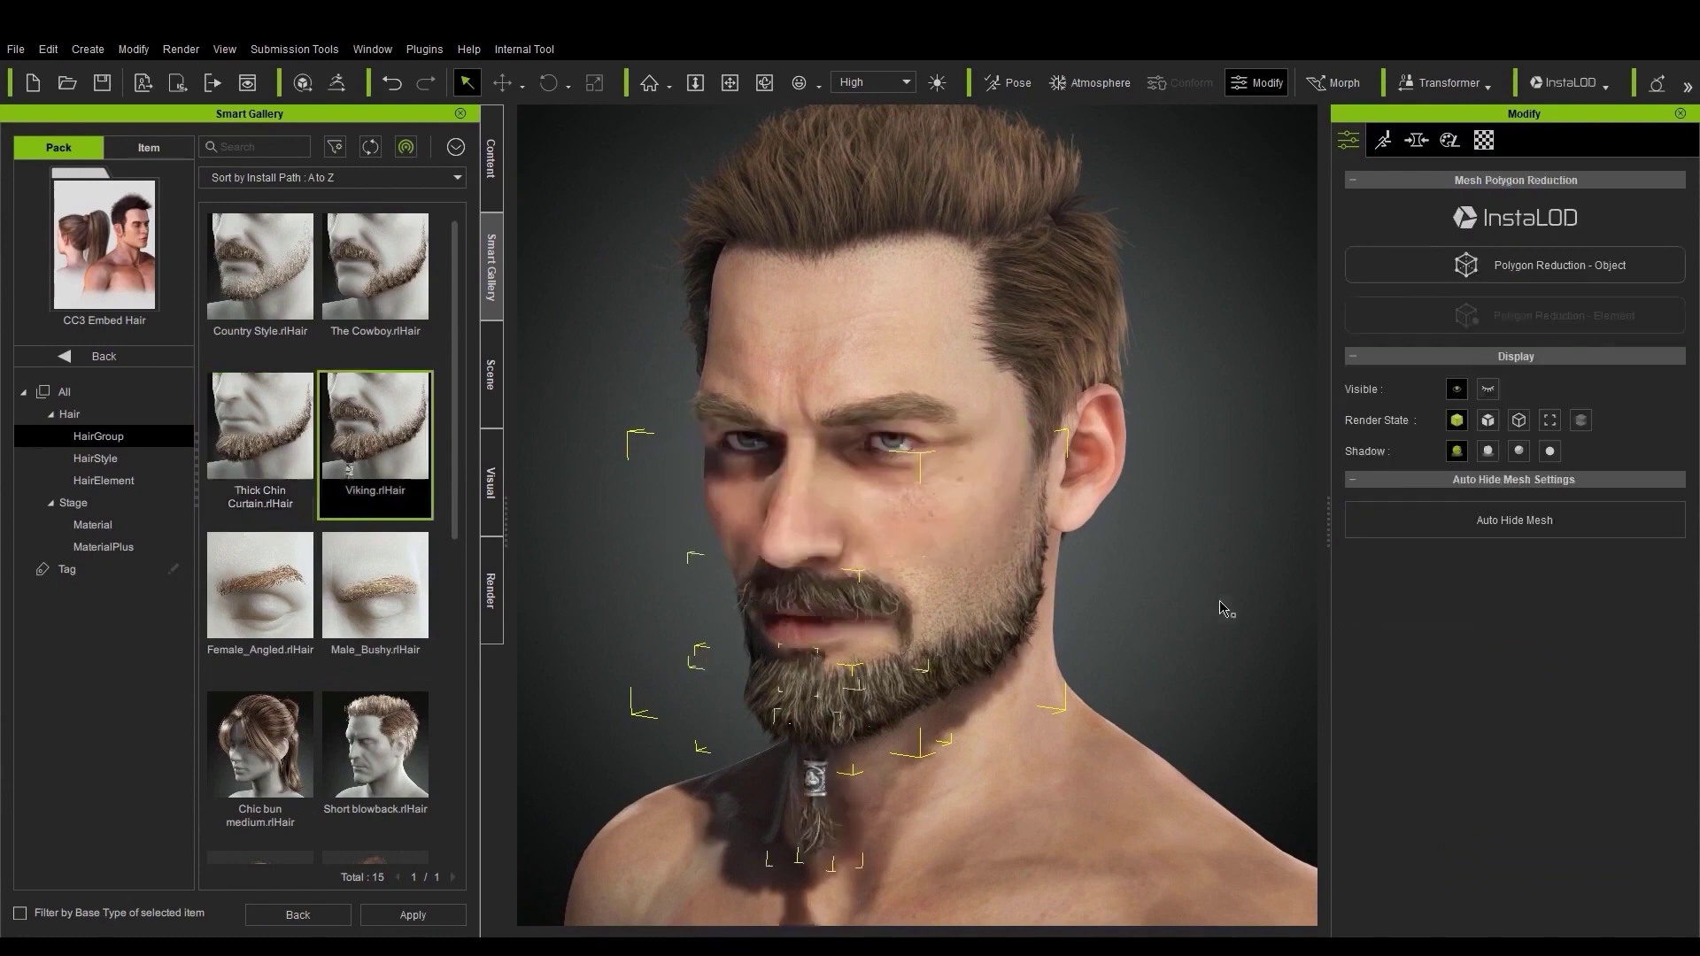
{"action": "double_click", "coordinate": [262, 278]}
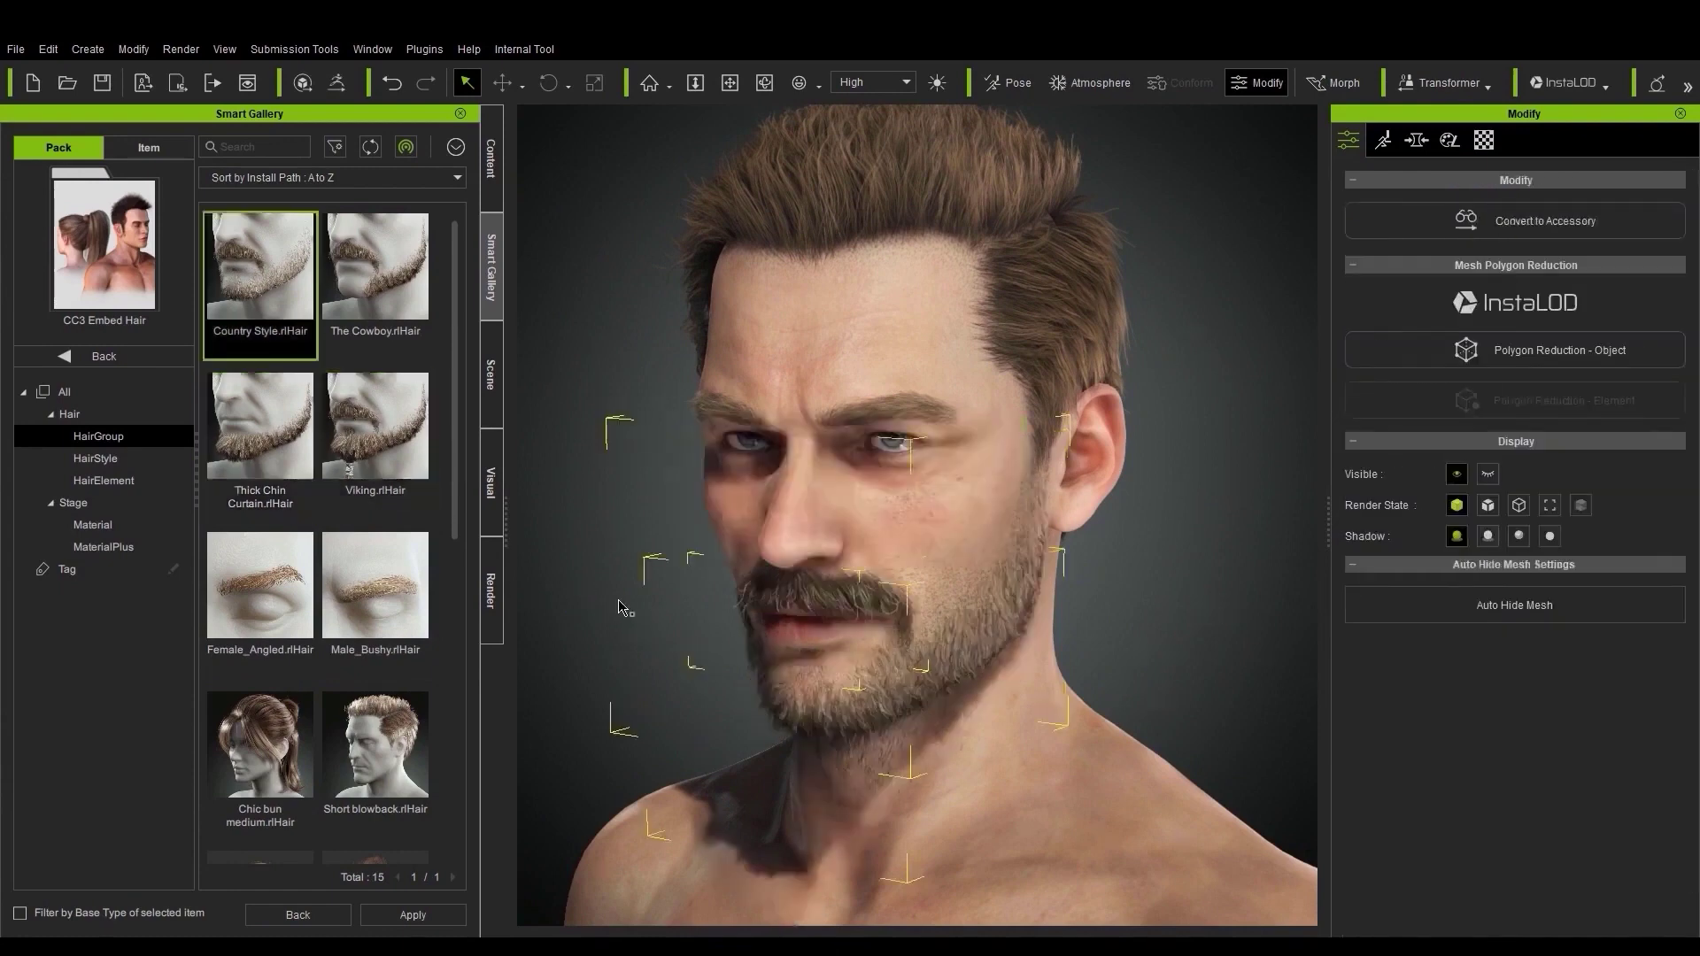
{"action": "left_click", "coordinate": [1197, 670]}
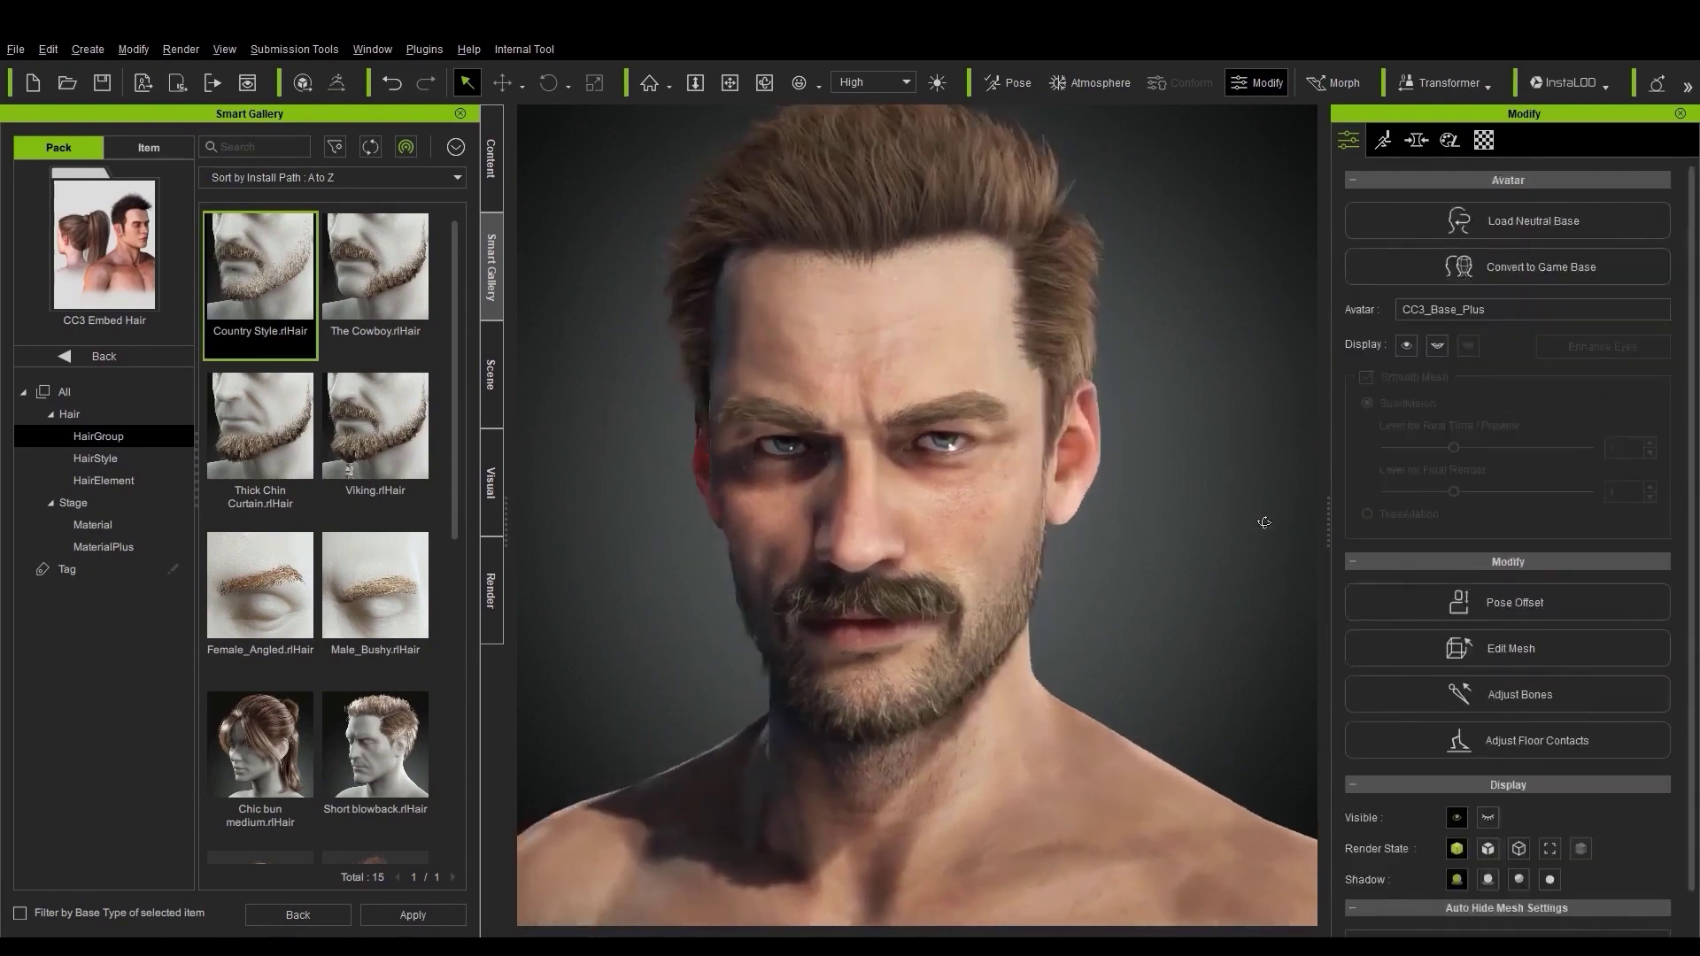
- Show the HairStyle presets and delete the Short blowback hair from the male avatar
{"action": "left_click", "coordinate": [95, 458]}
{"action": "left_click", "coordinate": [794, 192]}
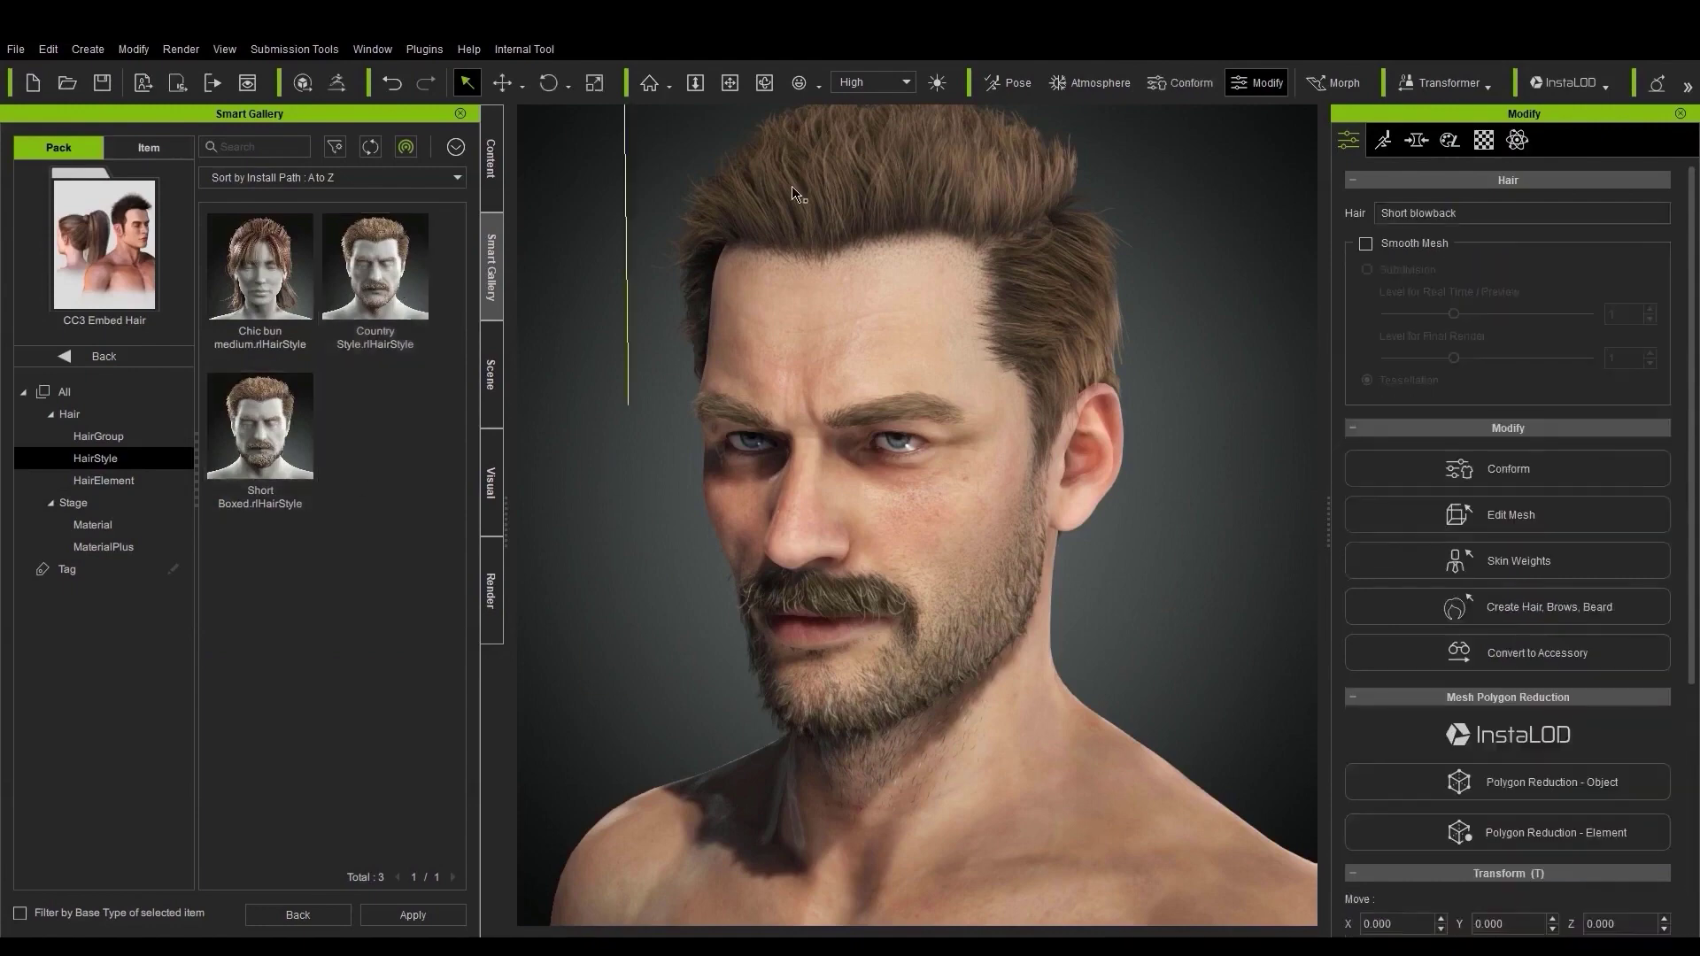
{"action": "key", "text": "Delete"}
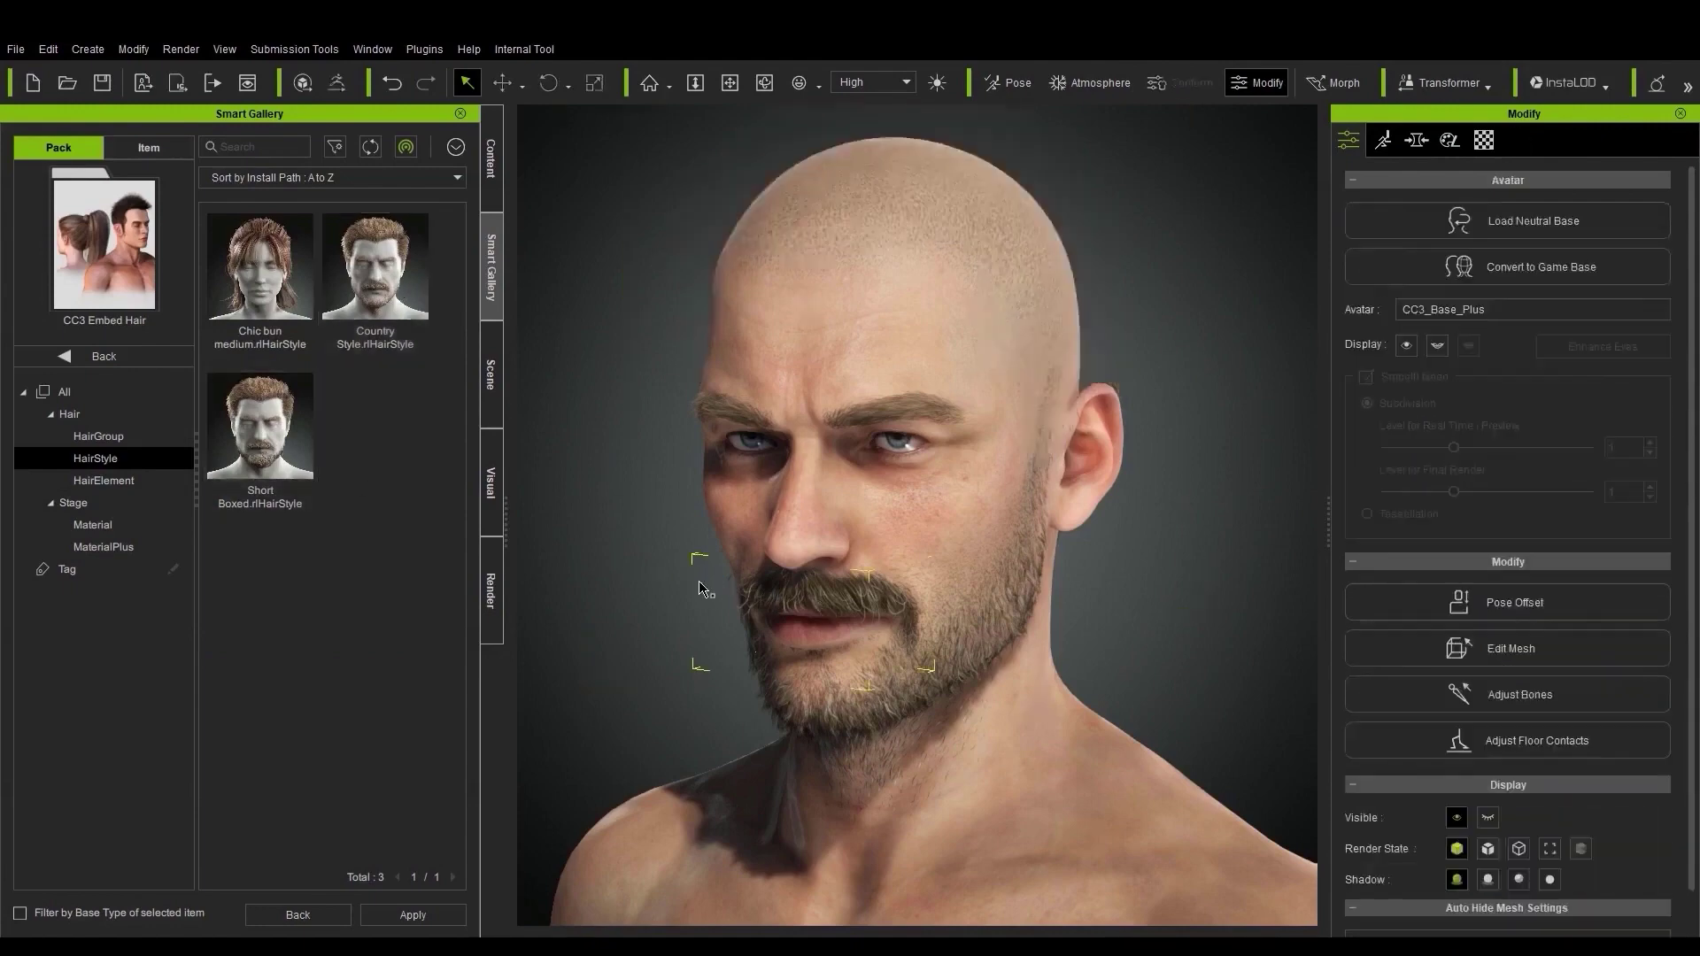
- Apply the Country Style complete hairstyle to the male avatar and show the hair pack's Material presets
{"action": "double_click", "coordinate": [380, 258]}
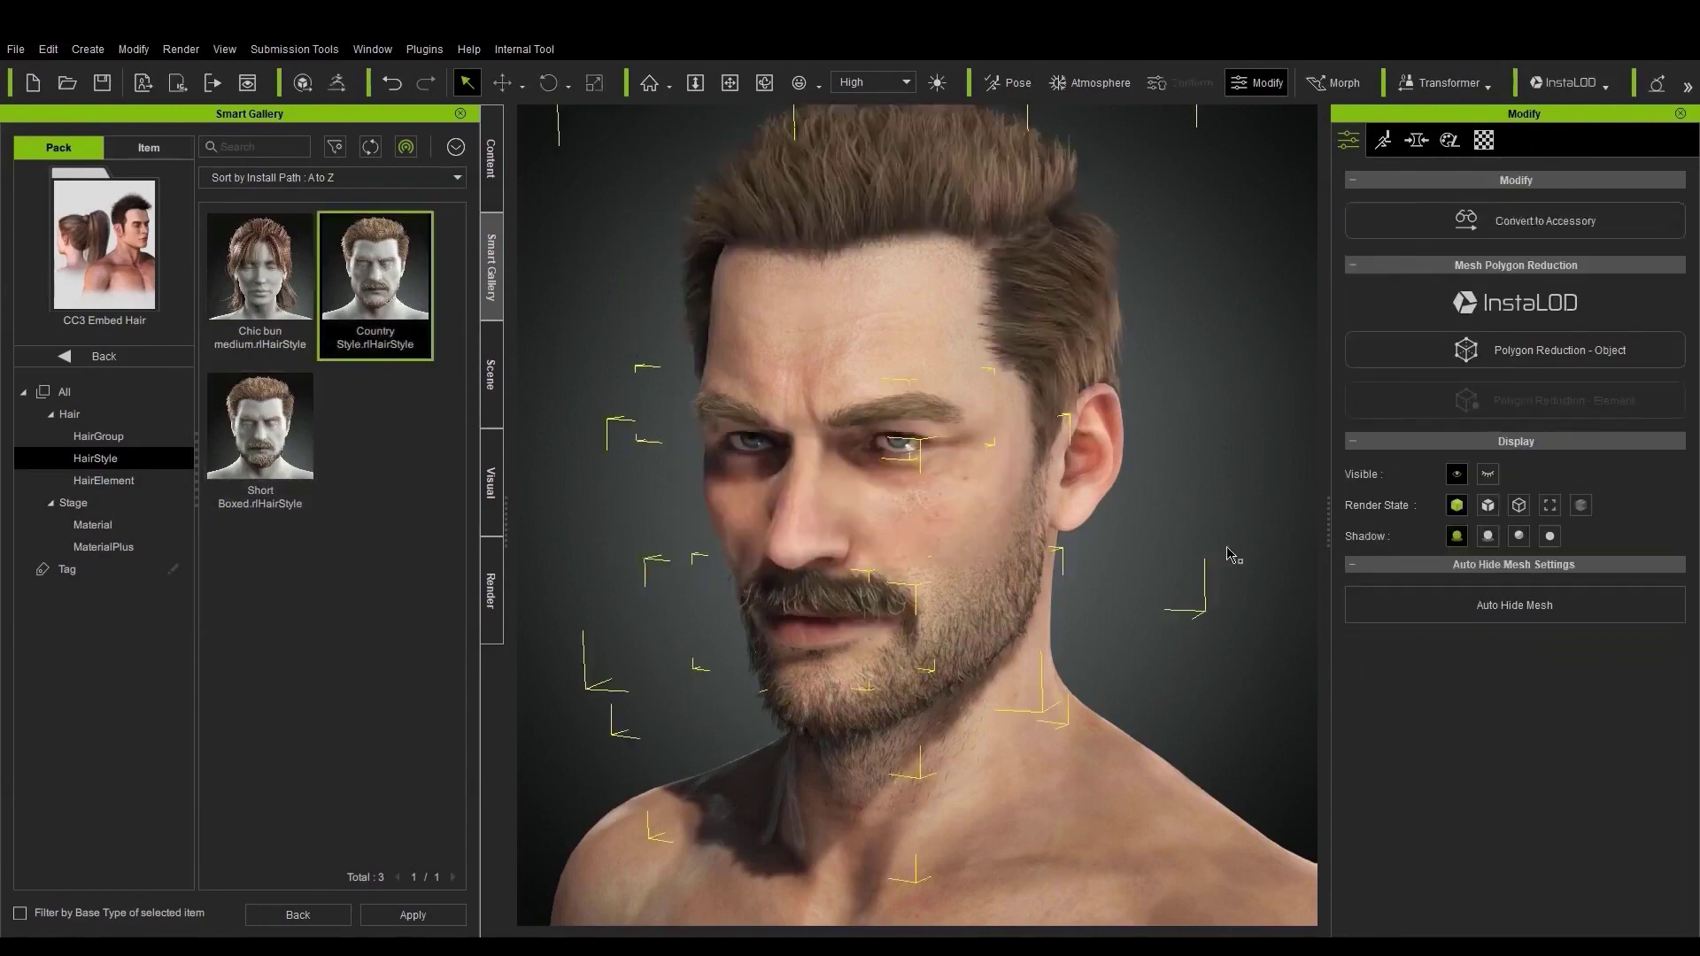
{"action": "left_click", "coordinate": [1208, 352]}
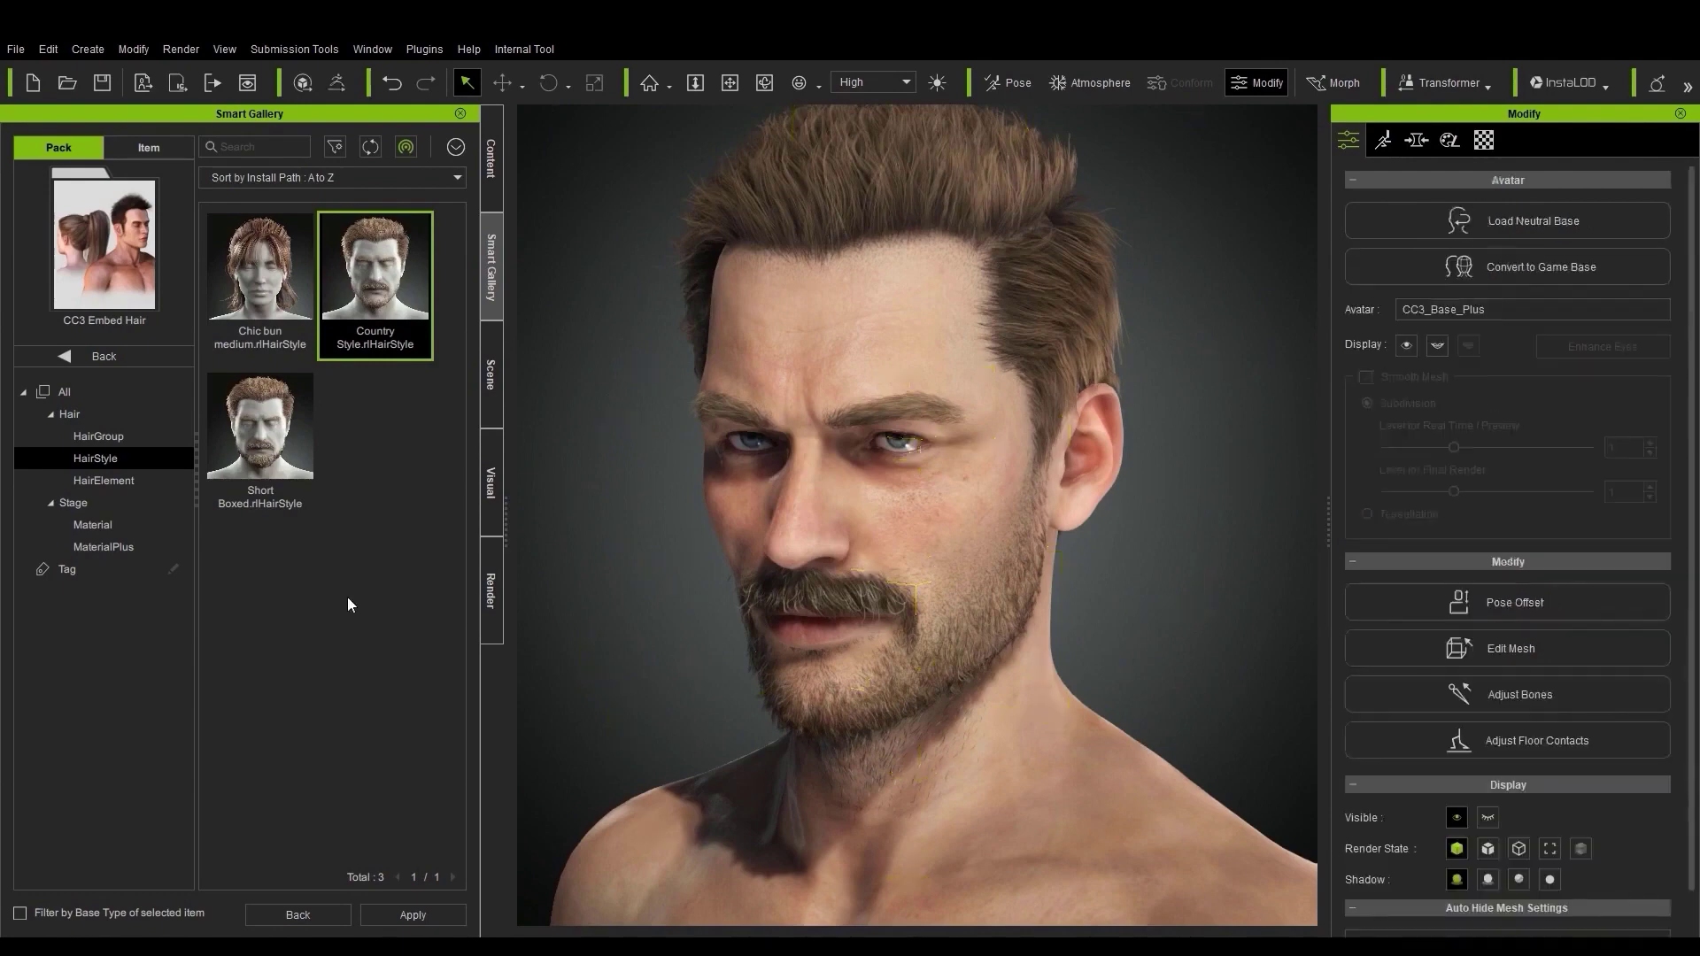
{"action": "left_click", "coordinate": [98, 526]}
- Try the Gray Mixed and Tip Gray materials on the male avatar's facial hair, and apply Root Gray to the moustache
{"action": "scroll", "coordinate": [763, 697], "scroll_direction": "up", "scroll_amount": 3}
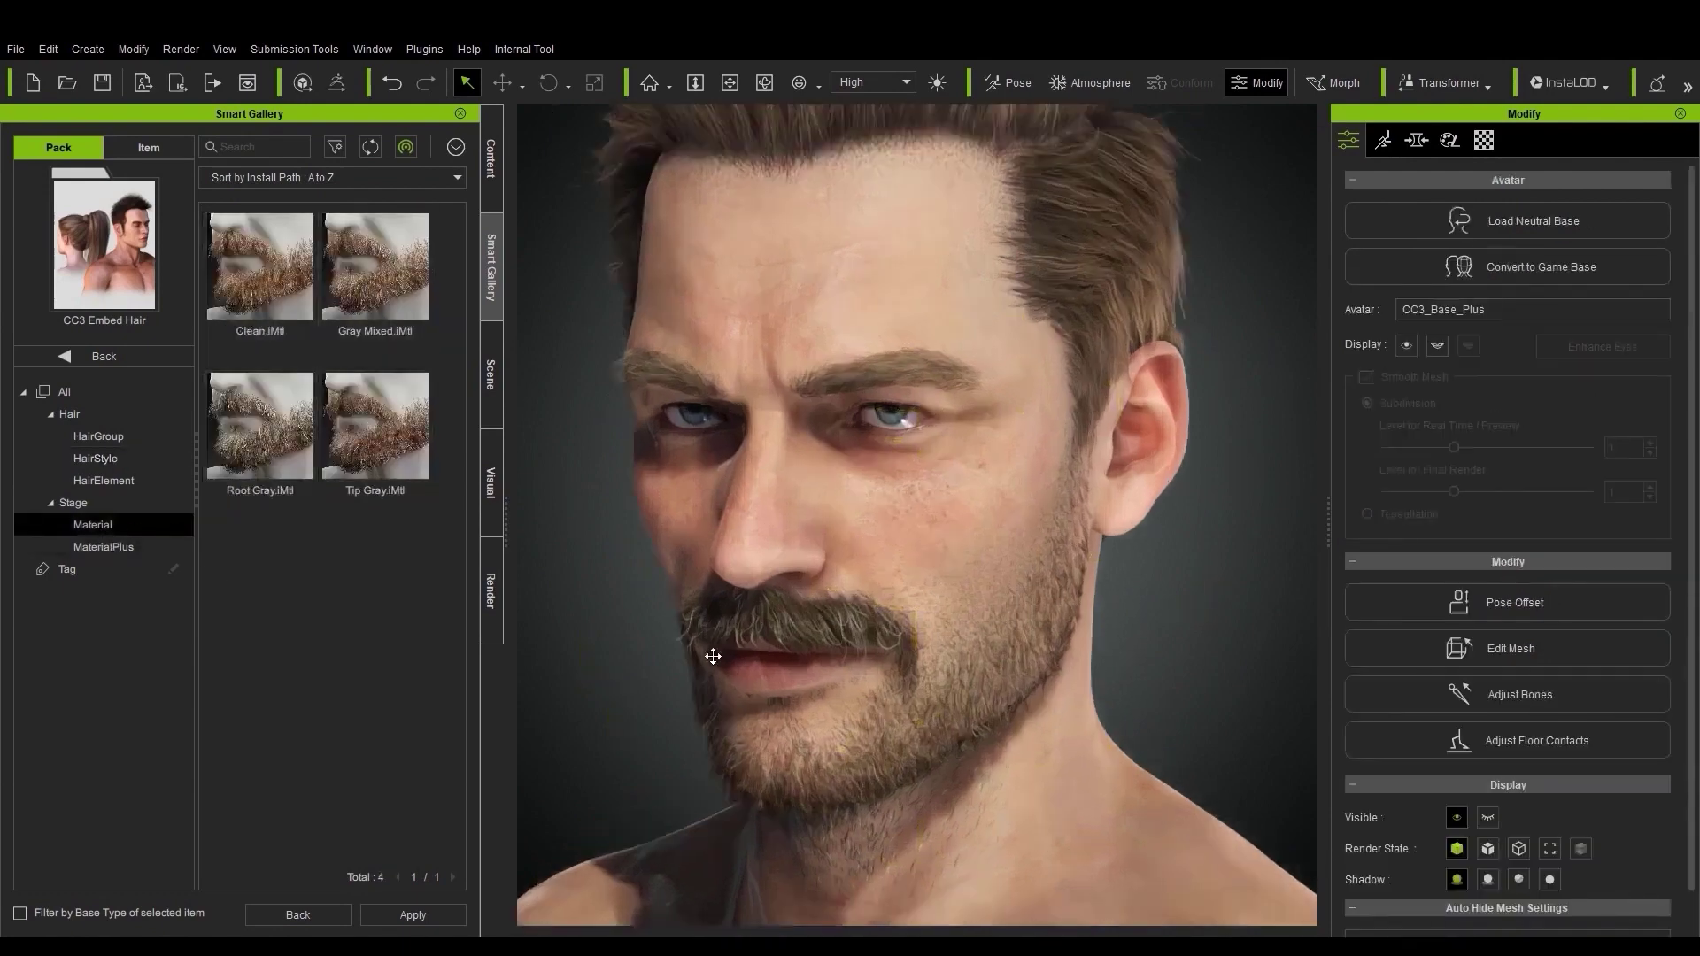
{"action": "scroll", "coordinate": [713, 656], "scroll_direction": "up", "scroll_amount": 5}
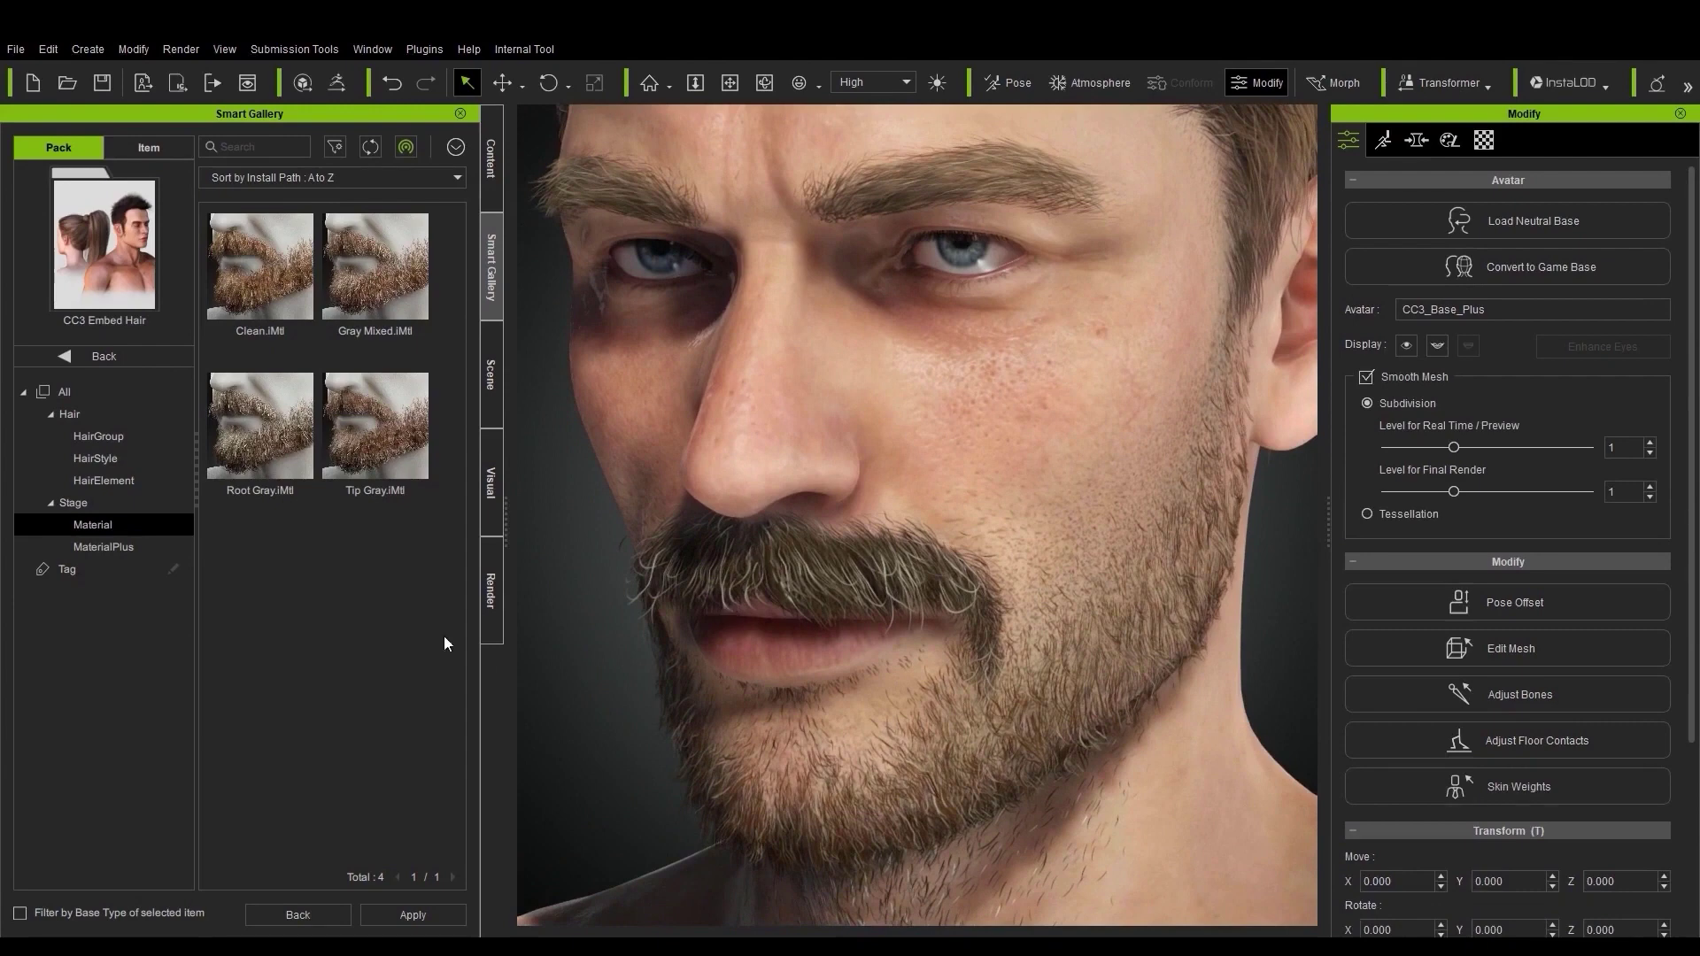
{"action": "double_click", "coordinate": [375, 265]}
{"action": "left_click", "coordinate": [1128, 448]}
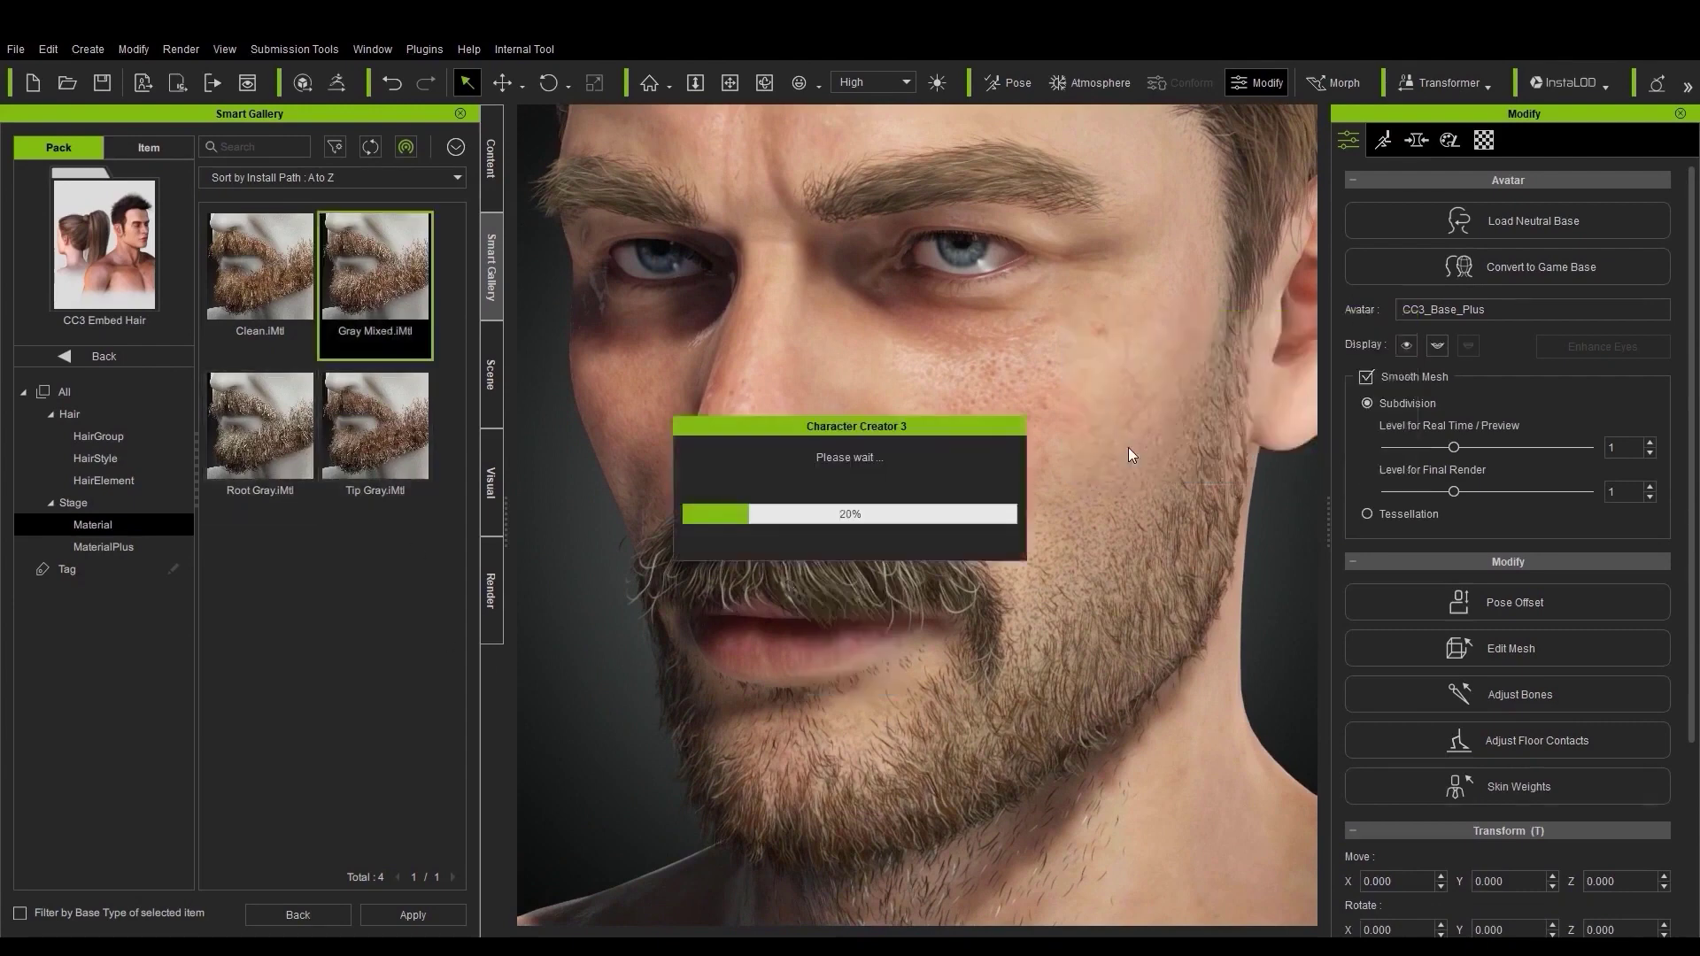
{"action": "double_click", "coordinate": [375, 425]}
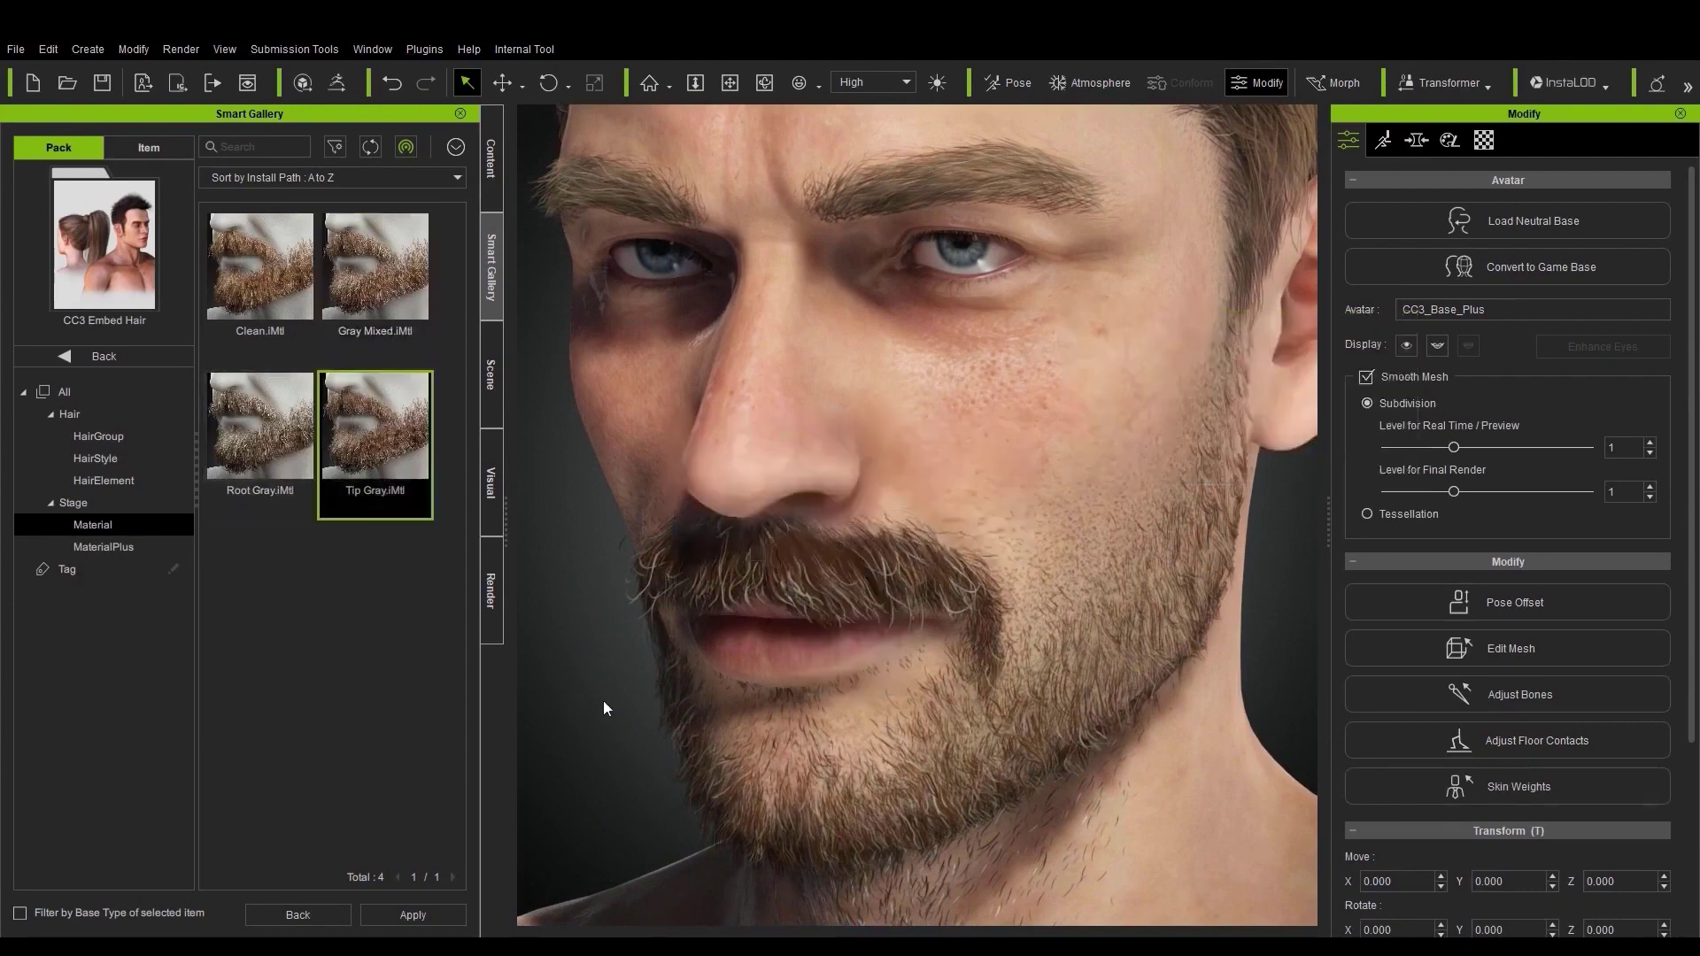
{"action": "left_click", "coordinate": [1121, 459]}
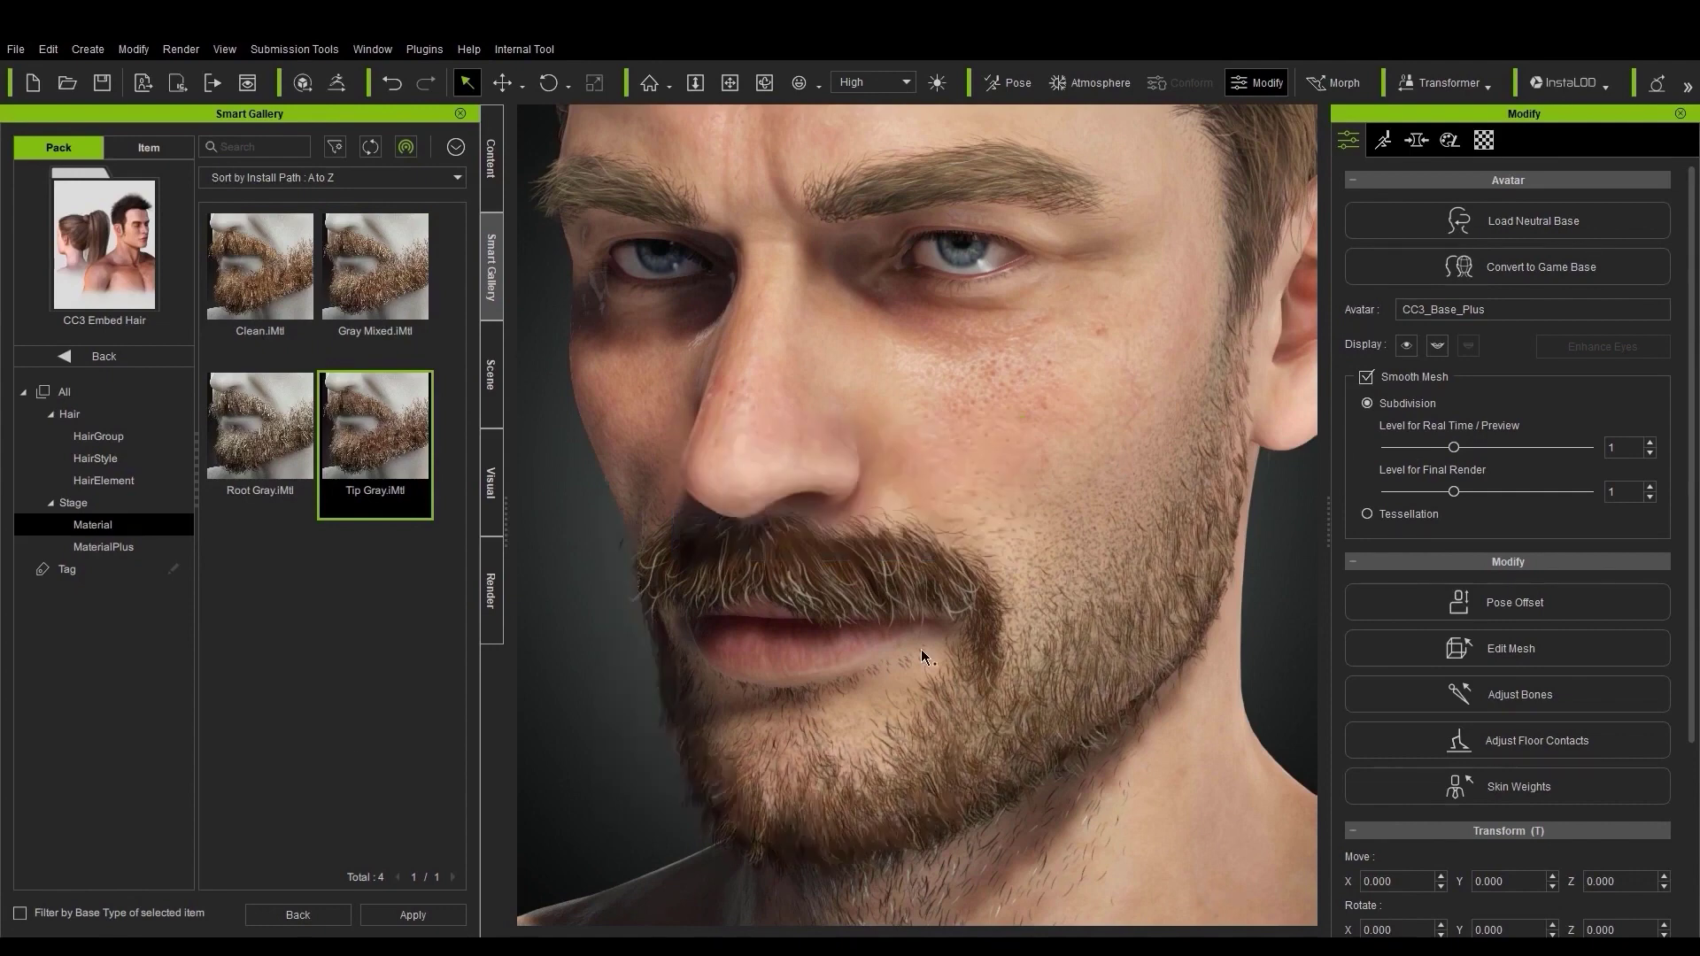
{"action": "left_click_drag", "start_coordinate": [252, 434], "coordinate": [779, 576]}
{"action": "left_click", "coordinate": [1129, 464]}
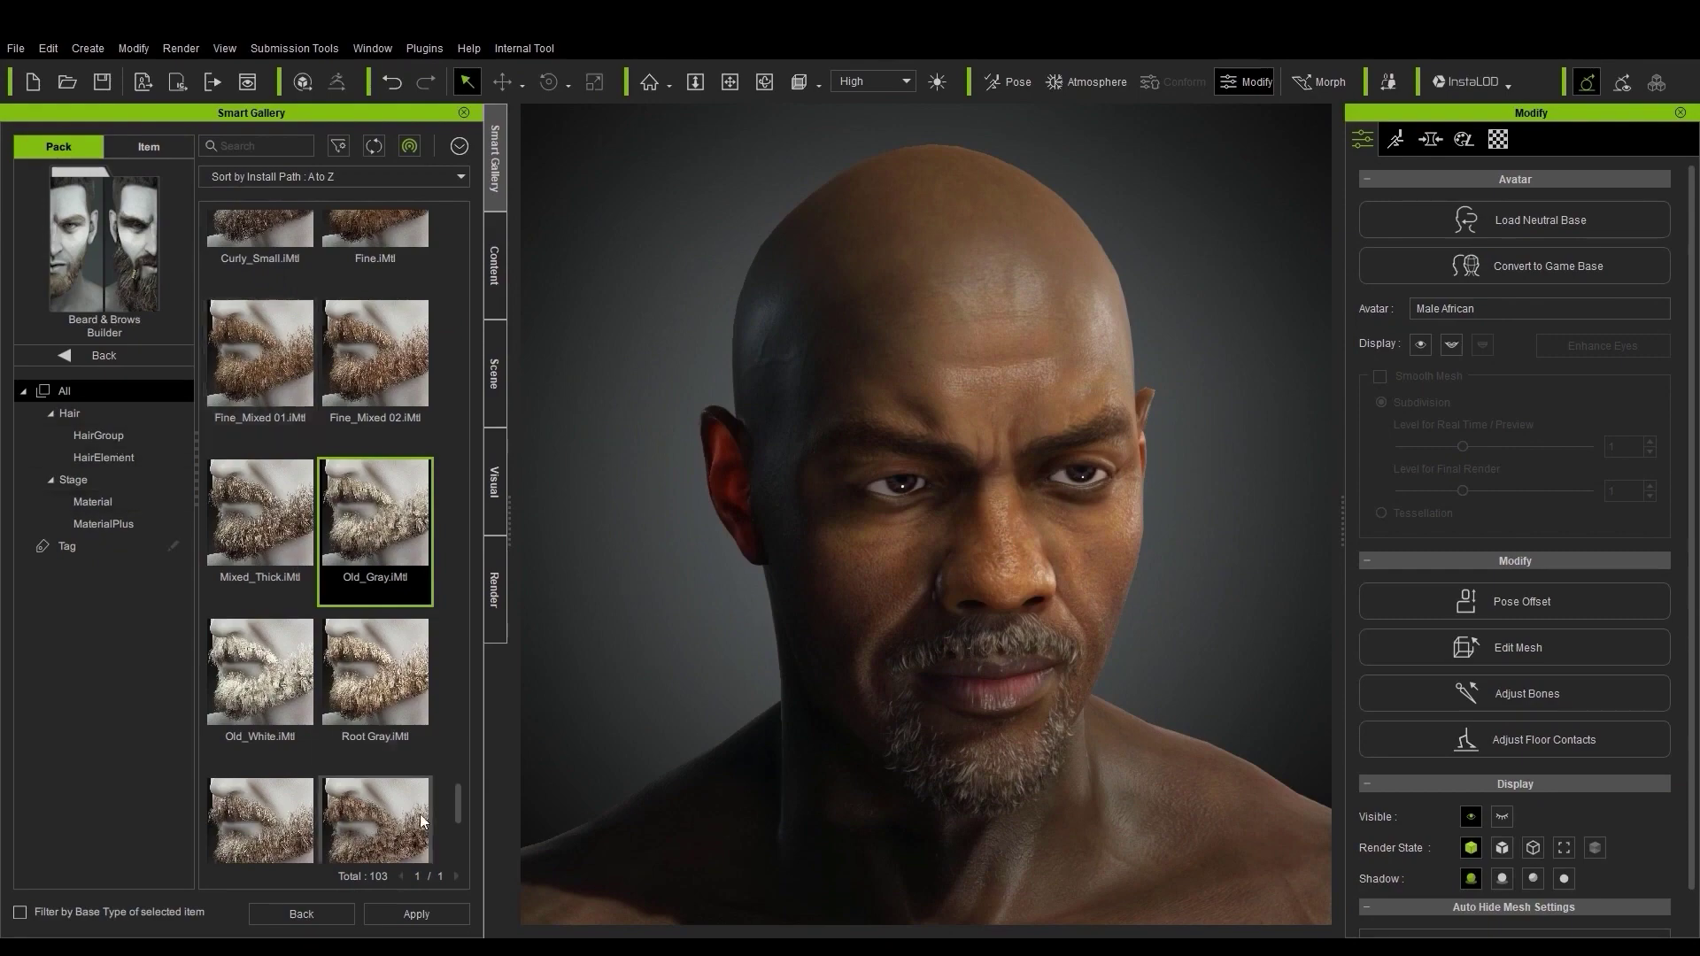
- From the HairElement presets of Beard & Brows Builder, apply Mustache_Chevron to the male avatar
{"action": "left_click_drag", "start_coordinate": [457, 808], "coordinate": [470, 400]}
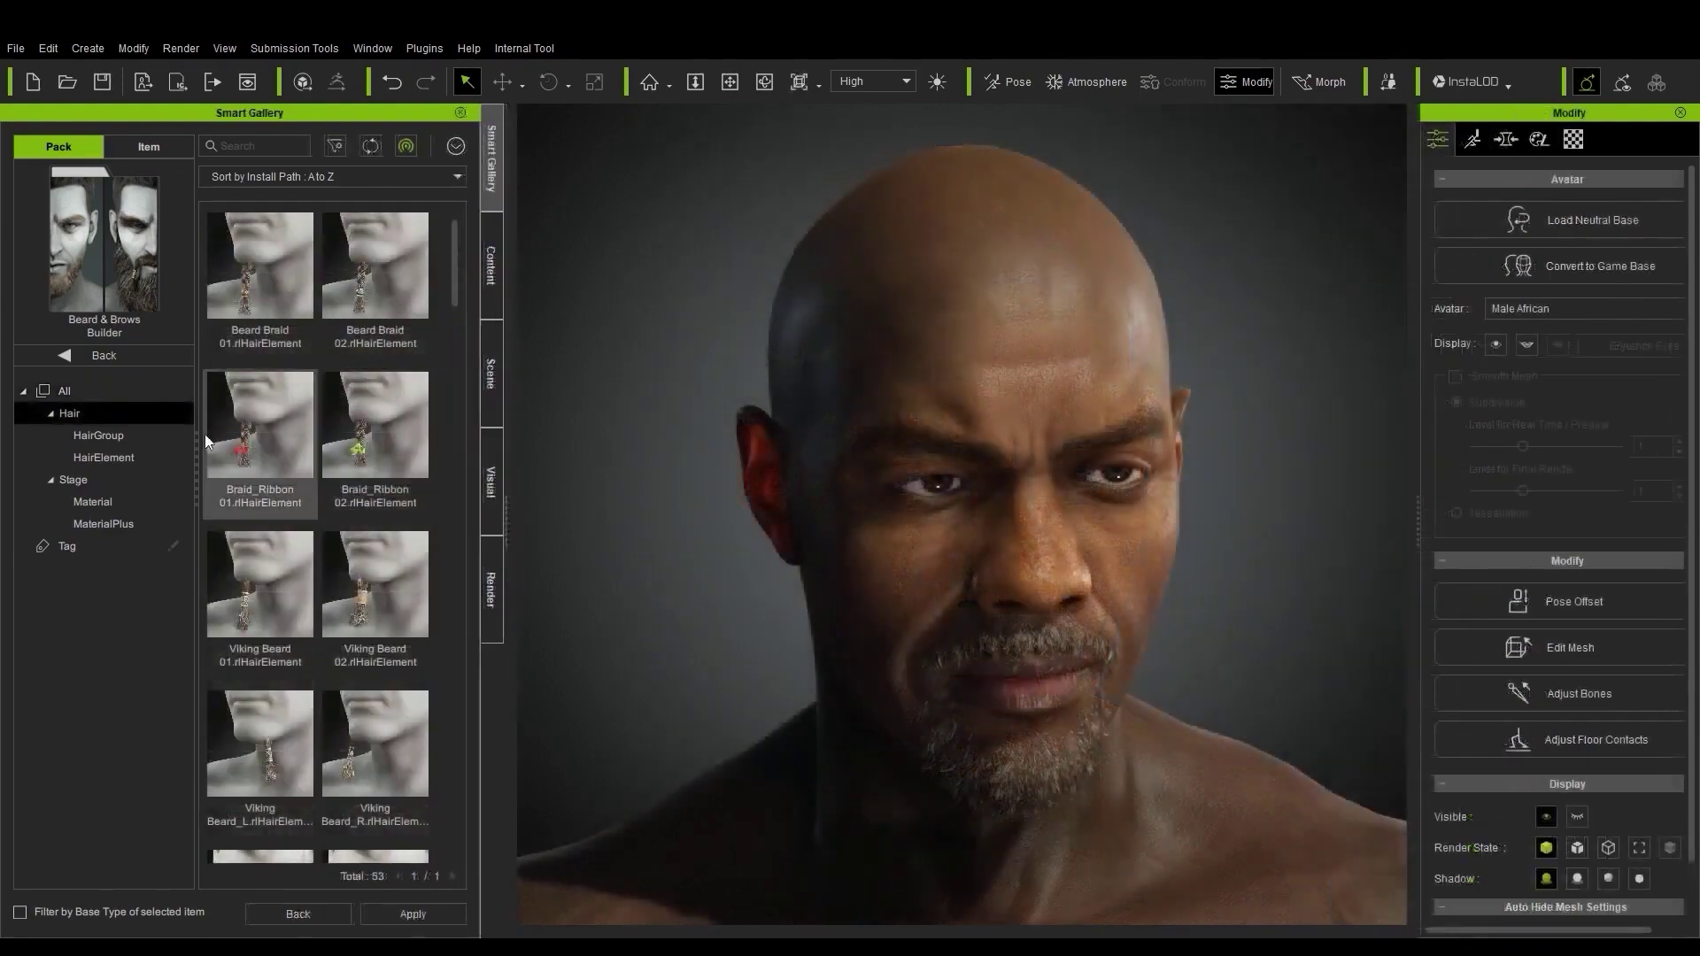
{"action": "left_click", "coordinate": [126, 456]}
{"action": "left_click_drag", "start_coordinate": [449, 300], "coordinate": [450, 631]}
{"action": "left_click", "coordinate": [400, 547]}
{"action": "left_click", "coordinate": [1125, 525]}
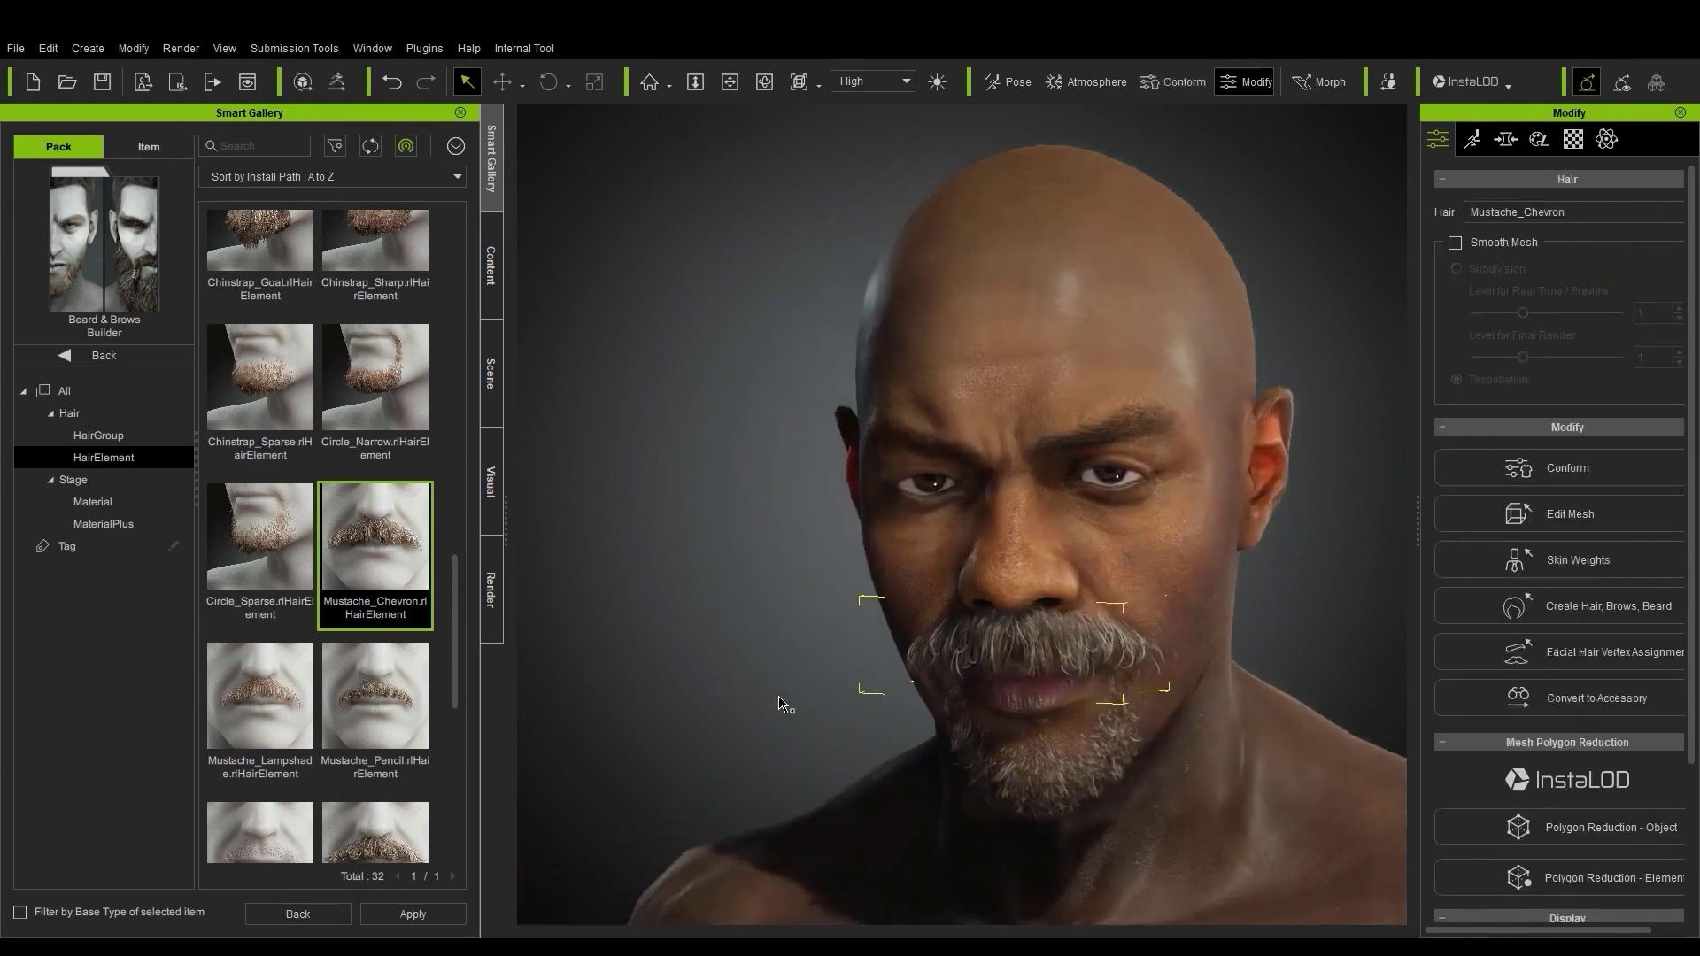
- Add the Anchor_Thick beard and the Sideburns_Thick hair elements to the male avatar
{"action": "left_click_drag", "start_coordinate": [452, 625], "coordinate": [453, 527]}
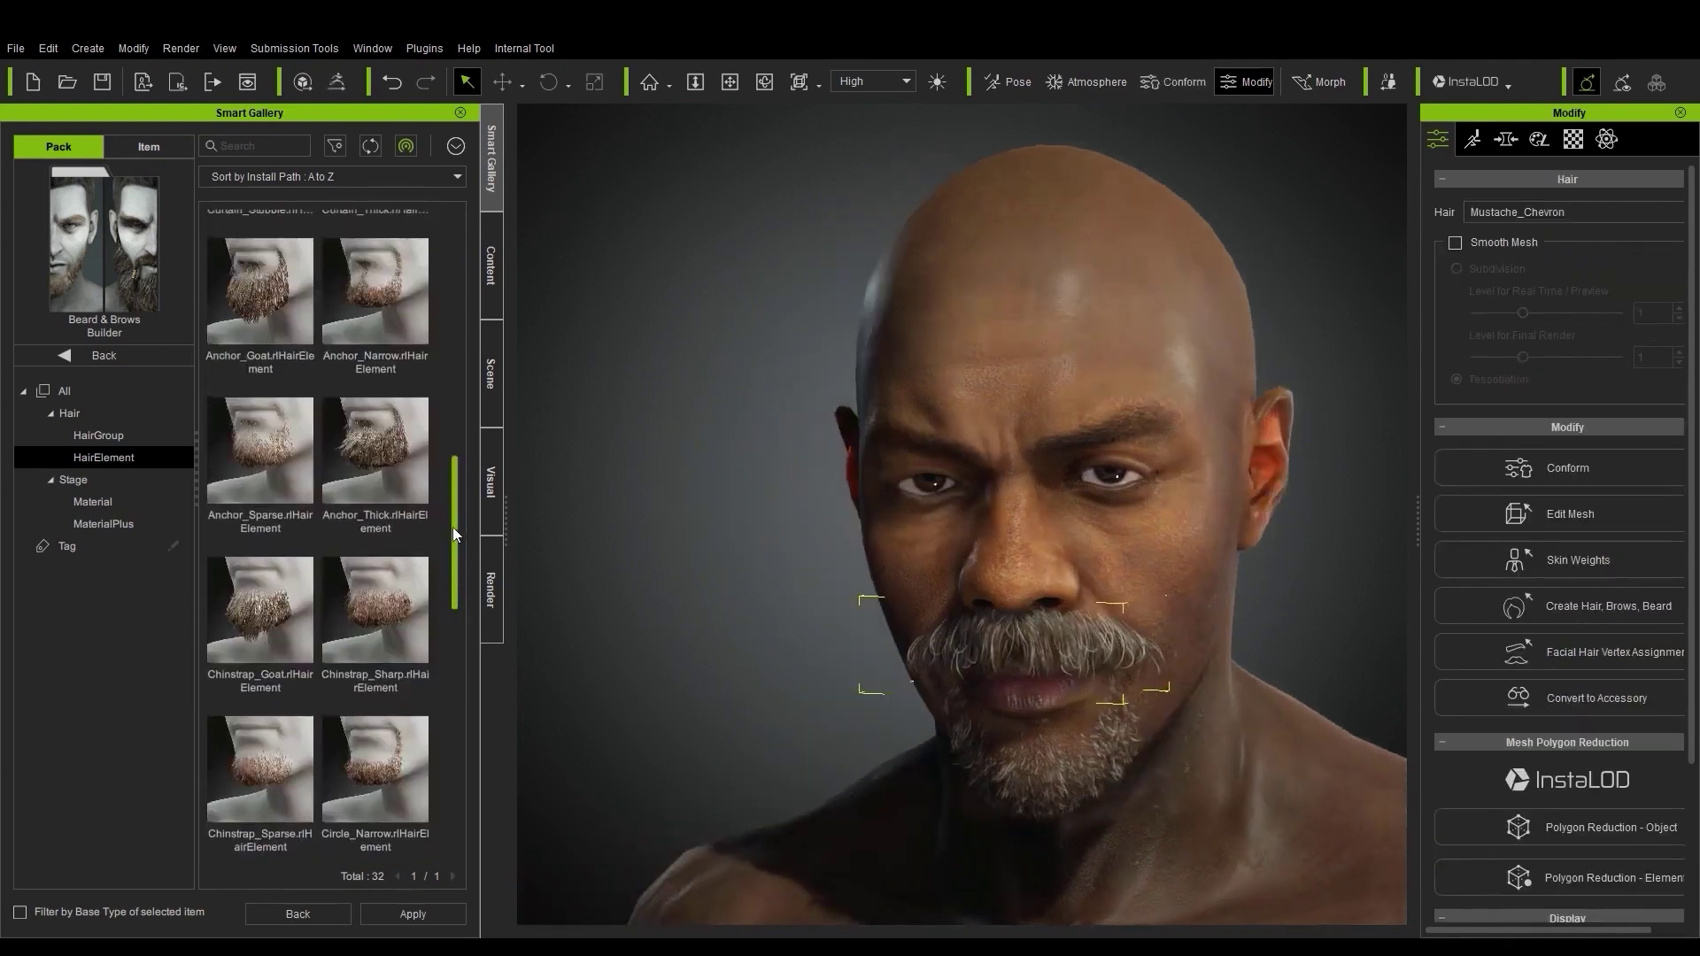
{"action": "double_click", "coordinate": [374, 469]}
{"action": "left_click", "coordinate": [1161, 527]}
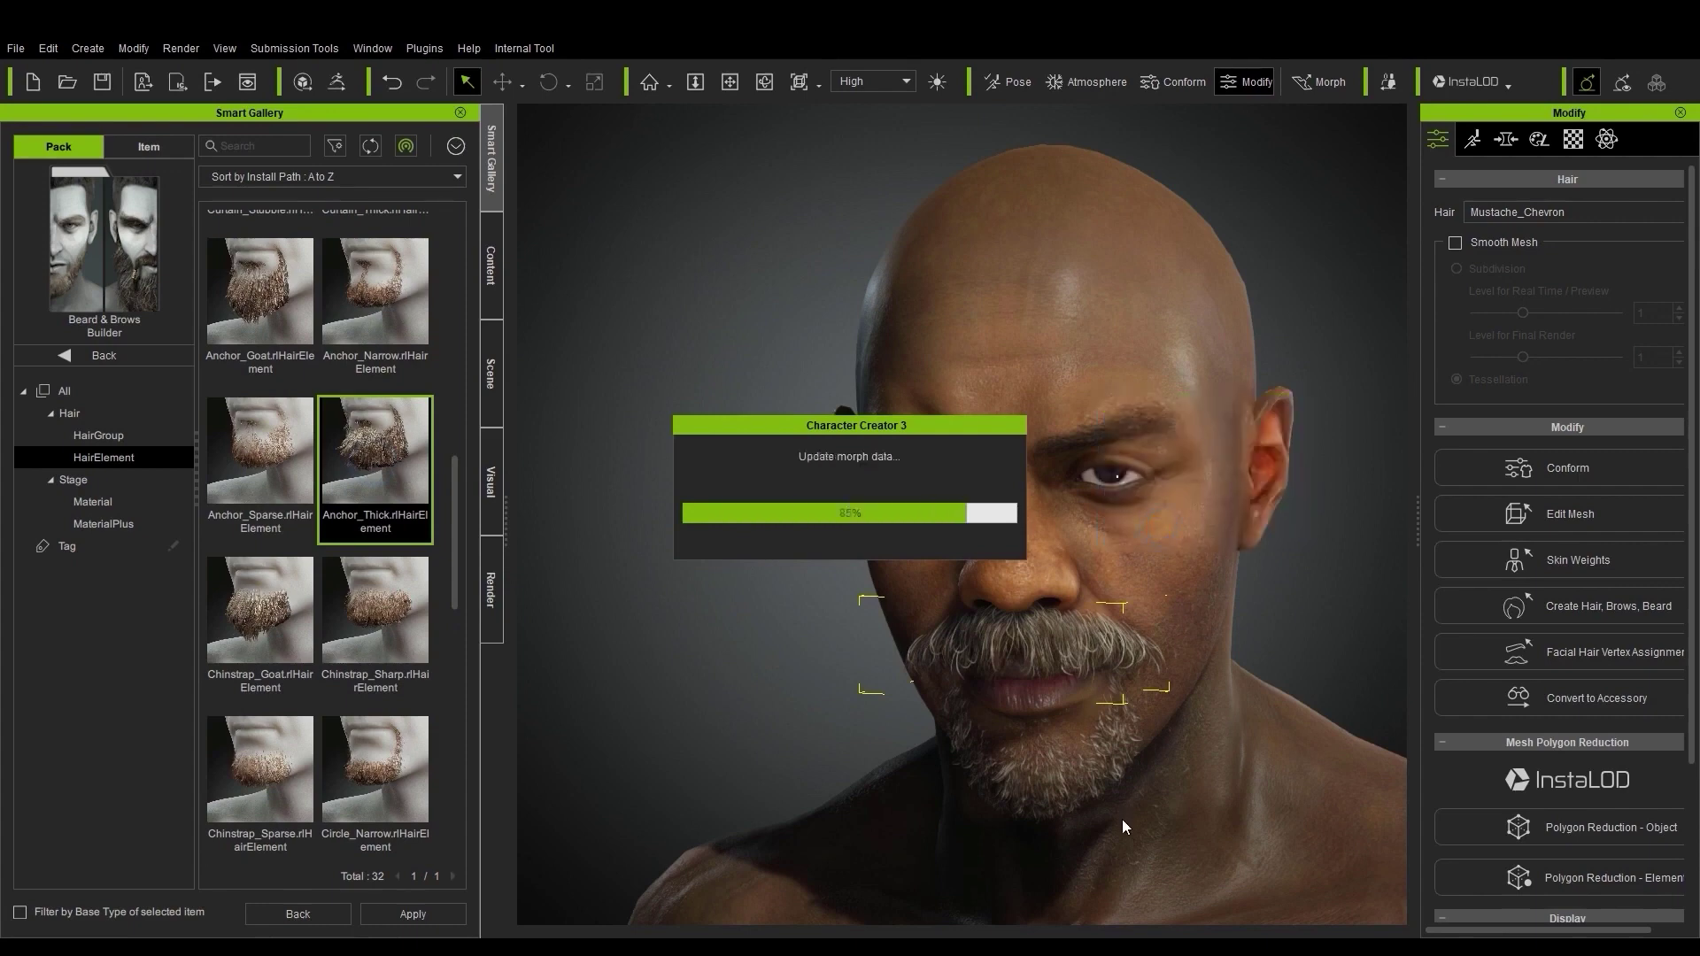
{"action": "left_click_drag", "start_coordinate": [448, 503], "coordinate": [454, 730]}
{"action": "double_click", "coordinate": [374, 655]}
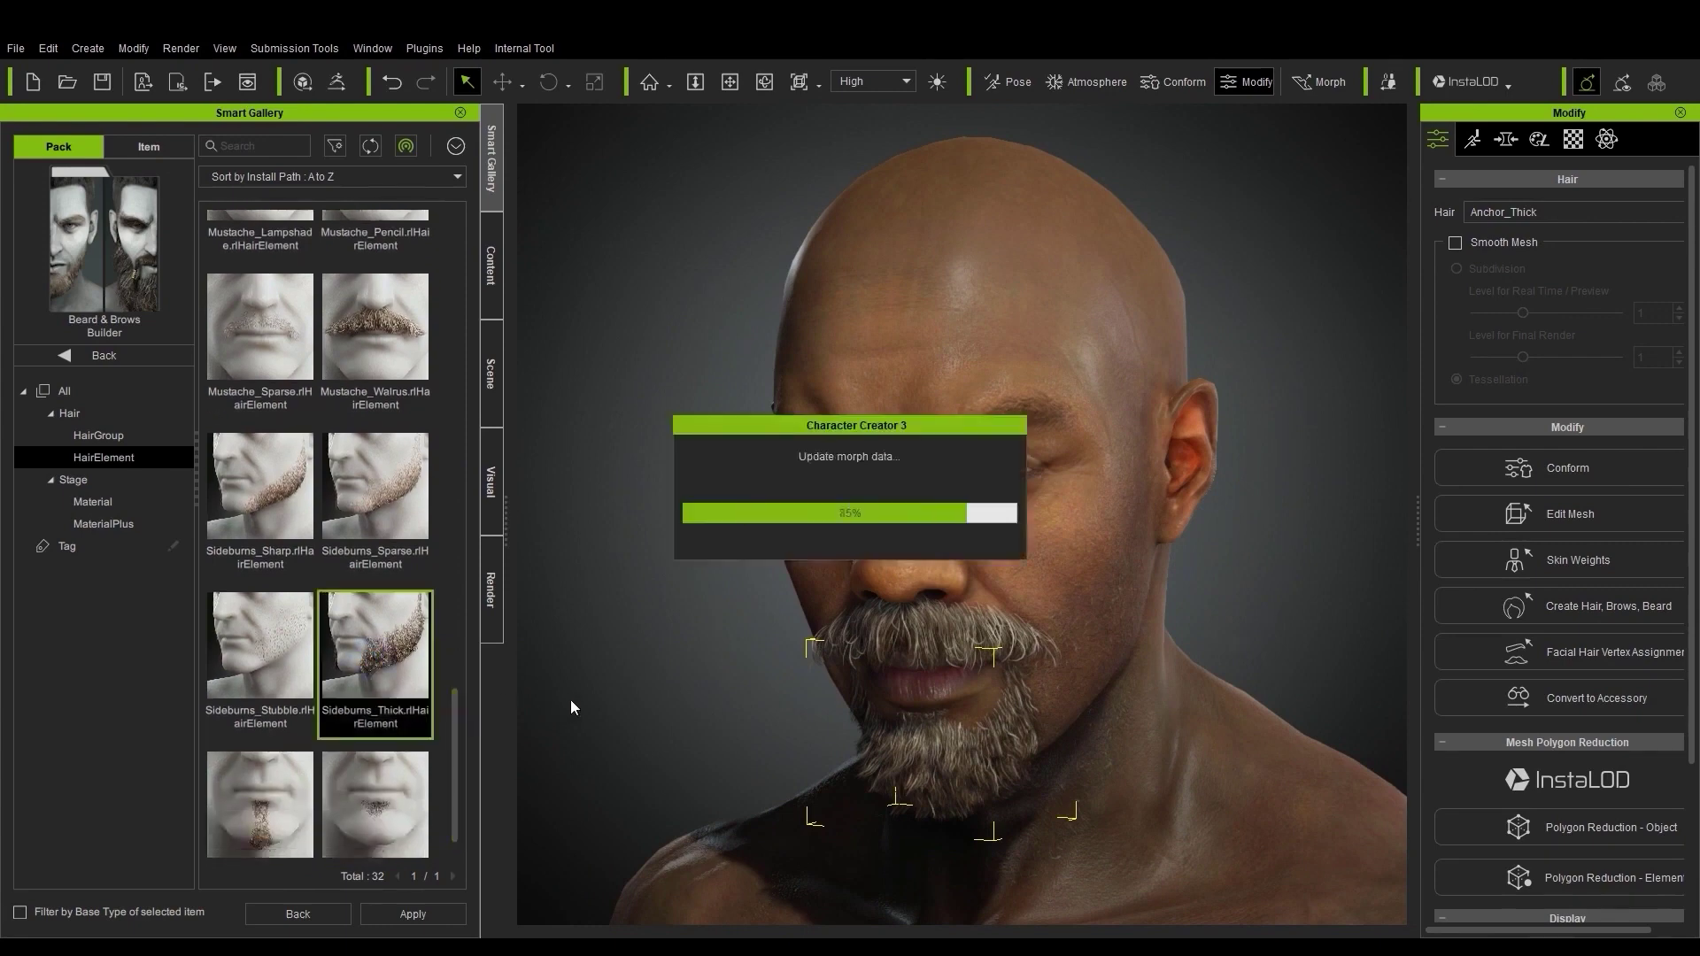
{"action": "mouse_move", "coordinate": [836, 749]}
{"action": "right_mouse_down"}
{"action": "mouse_move", "coordinate": [741, 752]}
{"action": "mouse_move", "coordinate": [986, 759]}
{"action": "mouse_move", "coordinate": [841, 753]}
{"action": "right_mouse_up"}
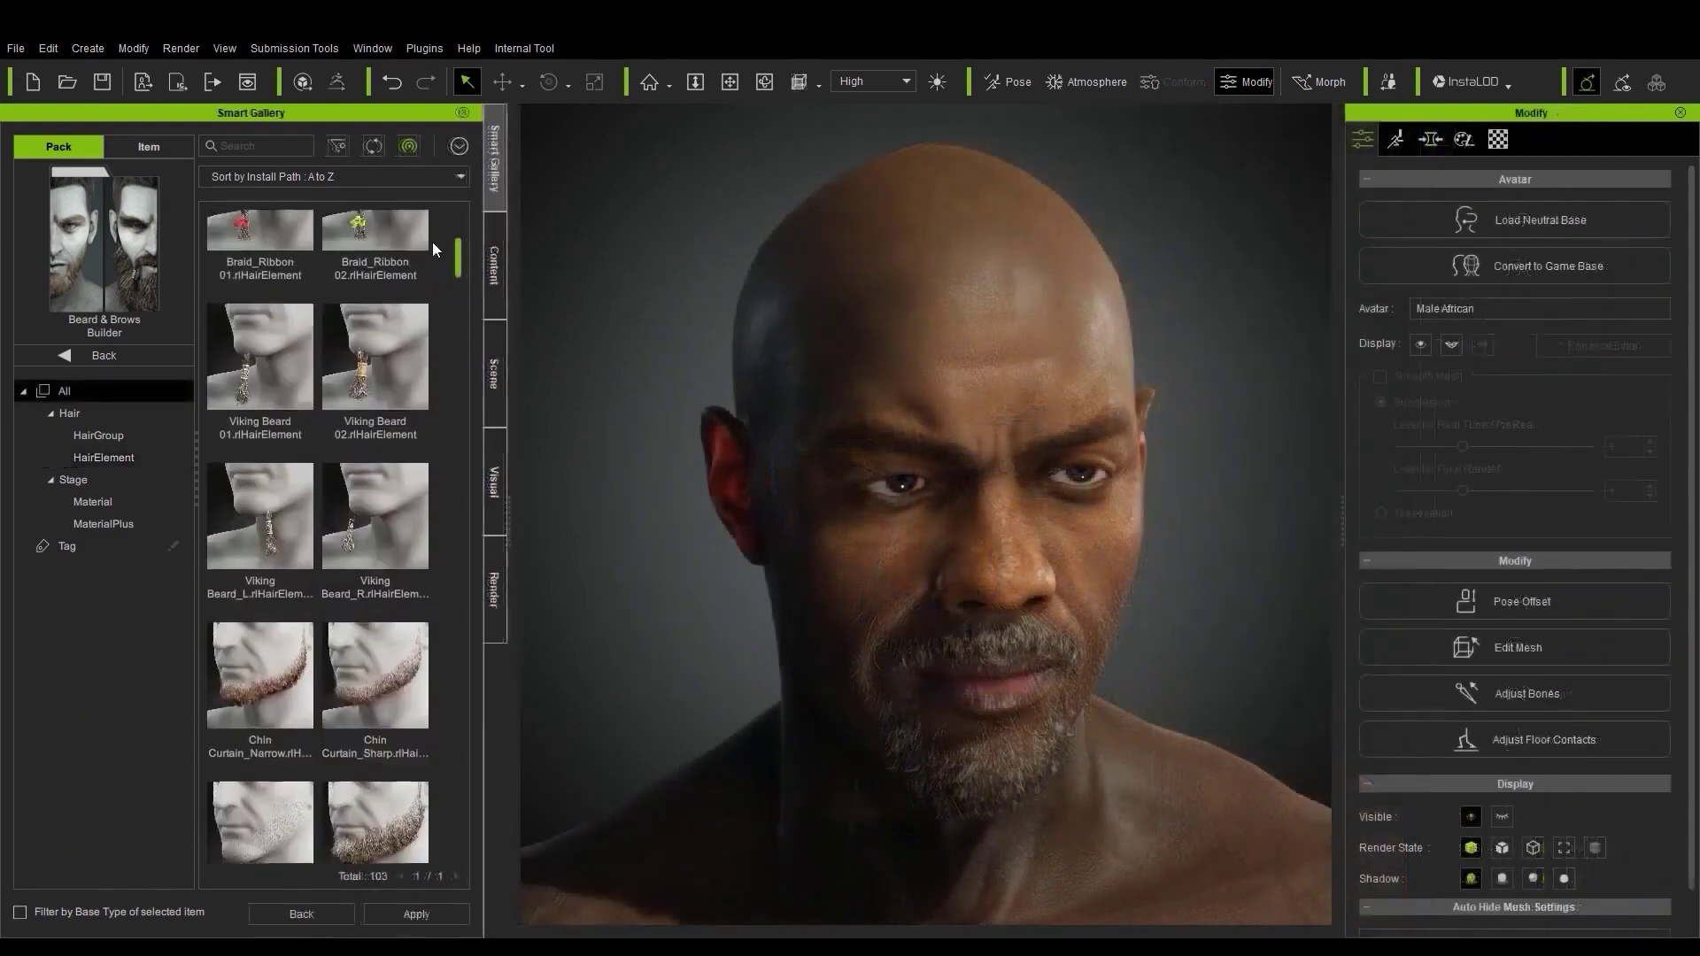
- Try the Balbo and Ducktail beard groups, apply Short Boxed, and give it the first Material preset
{"action": "left_click", "coordinate": [97, 435]}
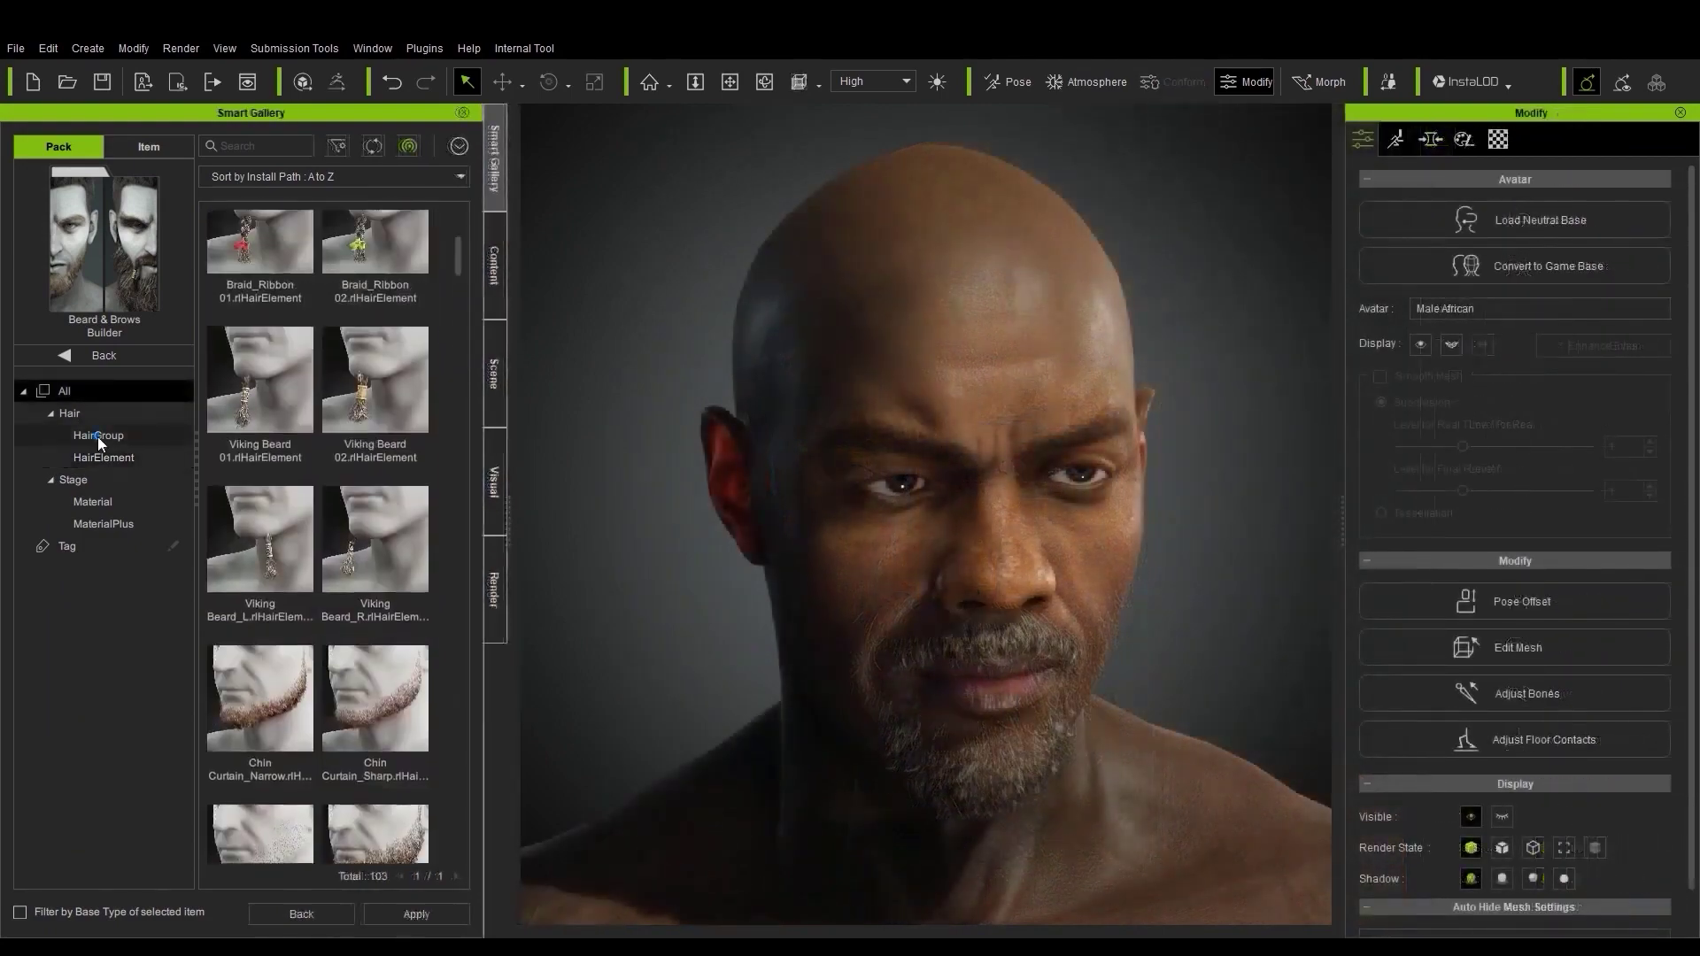
{"action": "double_click", "coordinate": [369, 267]}
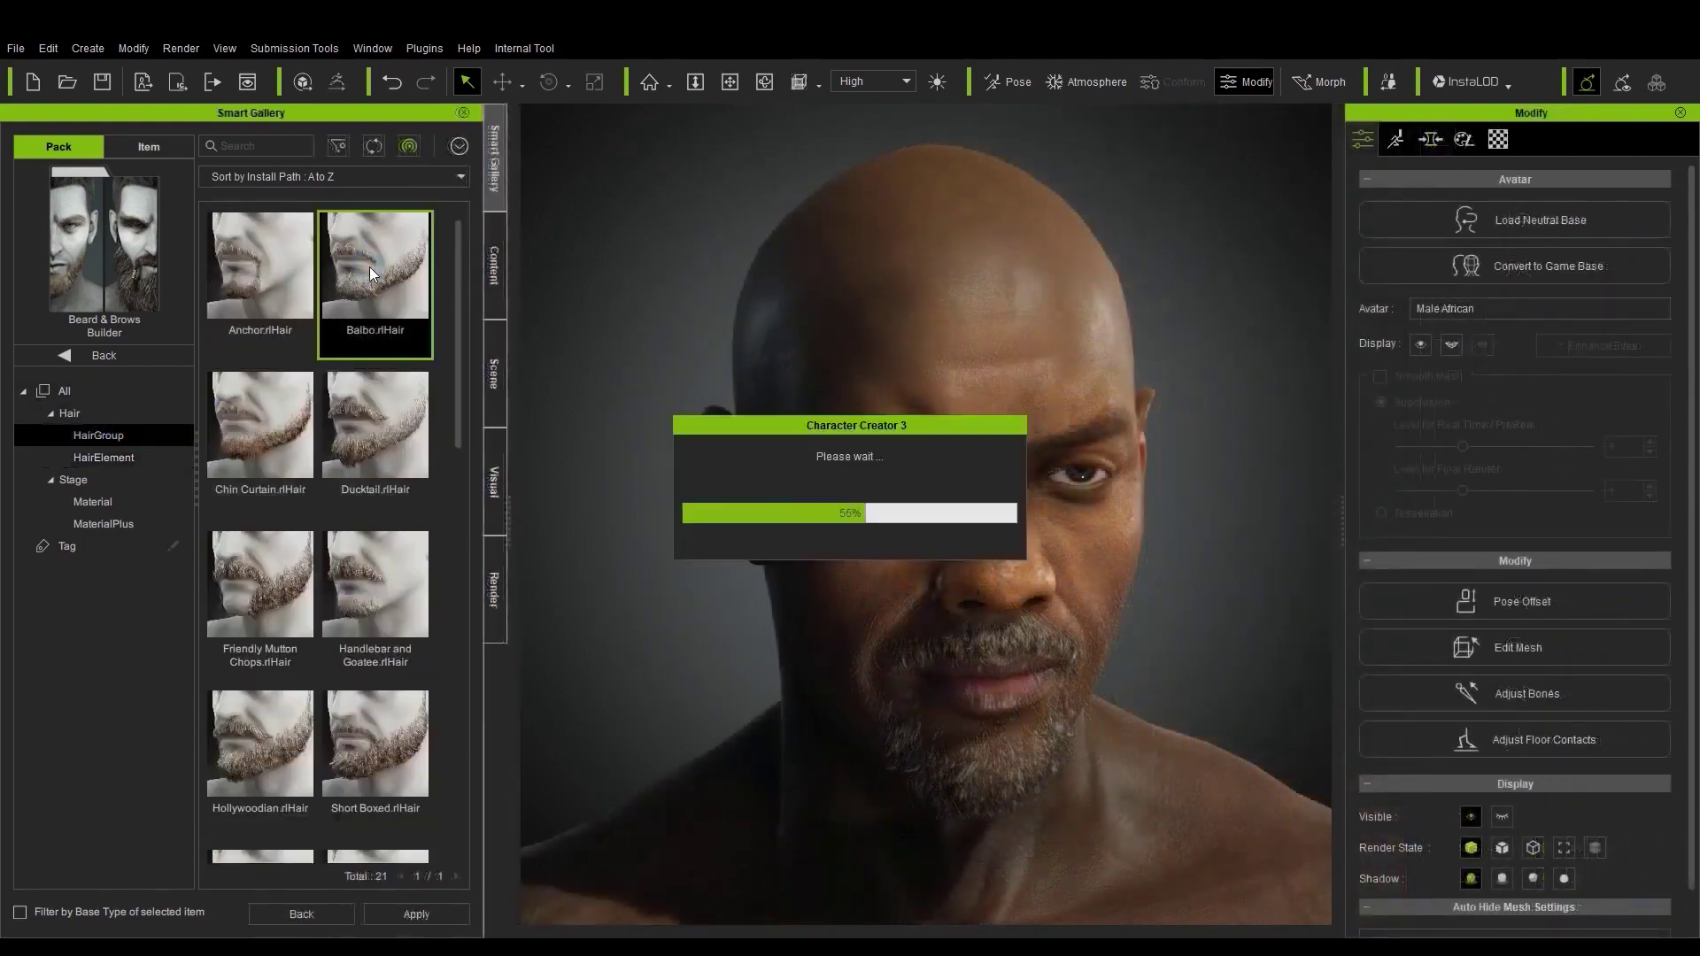
{"action": "right_click_drag", "start_coordinate": [1145, 647], "coordinate": [1076, 717]}
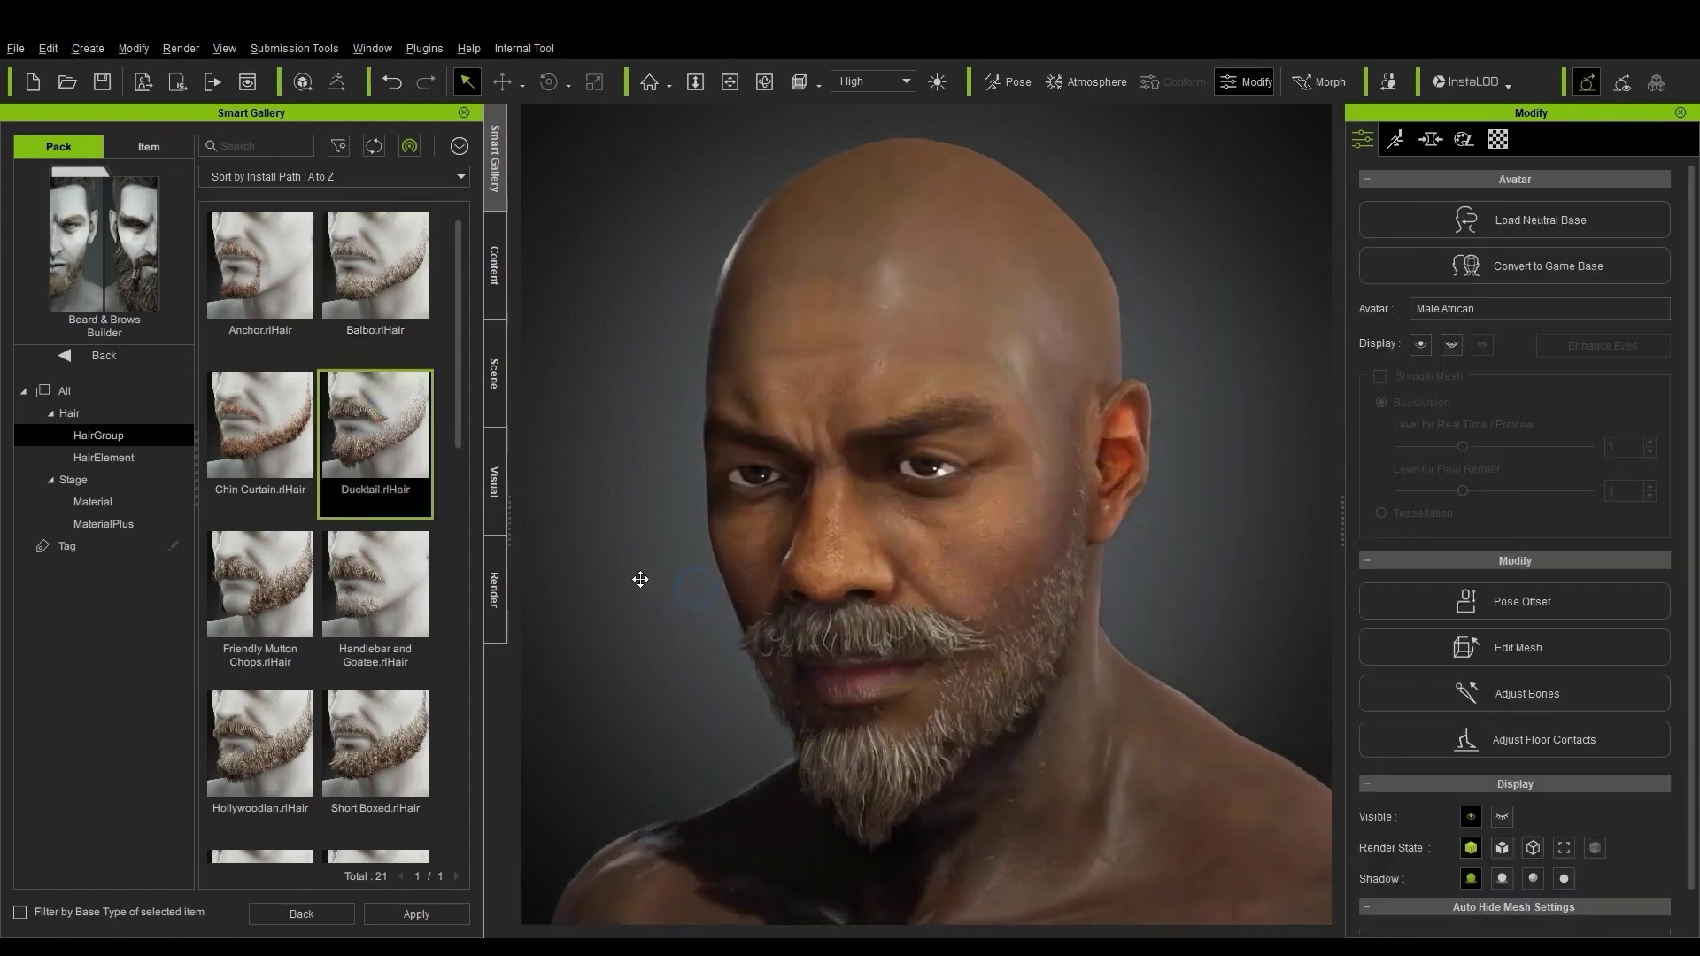
{"action": "right_click_drag", "start_coordinate": [742, 575], "coordinate": [586, 626]}
{"action": "left_click_drag", "start_coordinate": [376, 744], "coordinate": [850, 650]}
{"action": "right_click_drag", "start_coordinate": [797, 655], "coordinate": [704, 677]}
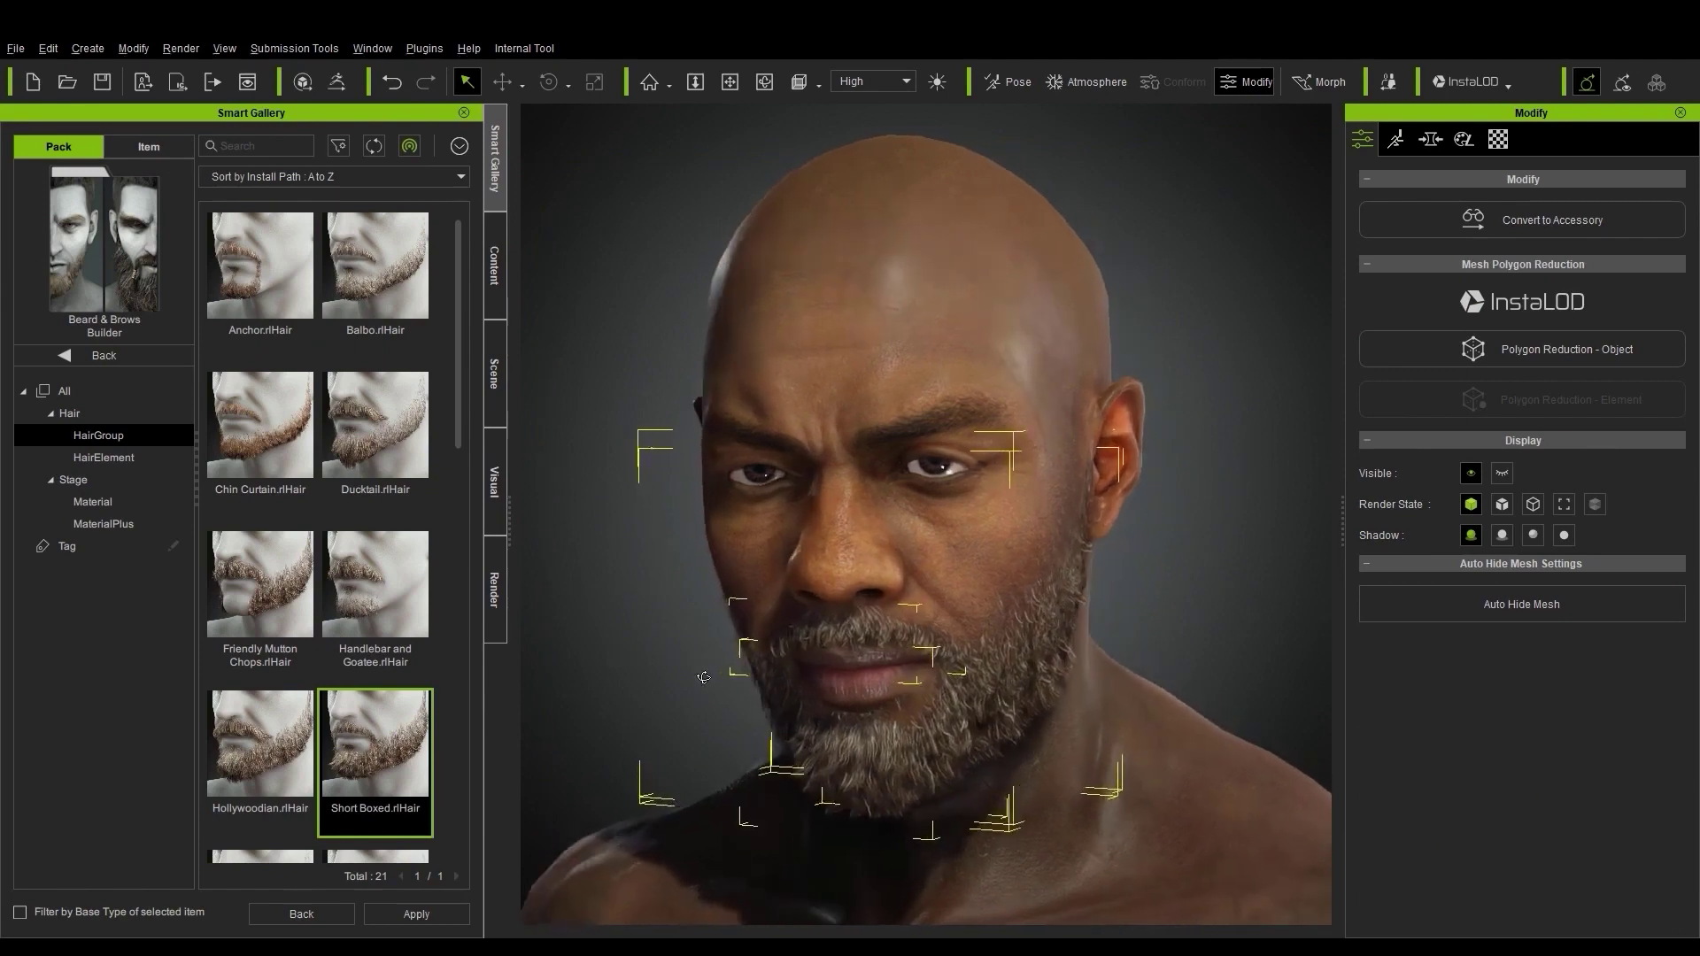
{"action": "left_click", "coordinate": [120, 502]}
{"action": "left_click_drag", "start_coordinate": [261, 279], "coordinate": [1144, 524]}
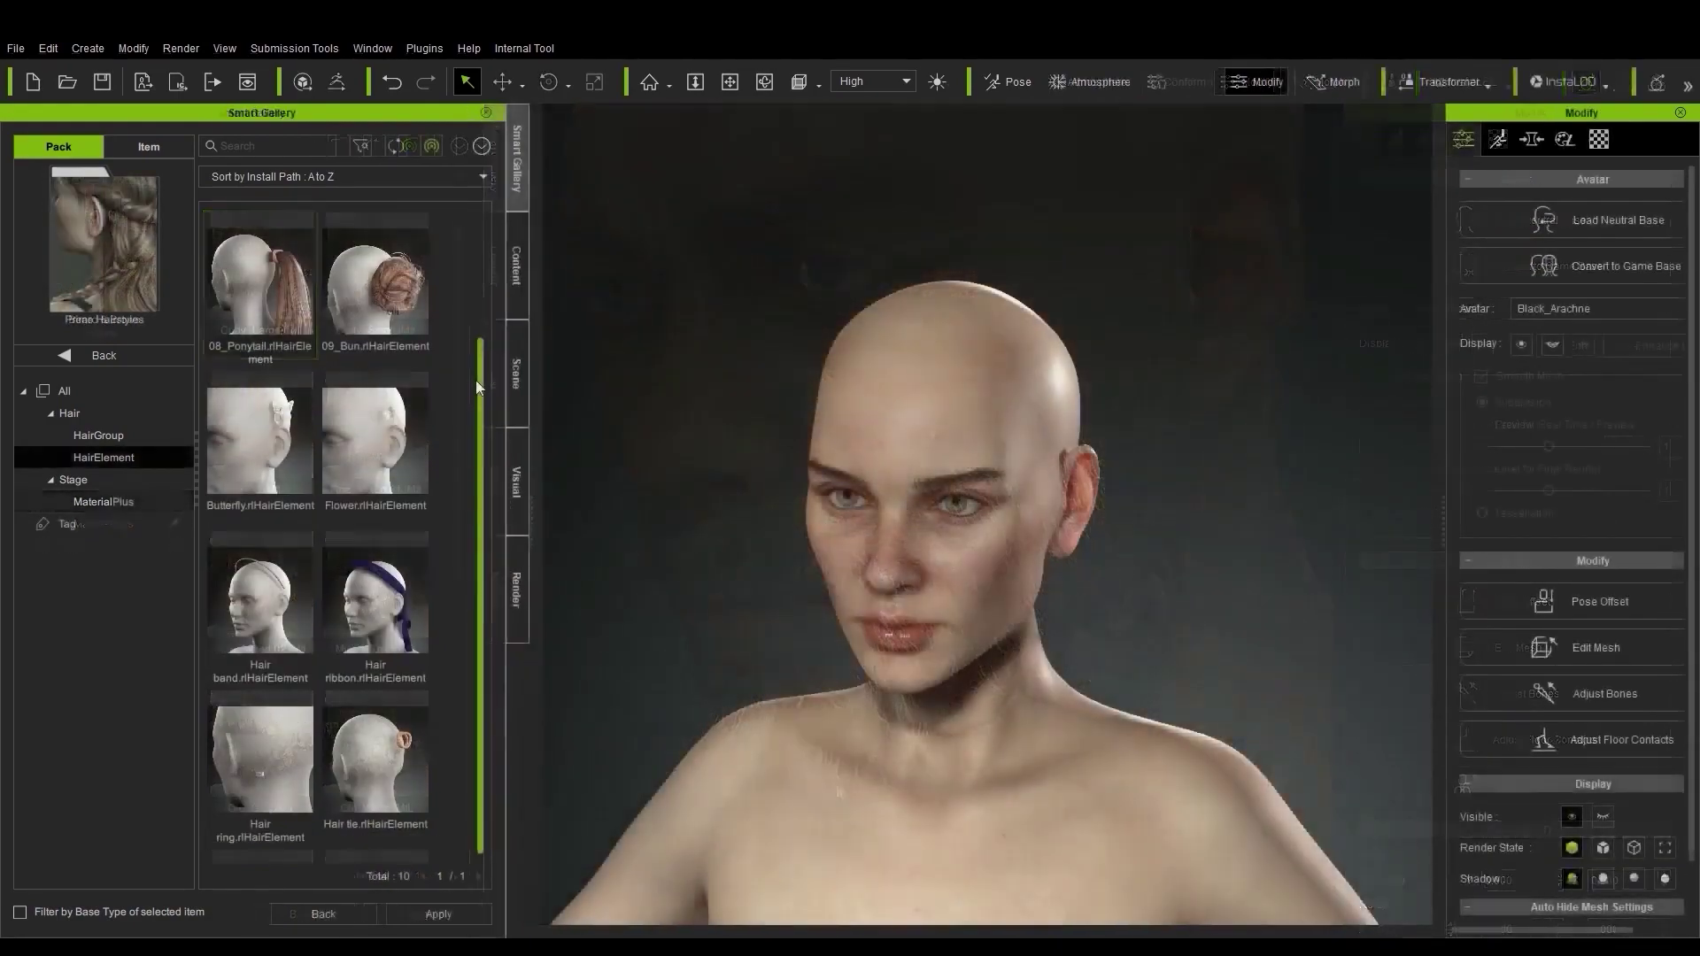
- From the Prime Hairstyles HairElement presets, apply 08_Hair Base to the bald female avatar
{"action": "left_click", "coordinate": [167, 496]}
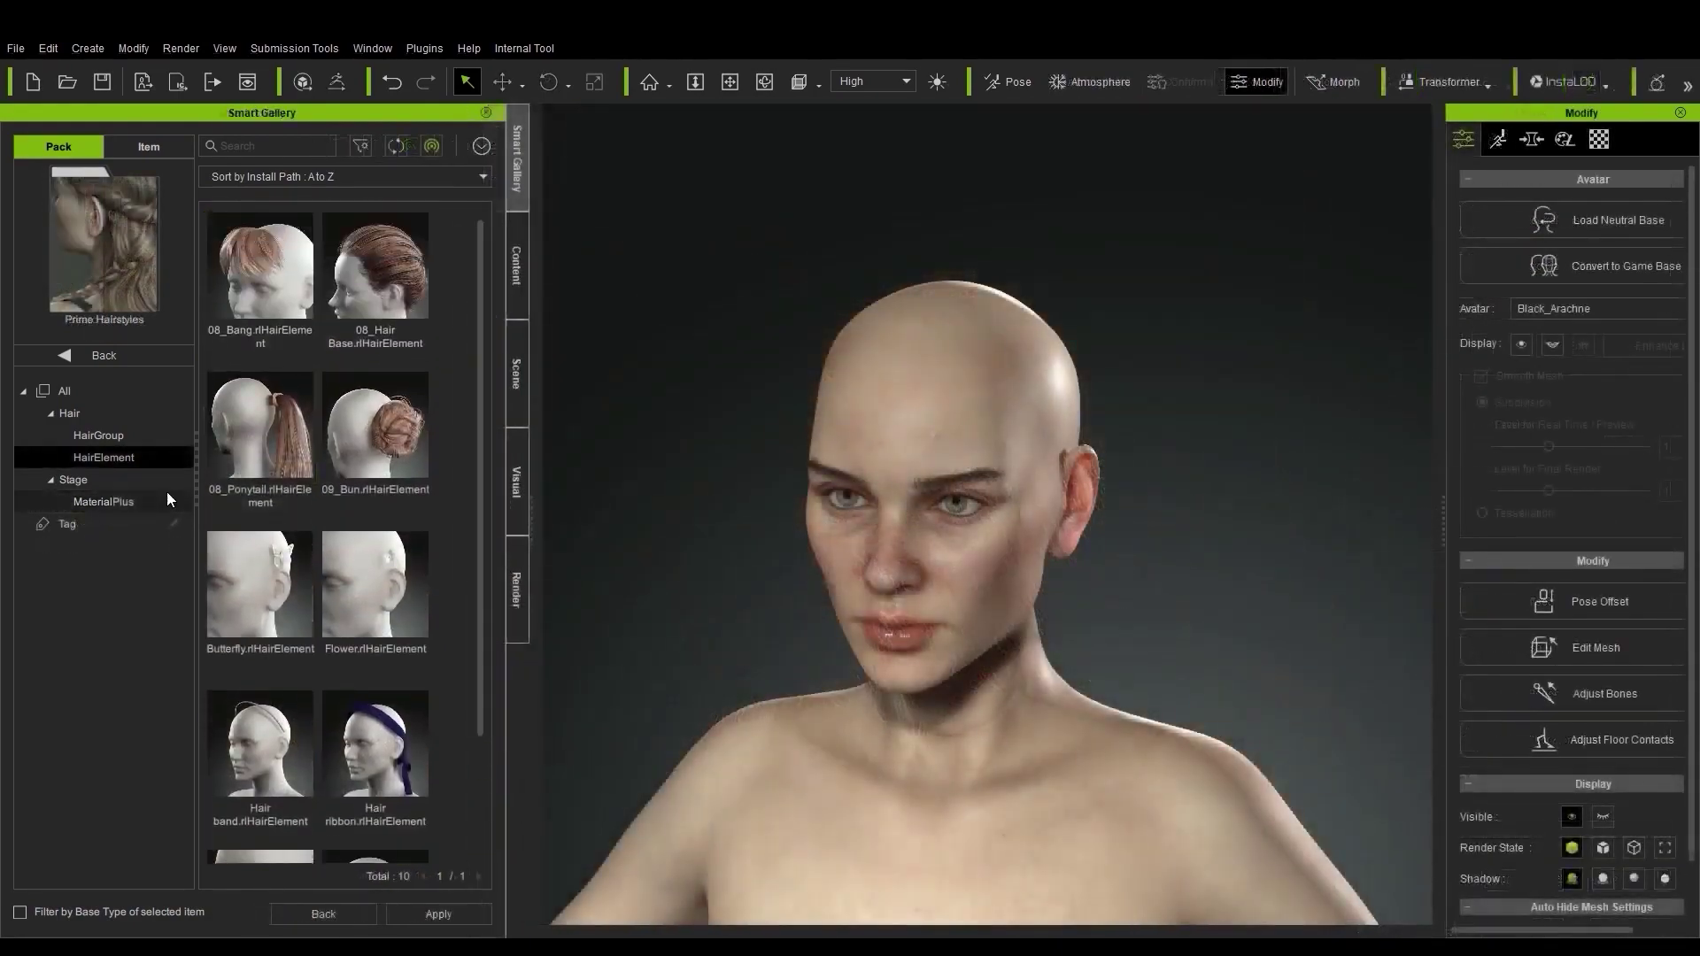
{"action": "left_click_drag", "start_coordinate": [487, 237], "coordinate": [459, 657]}
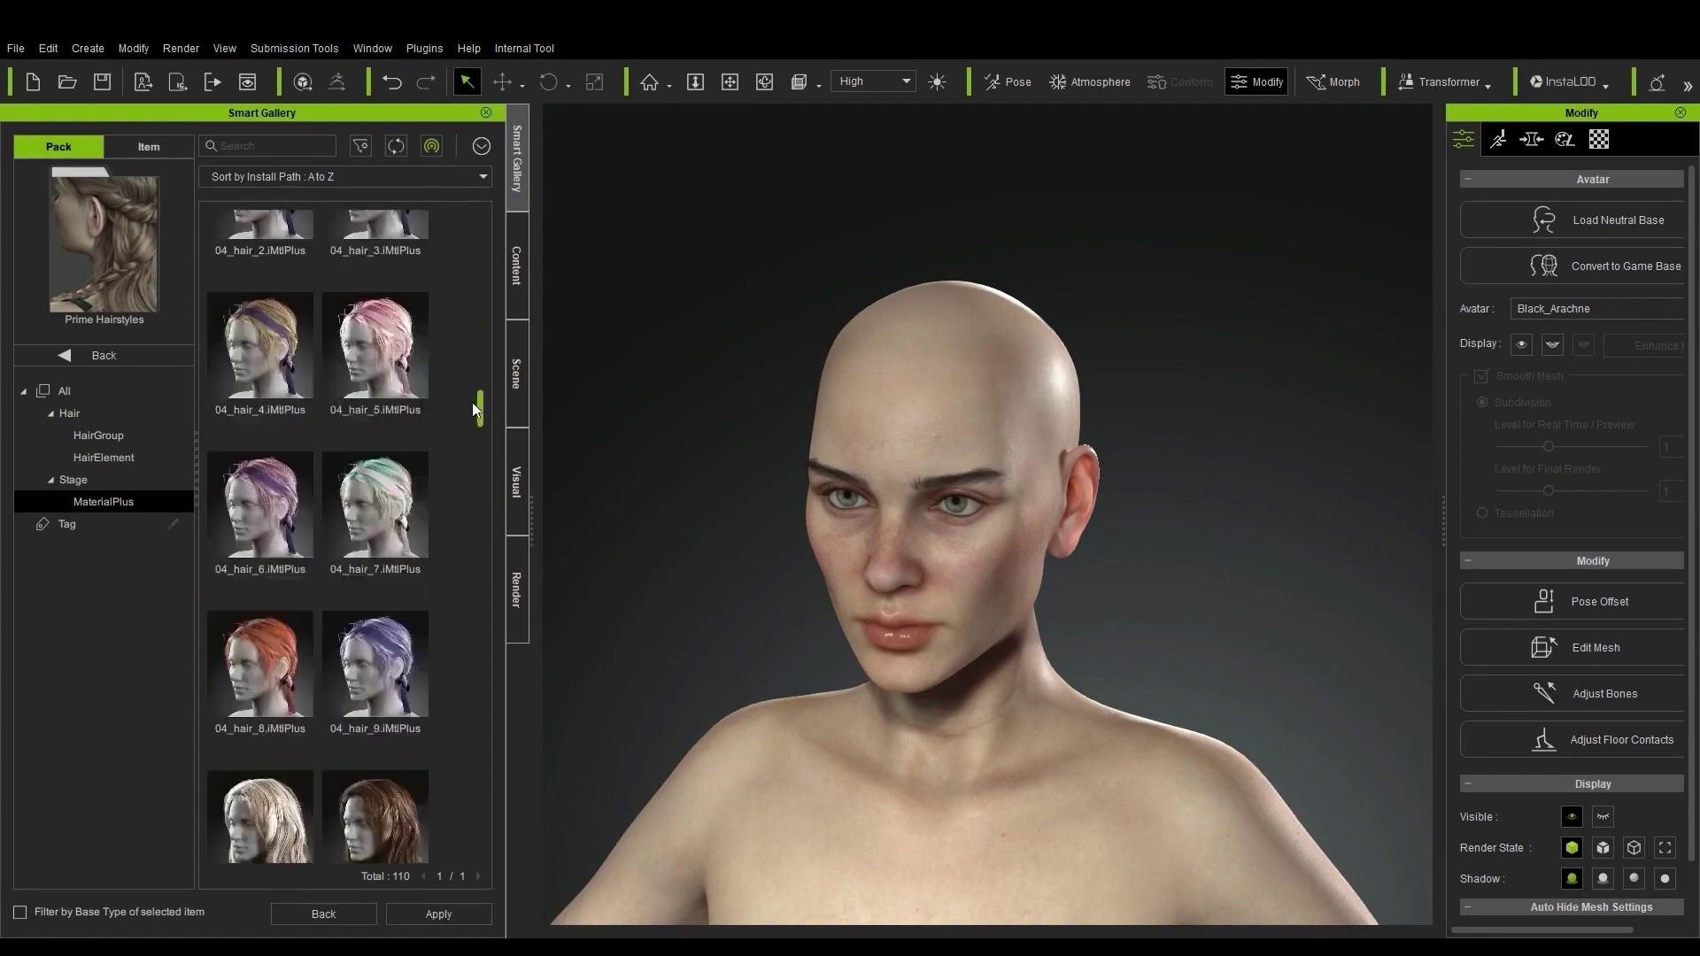
{"action": "left_click_drag", "start_coordinate": [478, 751], "coordinate": [475, 238]}
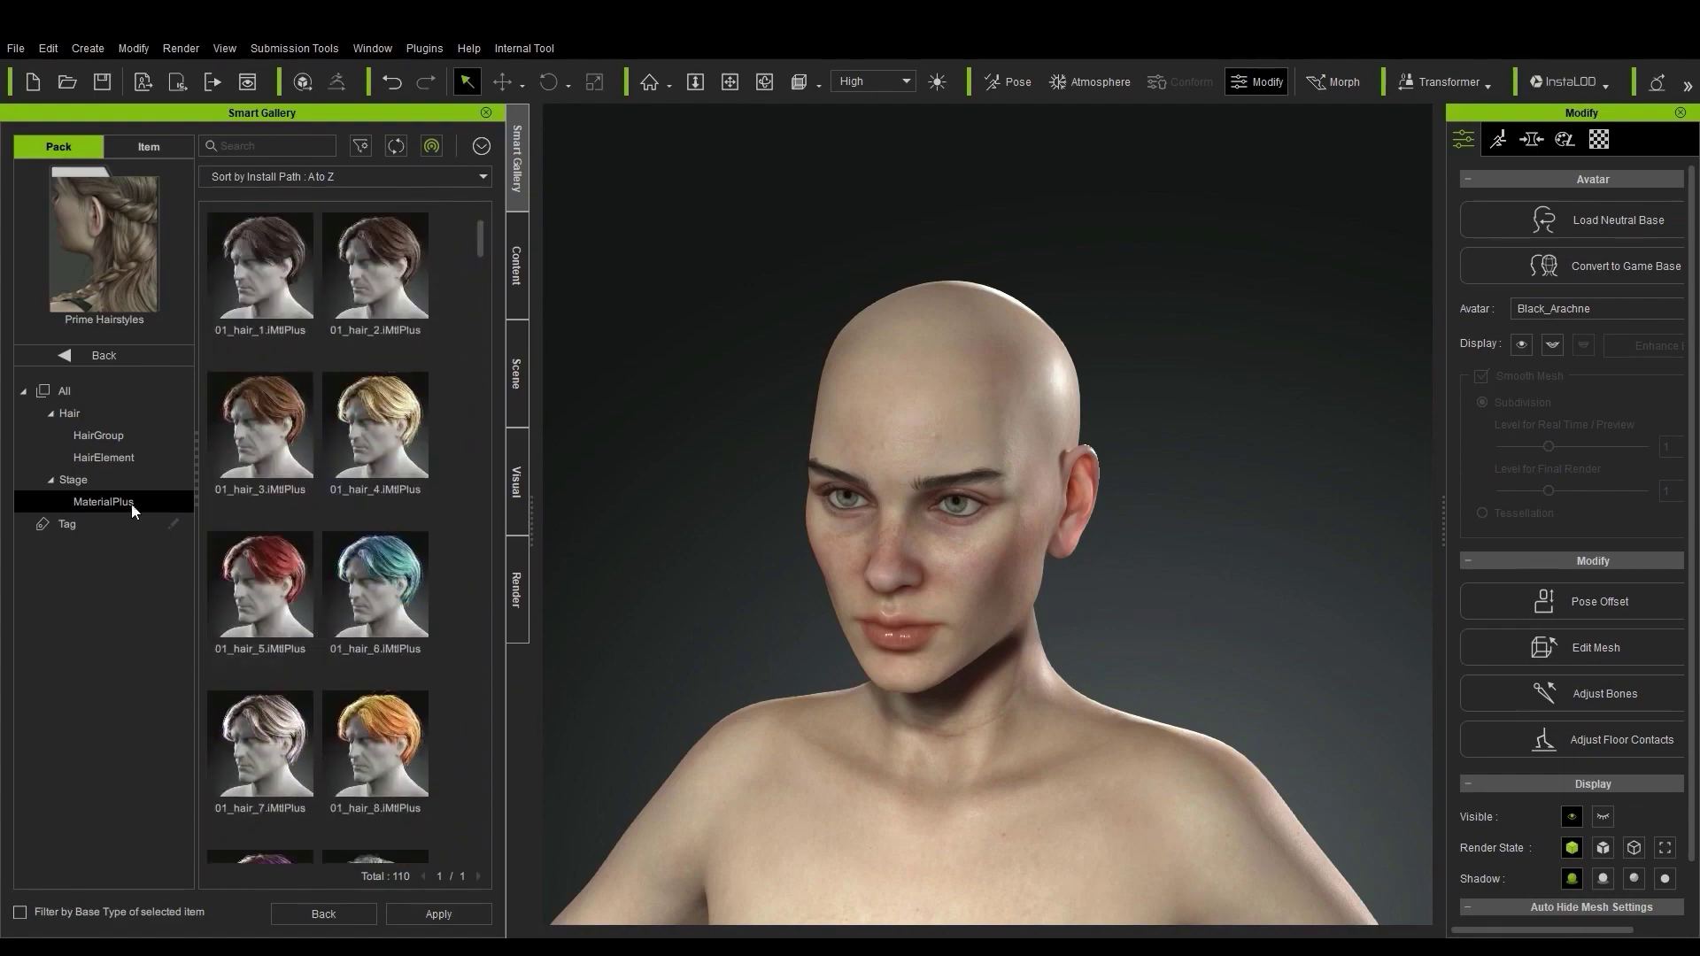
{"action": "left_click", "coordinate": [133, 457]}
{"action": "double_click", "coordinate": [379, 285]}
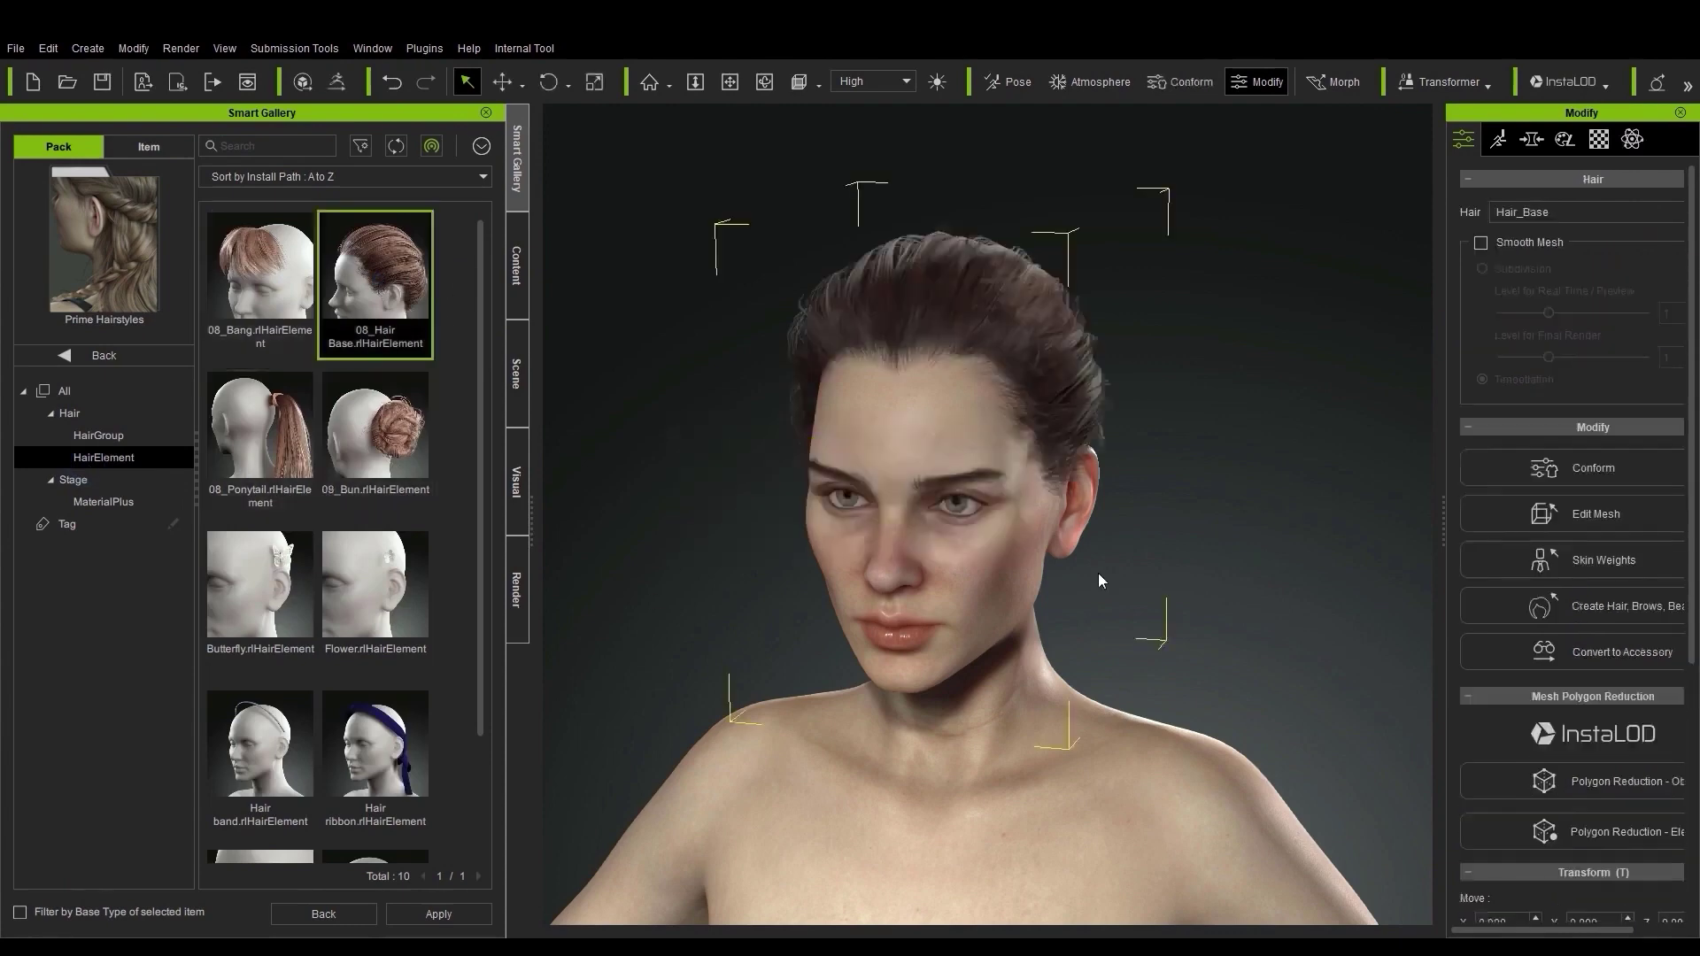
- Add the 09_Bun hair element at the back of the head and replace it with 08_Ponytail
{"action": "right_click_drag", "start_coordinate": [1141, 597], "coordinate": [850, 607]}
{"action": "double_click", "coordinate": [409, 471]}
{"action": "double_click", "coordinate": [261, 425]}
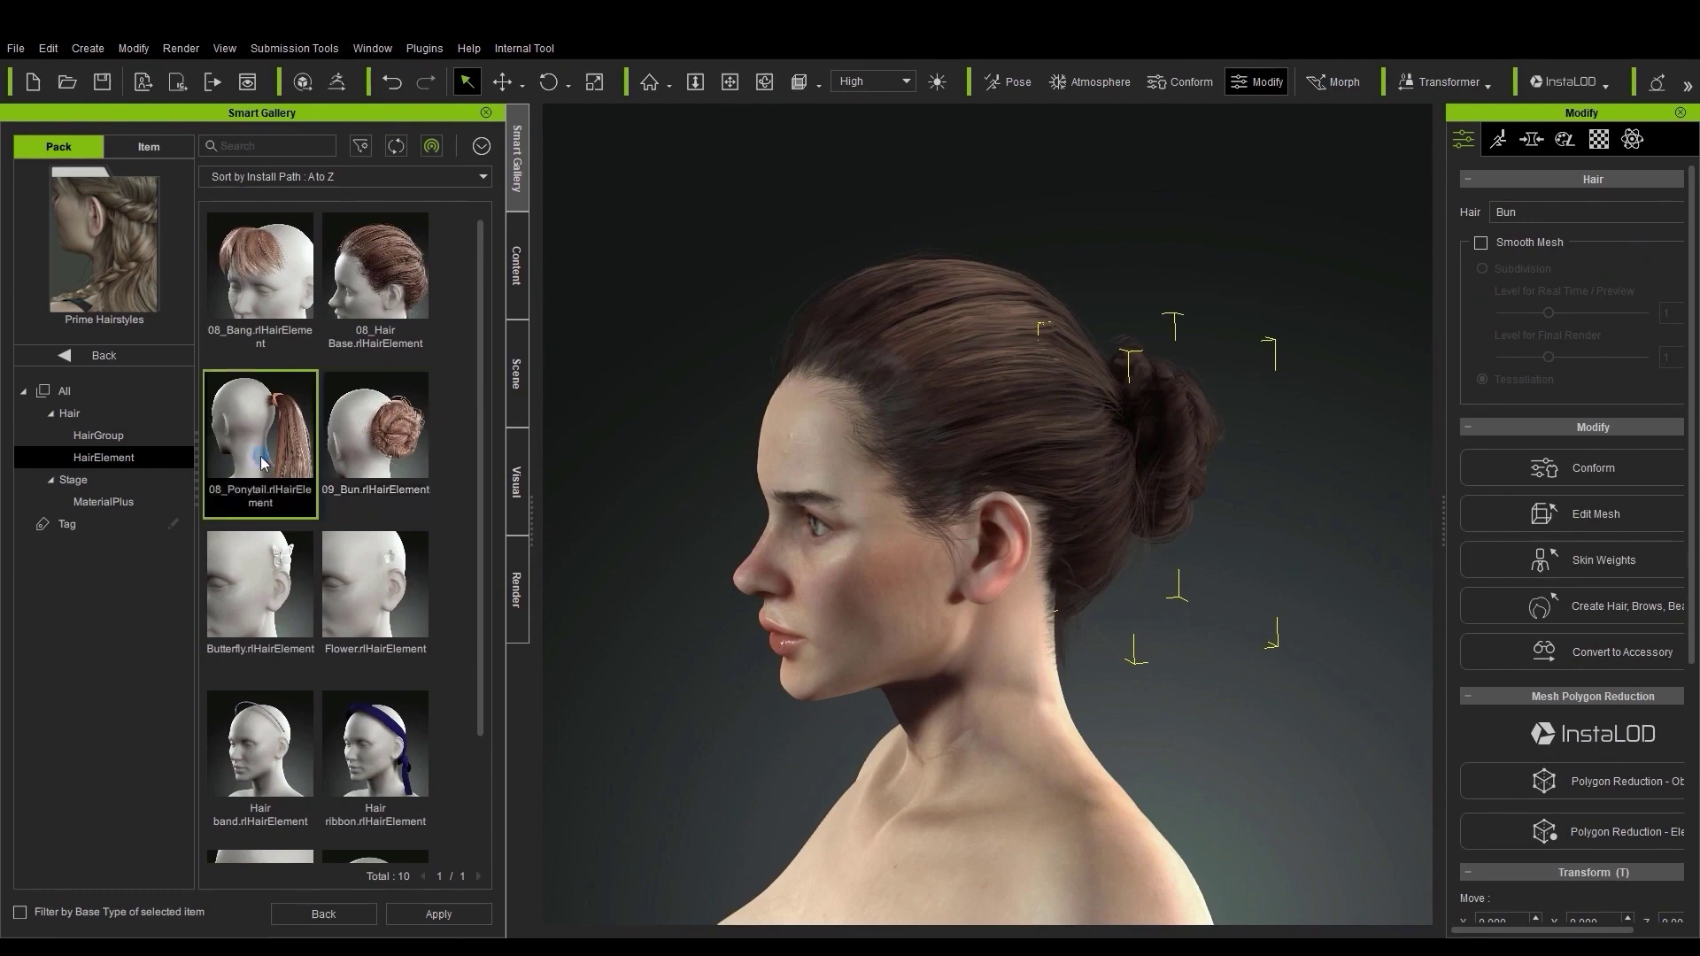
{"action": "left_click", "coordinate": [1146, 530]}
{"action": "right_click_drag", "start_coordinate": [1223, 742], "coordinate": [1018, 629]}
- Add the Hair band and Butterfly accessories to the ponytail hair, and move the Butterfly into place
{"action": "double_click", "coordinate": [261, 744]}
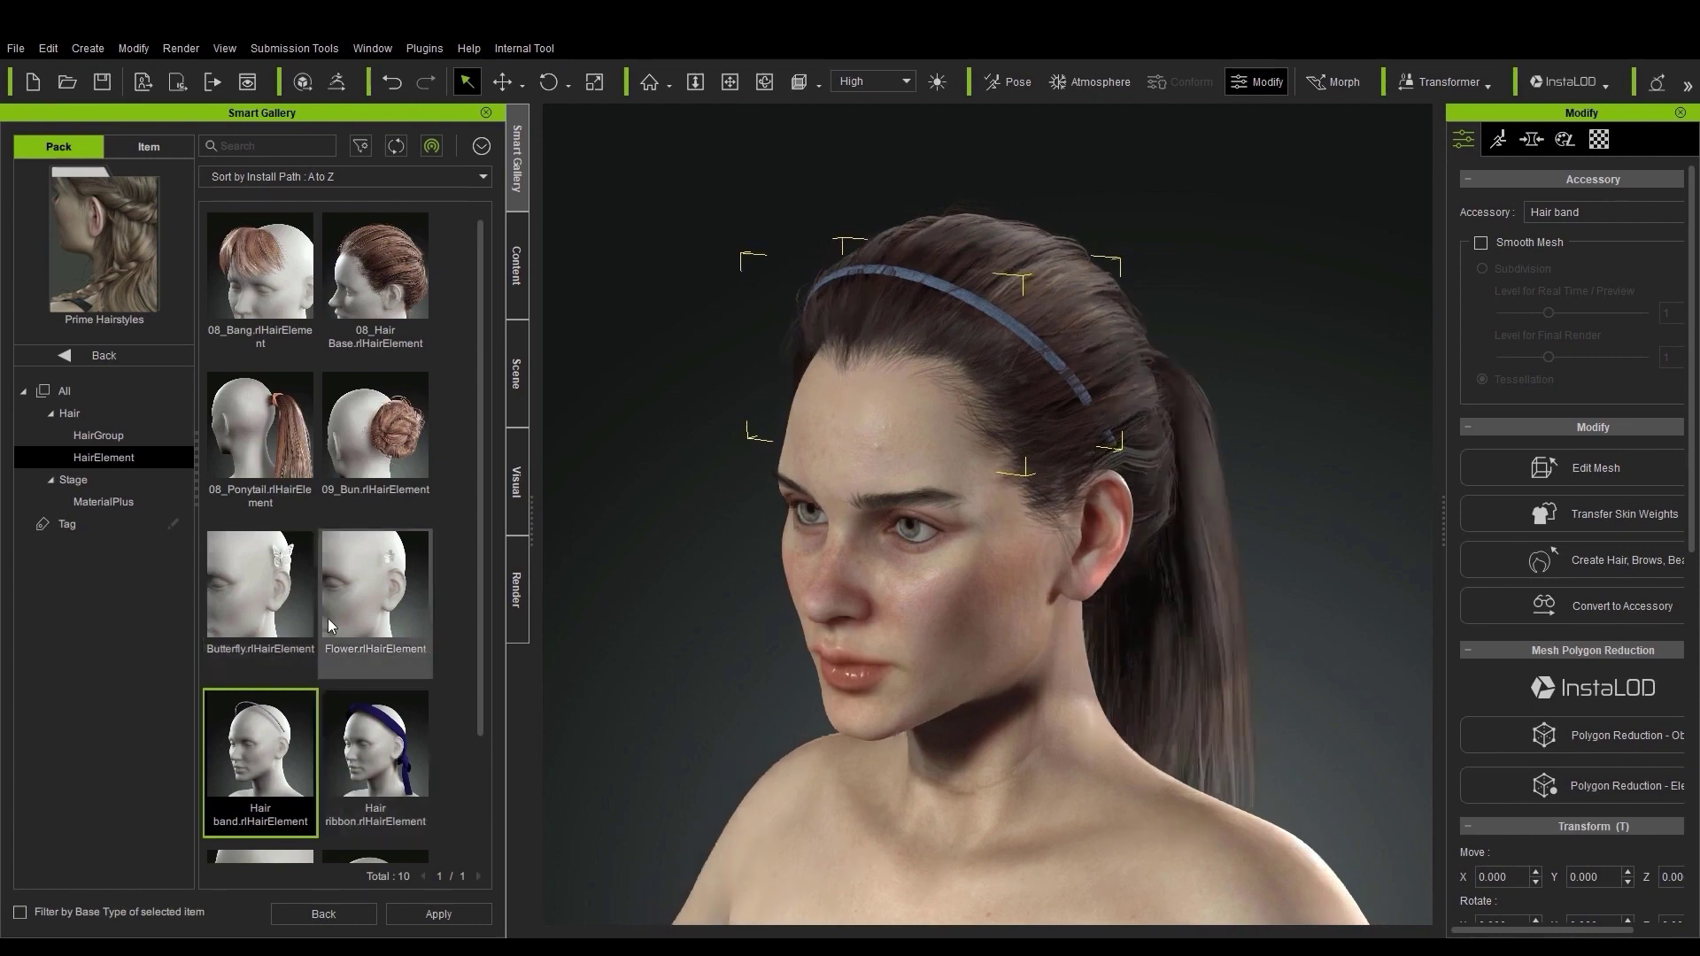
{"action": "double_click", "coordinate": [288, 640]}
{"action": "left_click", "coordinate": [1149, 528]}
{"action": "right_click_drag", "start_coordinate": [1018, 699], "coordinate": [1112, 711]}
{"action": "key", "text": "w"}
{"action": "left_click_drag", "start_coordinate": [1133, 403], "coordinate": [1142, 427]}
{"action": "key", "text": "e"}
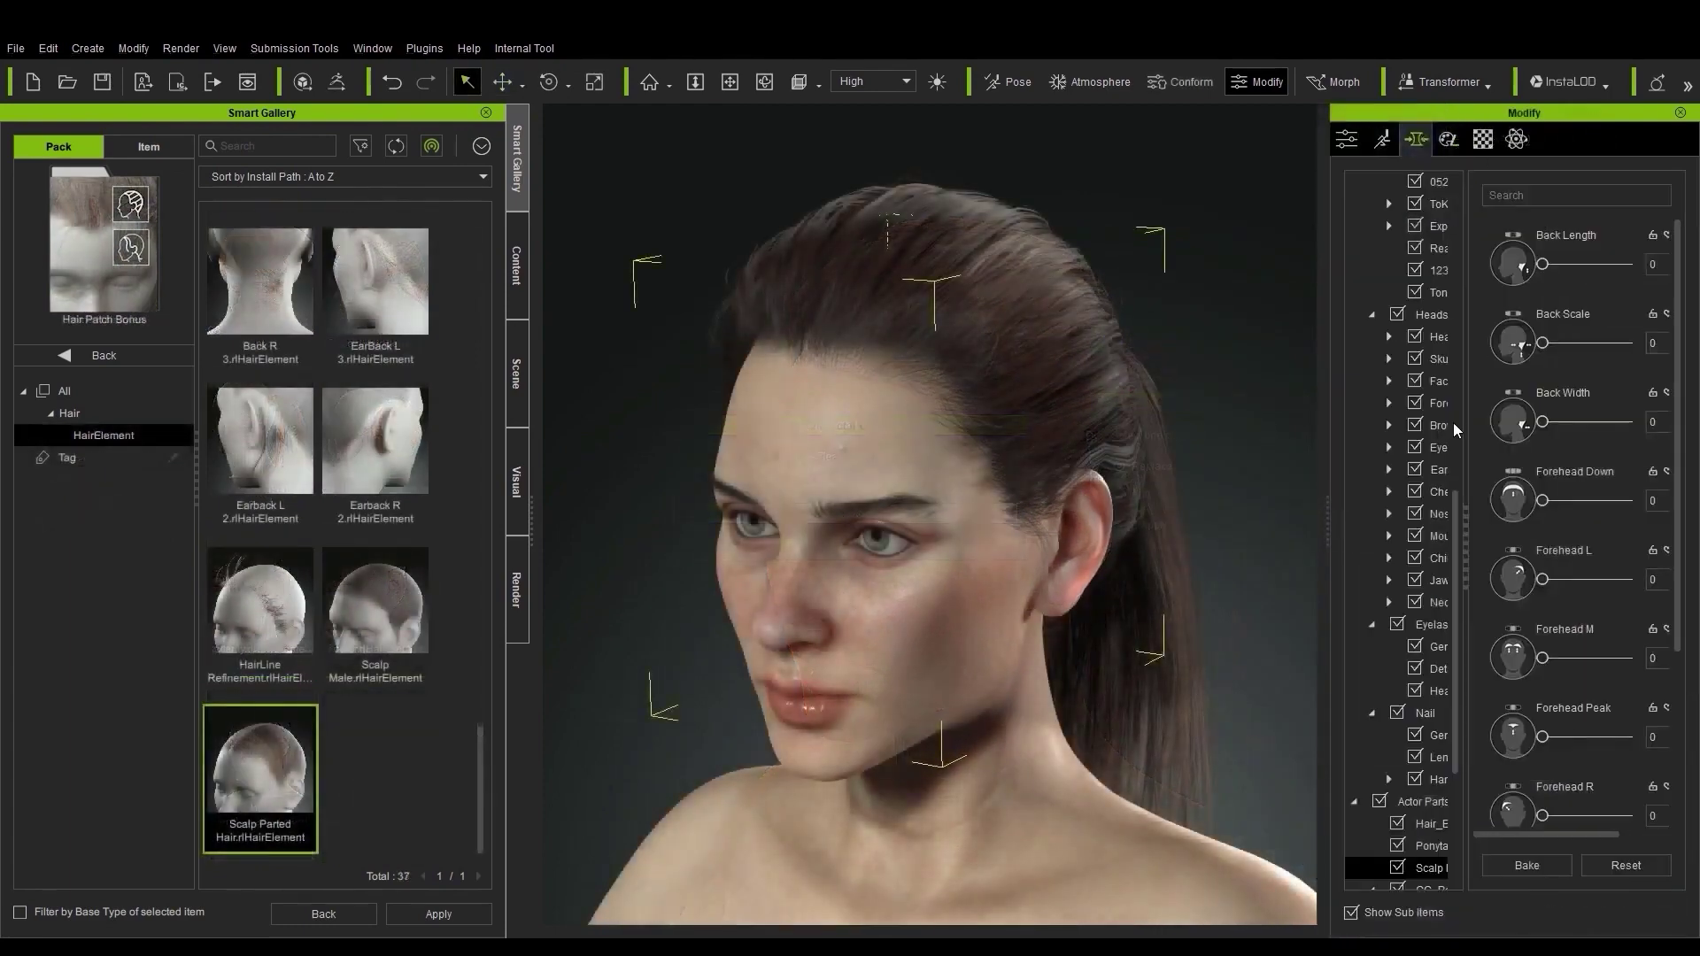
- Set the Forehead Up morph of the Scalp Parted Hair patch to 4
{"action": "left_click_drag", "start_coordinate": [1324, 528], "coordinate": [1298, 532]}
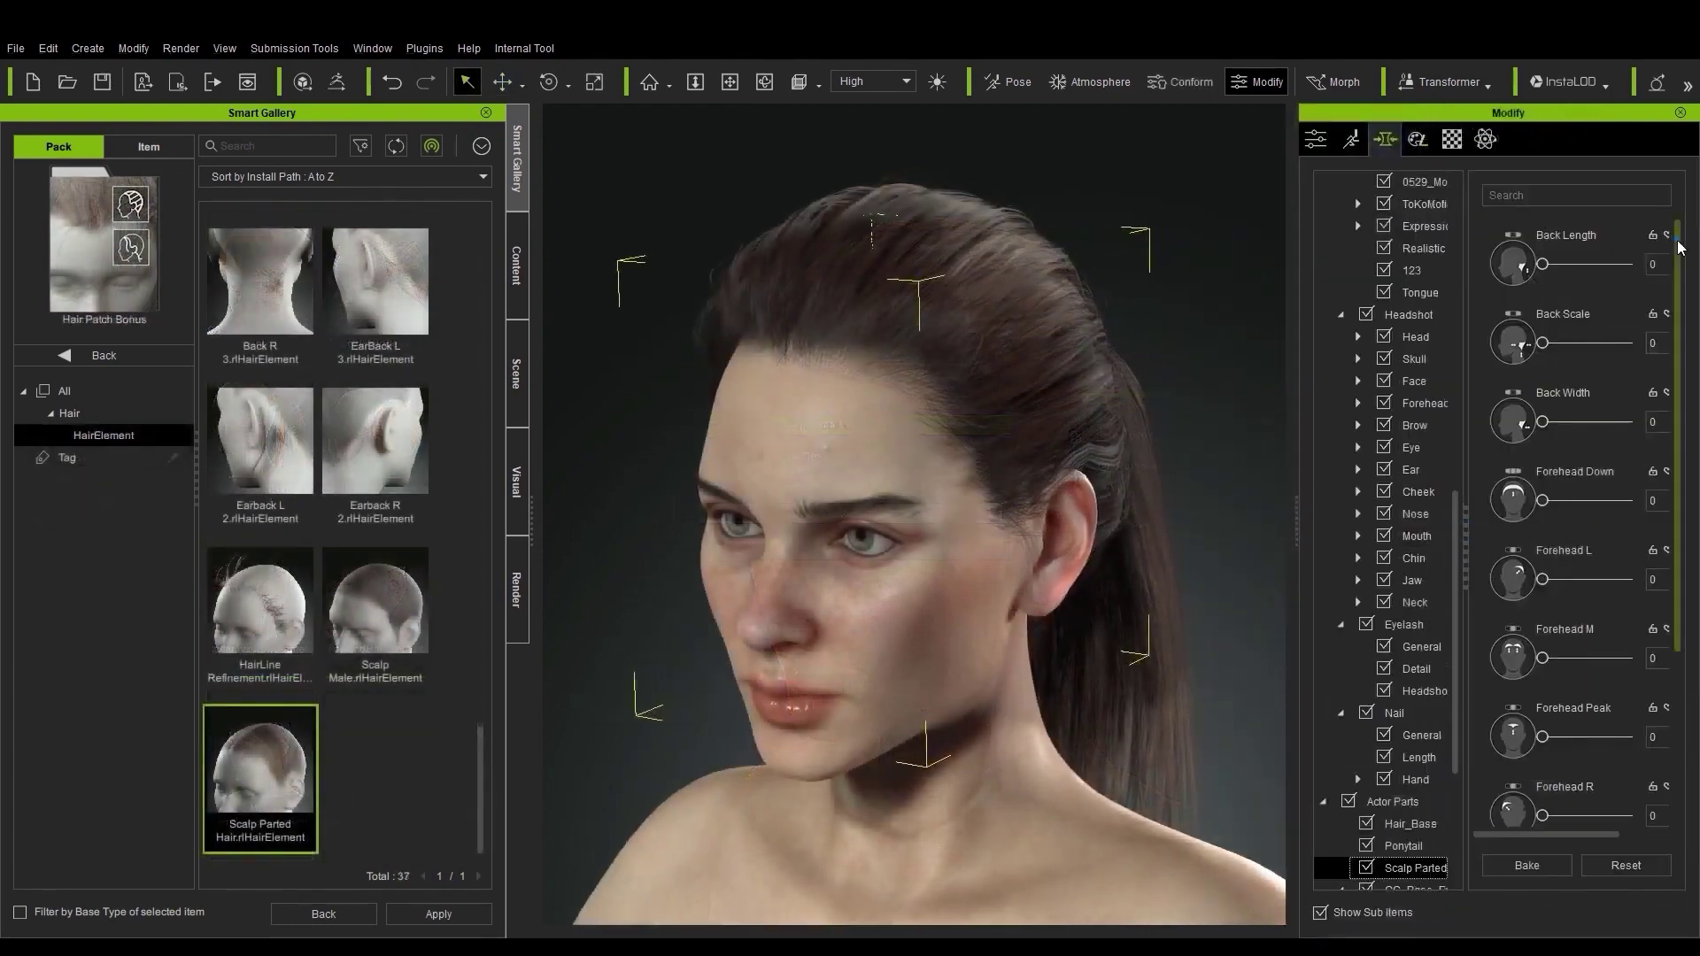
{"action": "scroll", "coordinate": [1587, 630], "scroll_direction": "down", "scroll_amount": 5}
{"action": "left_click_drag", "start_coordinate": [1554, 596], "coordinate": [1551, 599]}
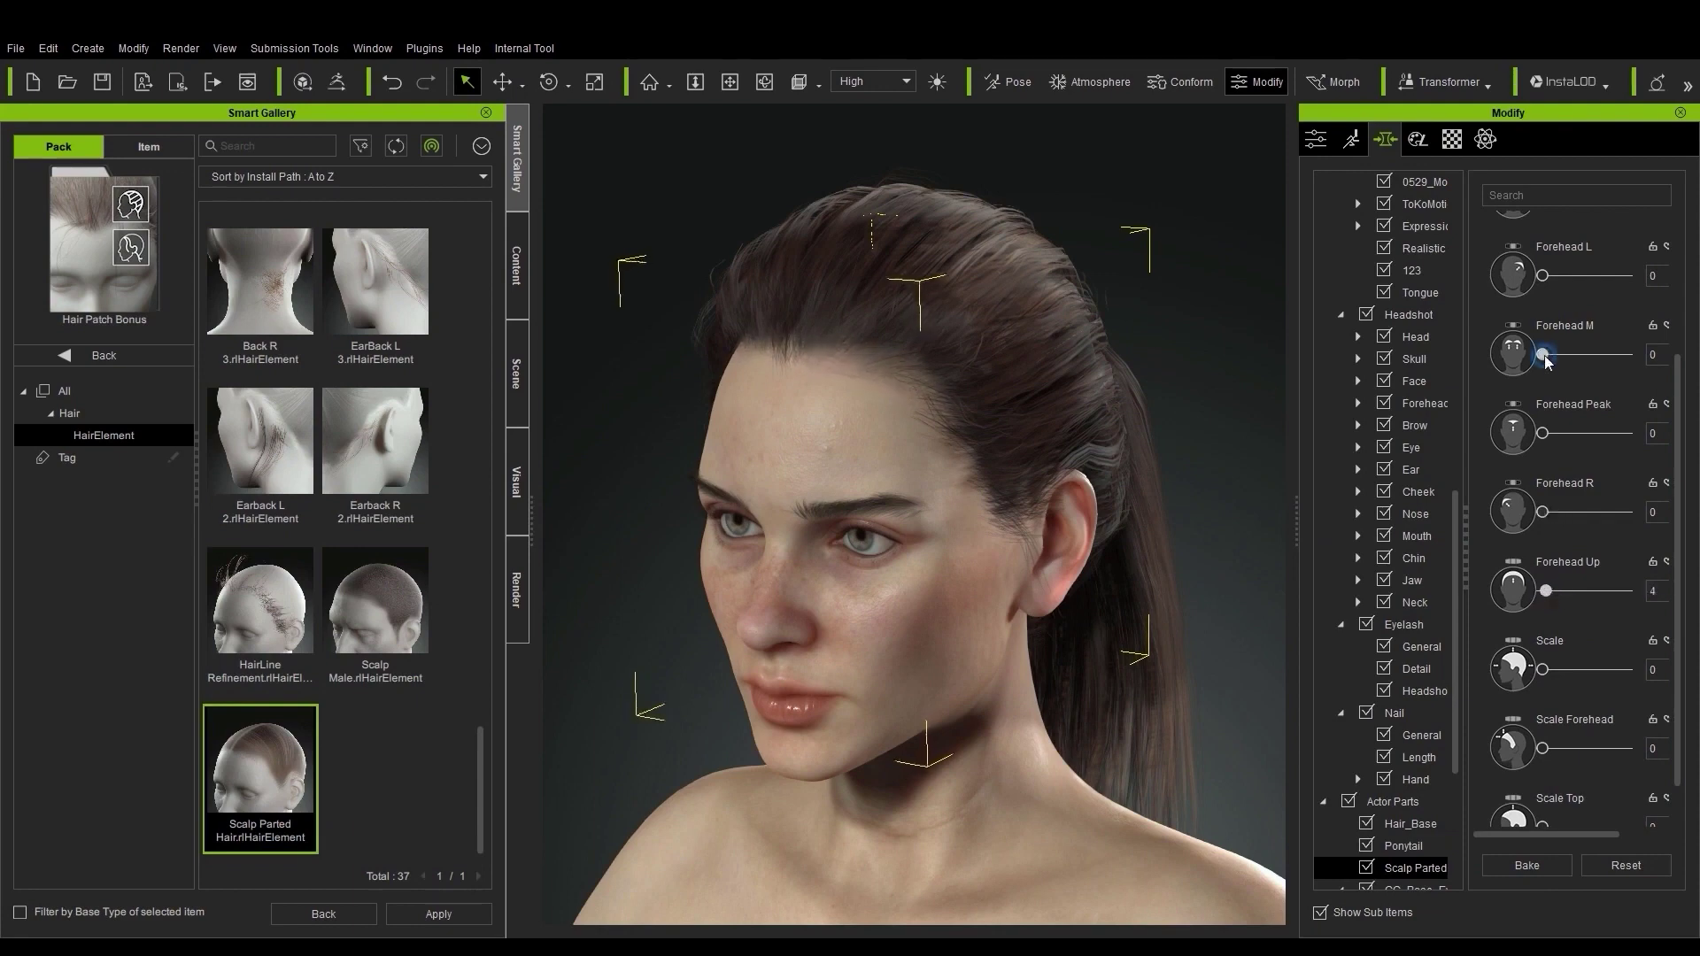
{"action": "key", "text": "w"}
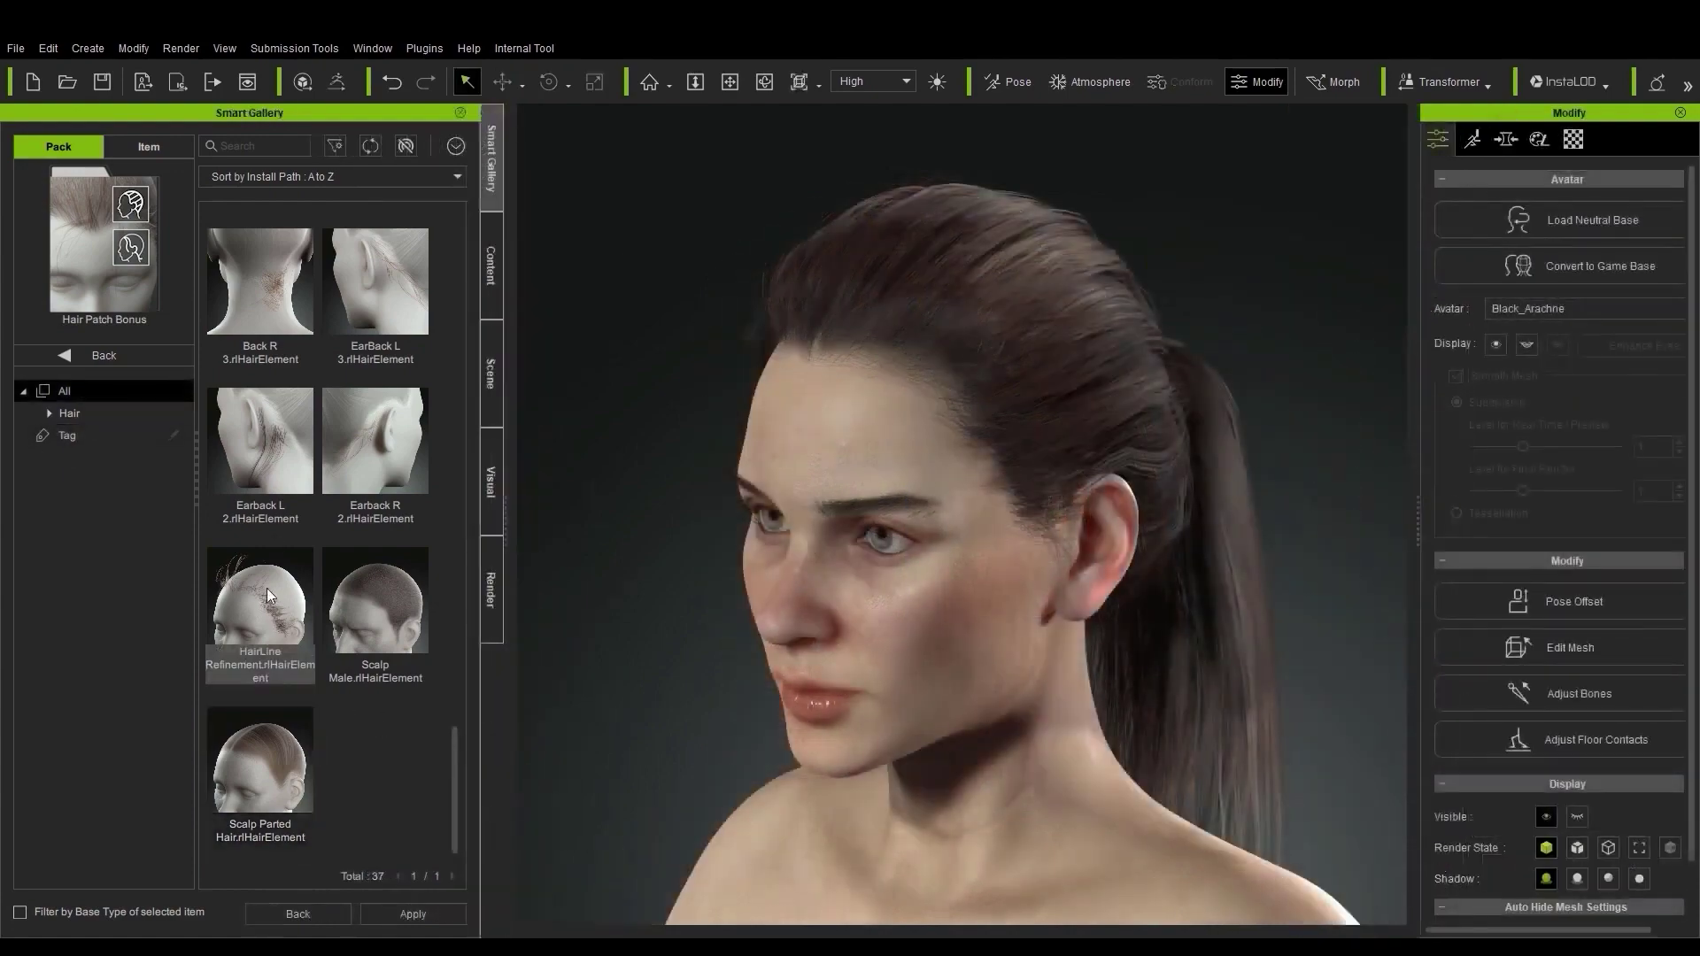
- Add the HairLine Refinement patch to the female avatar and shift it slightly along the hairline
{"action": "double_click", "coordinate": [261, 602]}
{"action": "key", "text": "w"}
{"action": "mouse_move", "coordinate": [871, 669]}
{"action": "left_mouse_down"}
{"action": "mouse_move", "coordinate": [811, 682]}
{"action": "mouse_move", "coordinate": [876, 669]}
{"action": "left_mouse_up"}
- Add the Side L 5 hair patch and rotate it to fit the side of the head
{"action": "left_click_drag", "start_coordinate": [458, 761], "coordinate": [443, 508]}
{"action": "double_click", "coordinate": [282, 508]}
{"action": "left_click", "coordinate": [1119, 493]}
{"action": "left_click", "coordinate": [1154, 524]}
{"action": "right_click_drag", "start_coordinate": [1062, 585], "coordinate": [868, 646]}
{"action": "key", "text": "e"}
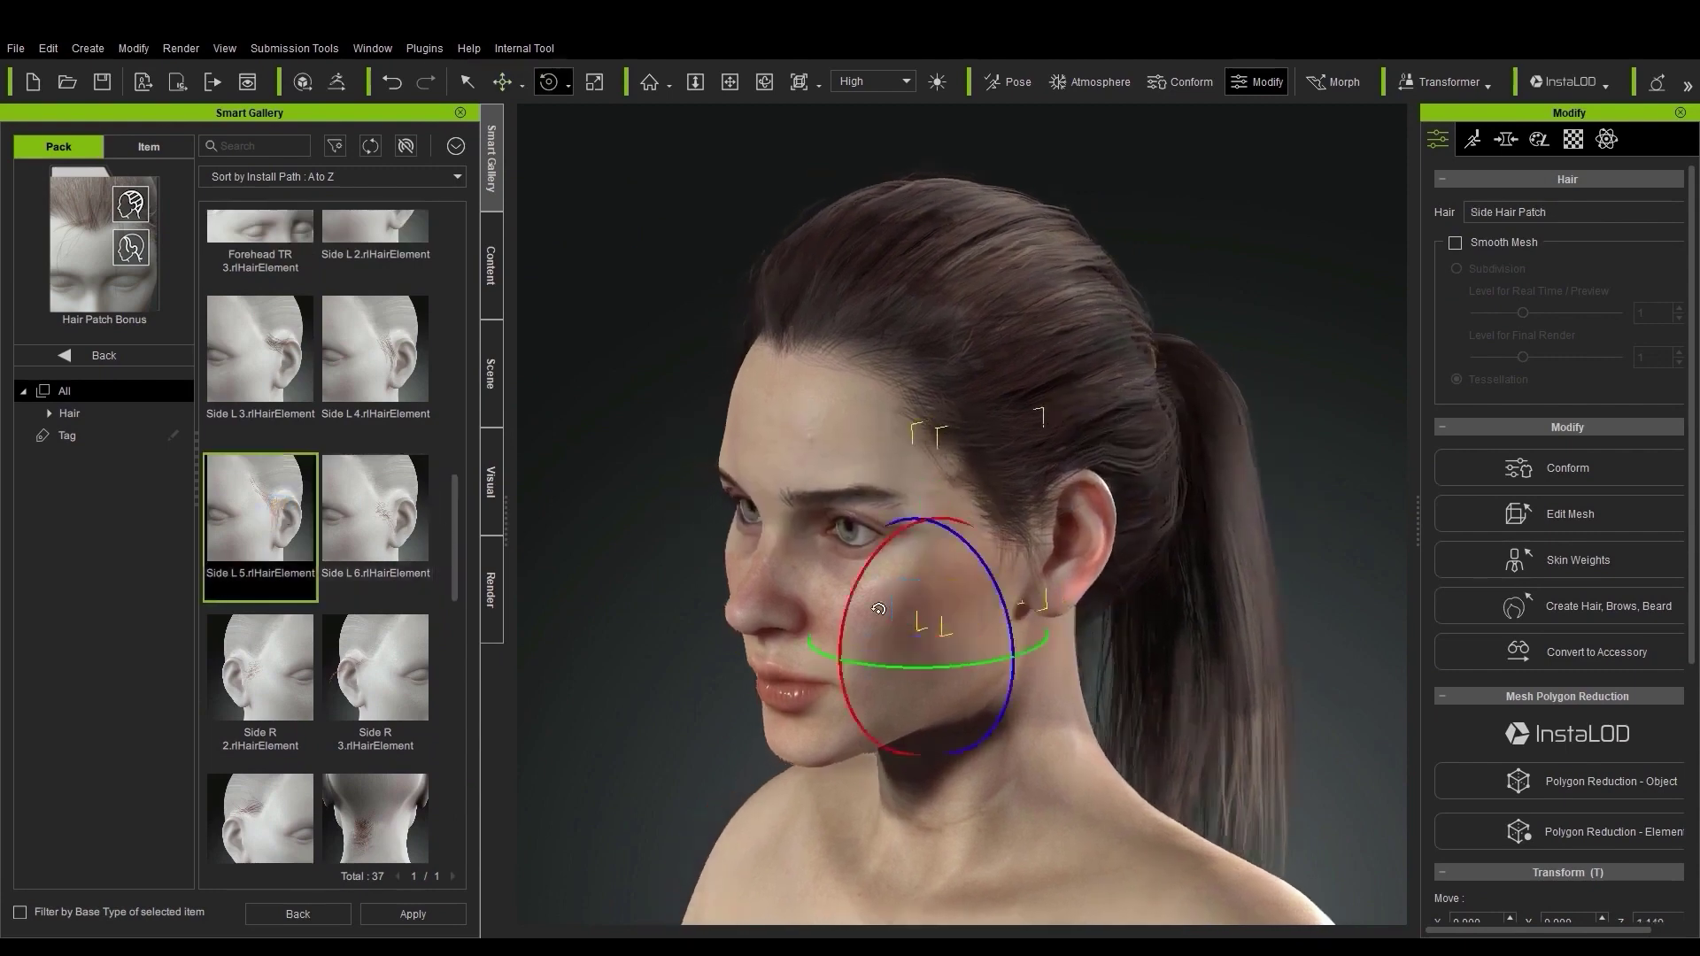
{"action": "left_click_drag", "start_coordinate": [974, 567], "coordinate": [946, 531]}
{"action": "key", "text": "w"}
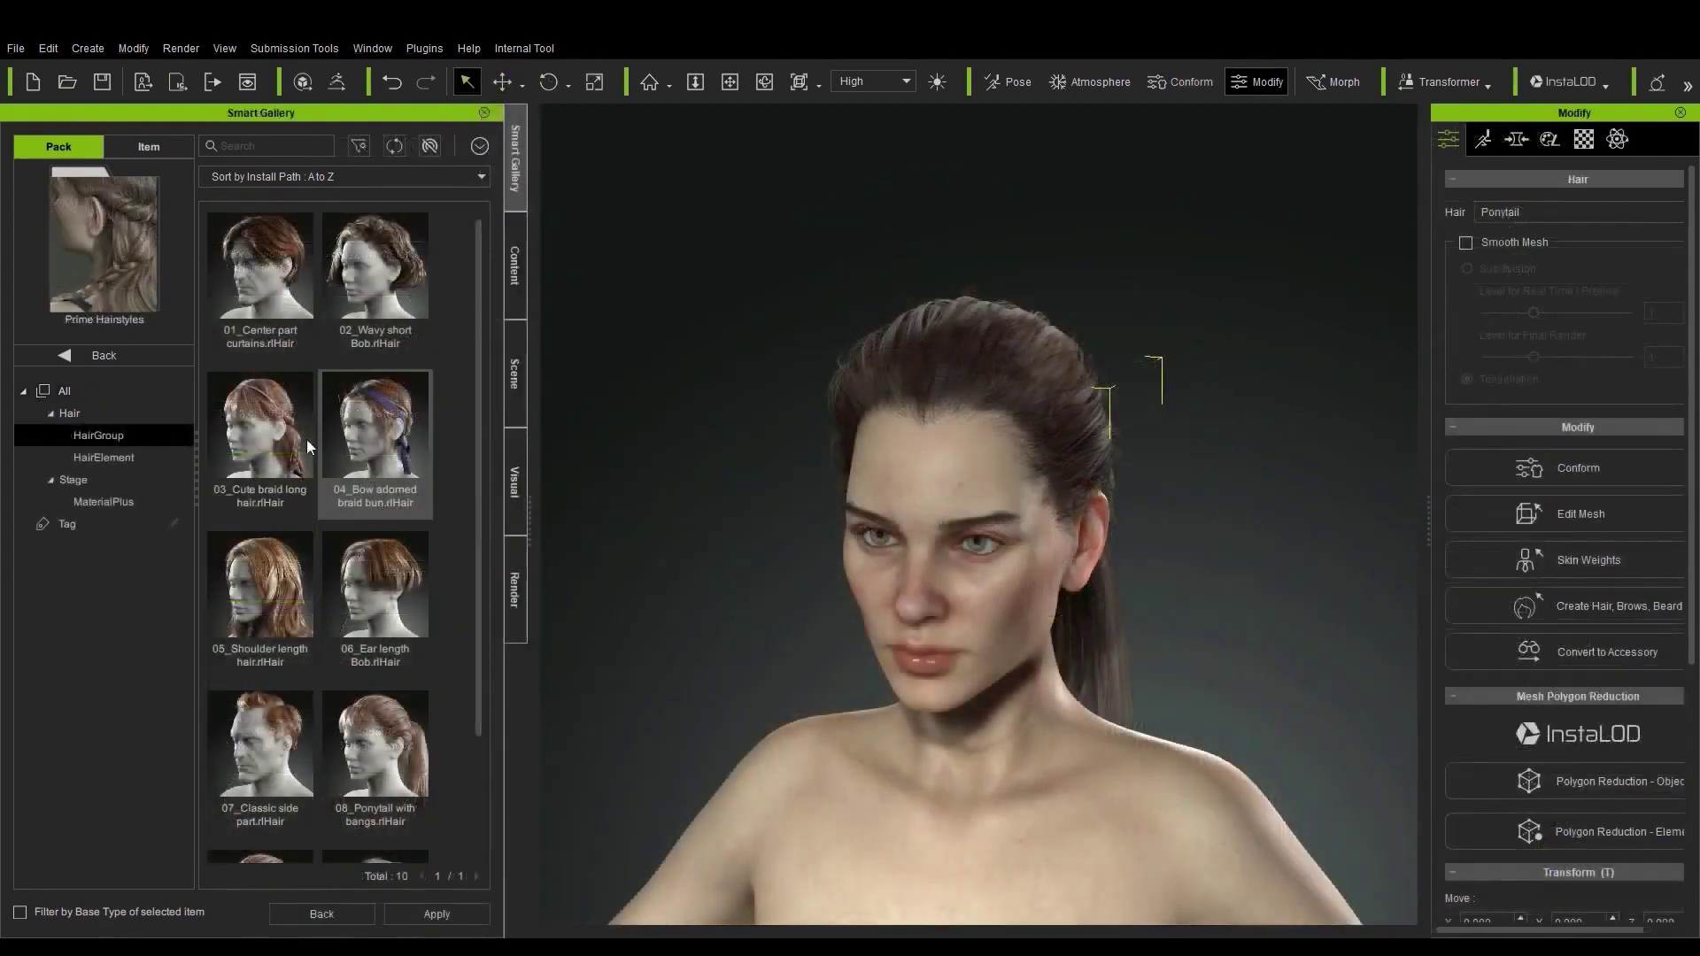
- Try the Cute braid long hair, Bow adorned braid bun and Ear length Bob groups, and finish with Wavy short Bob
{"action": "double_click", "coordinate": [309, 447]}
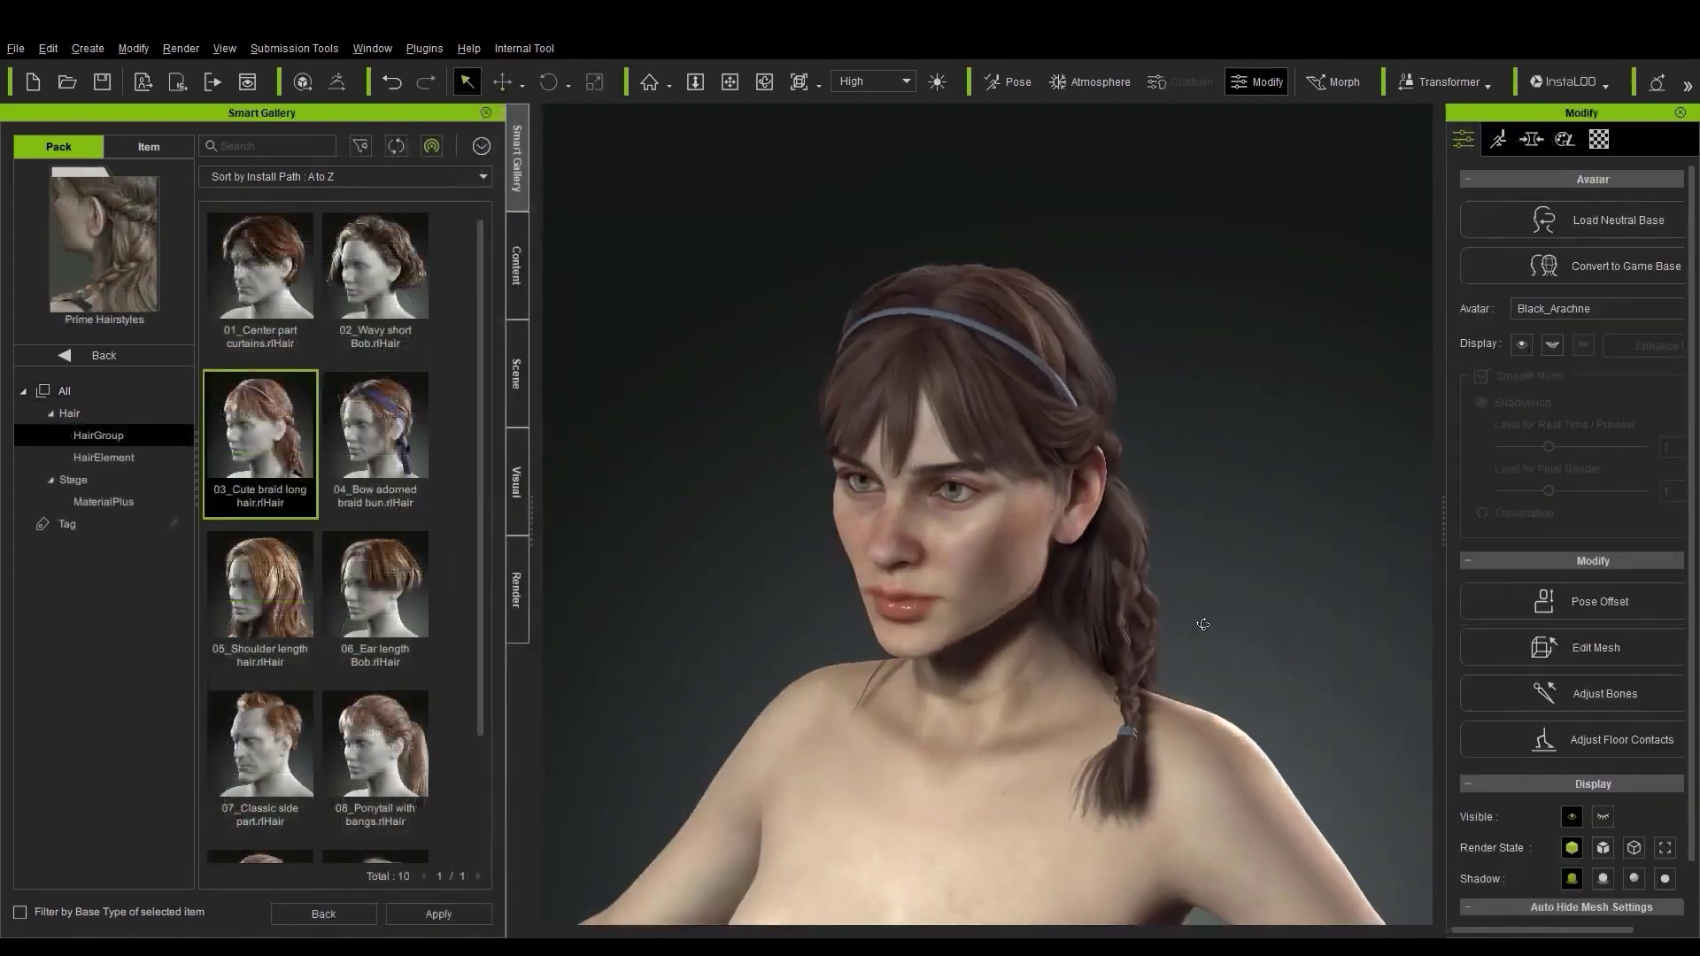
{"action": "double_click", "coordinate": [375, 425]}
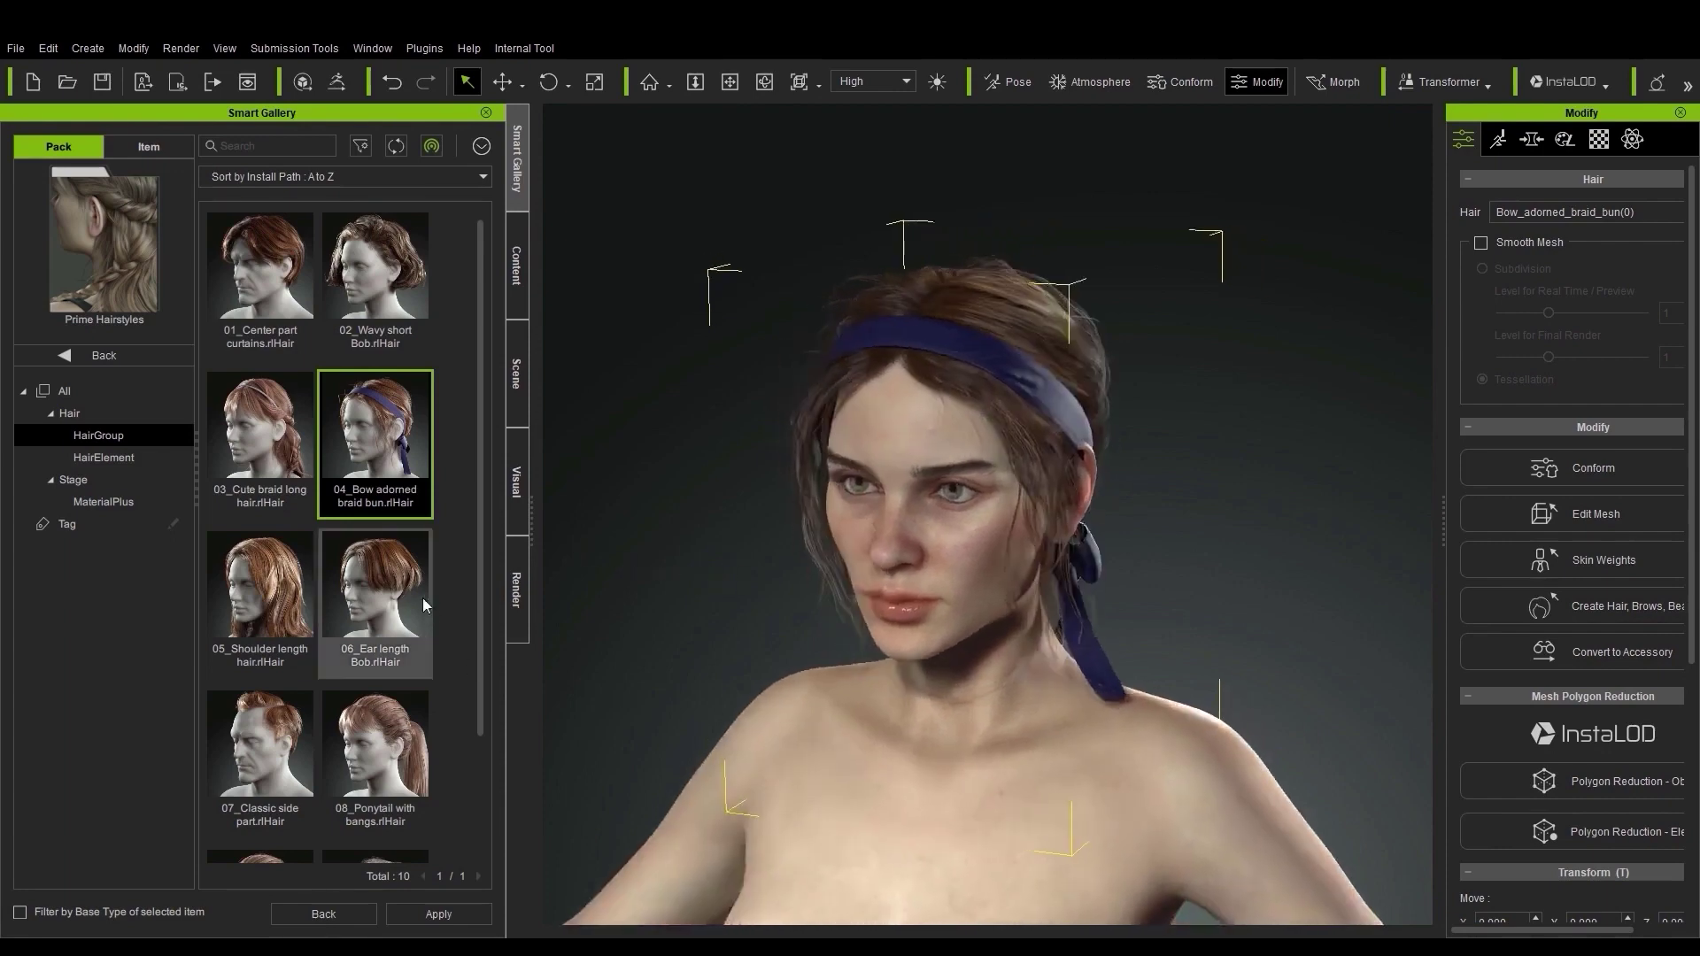
{"action": "double_click", "coordinate": [422, 602]}
{"action": "right_click_drag", "start_coordinate": [626, 654], "coordinate": [660, 675]}
{"action": "double_click", "coordinate": [368, 292]}
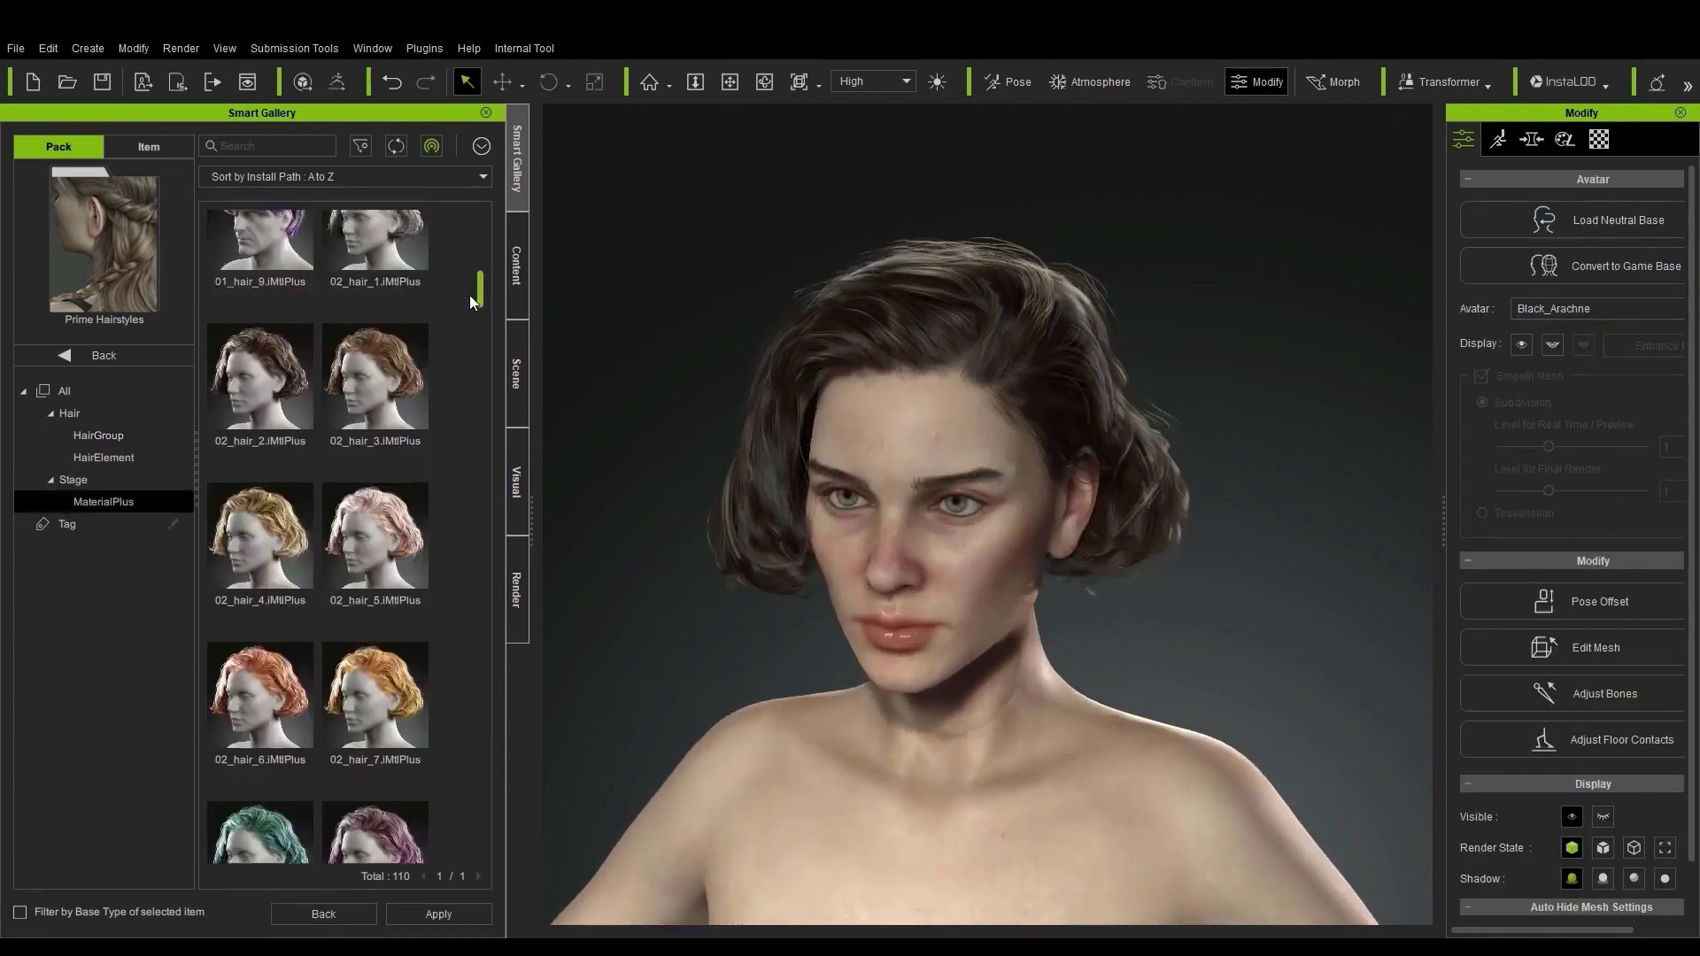
- Recolour the Wavy short Bob with four different MaterialPlus hair presets, one after another
{"action": "scroll", "coordinate": [372, 355], "scroll_direction": "up", "scroll_amount": 1}
{"action": "left_click_drag", "start_coordinate": [376, 266], "coordinate": [1180, 459]}
{"action": "left_click", "coordinate": [1151, 459]}
{"action": "left_click_drag", "start_coordinate": [375, 425], "coordinate": [974, 398]}
{"action": "left_click", "coordinate": [1151, 459]}
{"action": "left_click_drag", "start_coordinate": [376, 585], "coordinate": [968, 399]}
{"action": "left_click", "coordinate": [1151, 460]}
{"action": "left_click_drag", "start_coordinate": [376, 744], "coordinate": [968, 399]}
{"action": "left_click", "coordinate": [1151, 459]}
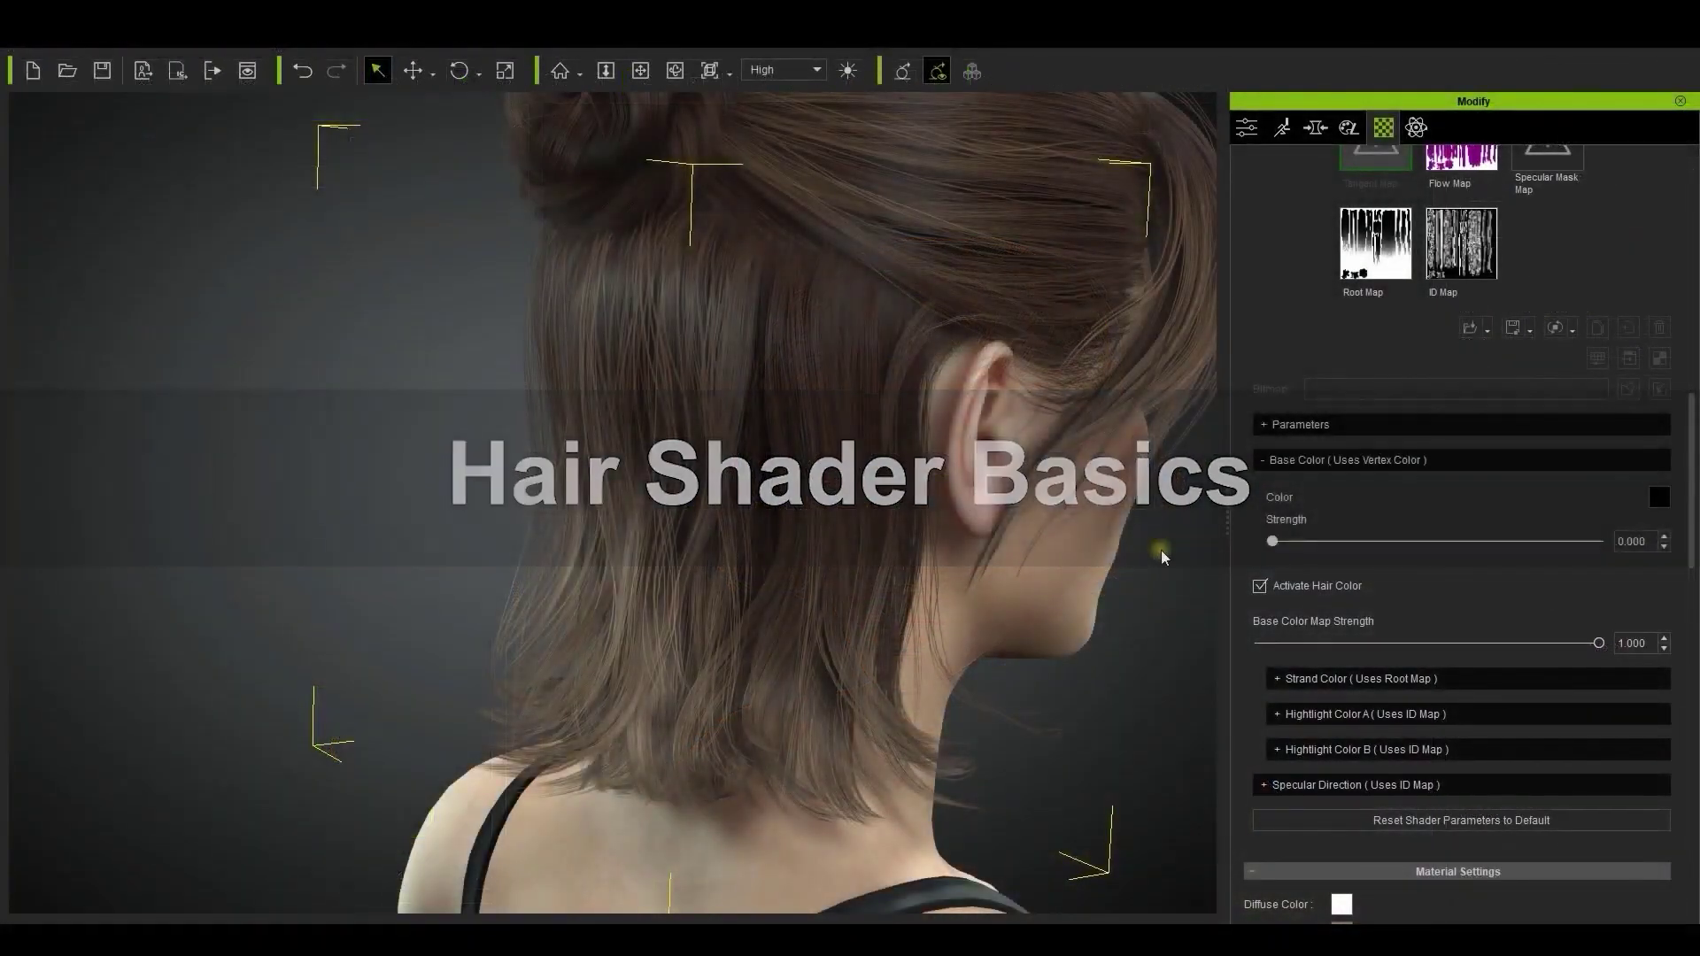
- Raise the hair's Base Color strength to 1.000 and try different vertex colours for it in the colour picker
{"action": "left_click", "coordinate": [1597, 541]}
{"action": "left_click", "coordinate": [1597, 541]}
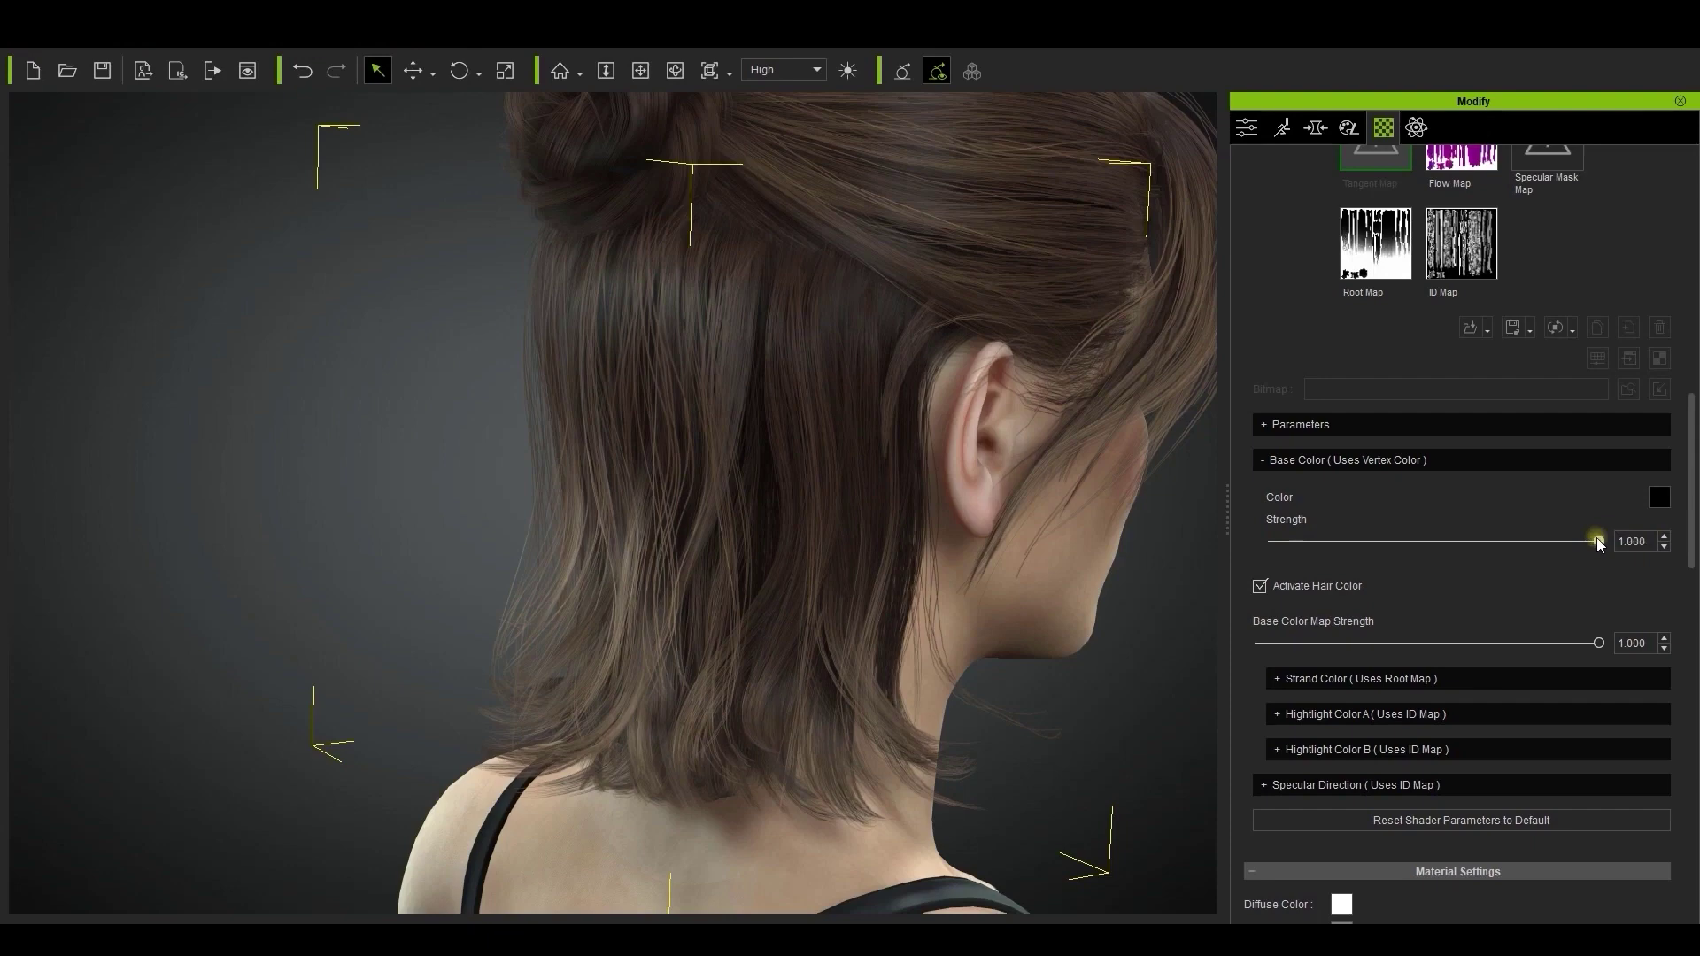
{"action": "left_click", "coordinate": [1659, 497]}
{"action": "left_click_drag", "start_coordinate": [889, 270], "coordinate": [1449, 283]}
{"action": "left_click", "coordinate": [1573, 385]}
{"action": "left_click_drag", "start_coordinate": [1603, 416], "coordinate": [1604, 461]}
{"action": "left_click", "coordinate": [1572, 316]}
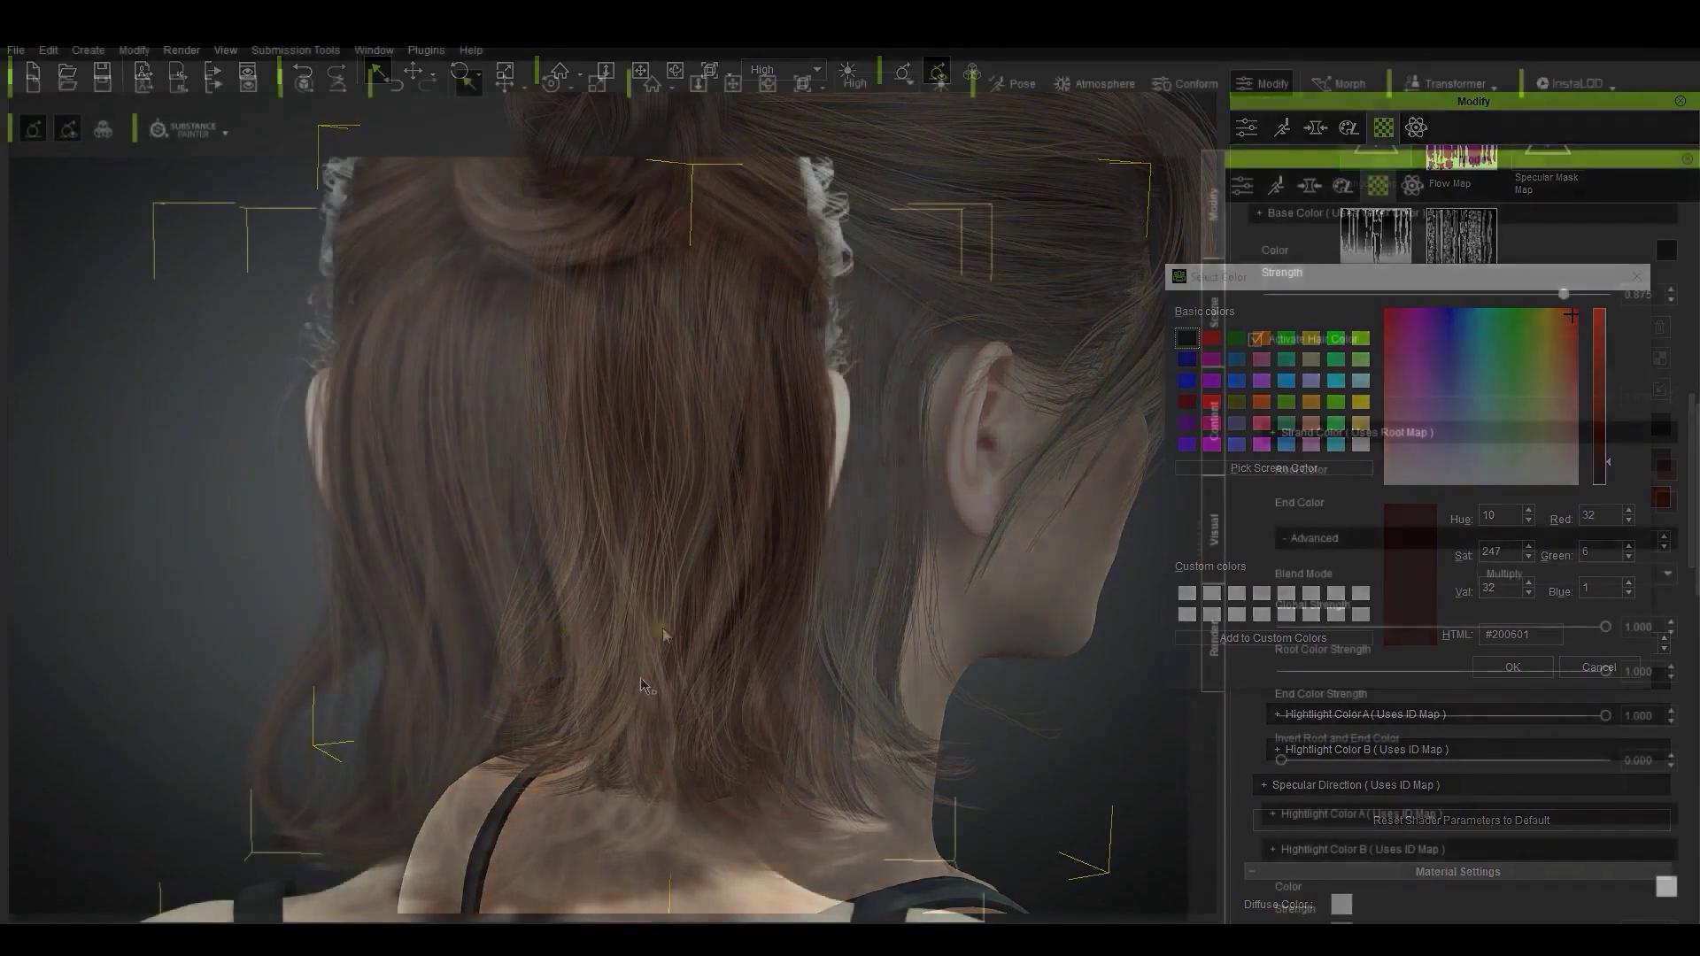
- Set the End Color under Strand Color to a light orange-brown to brighten the hair tips
{"action": "scroll", "coordinate": [1458, 563], "scroll_direction": "up", "scroll_amount": 5}
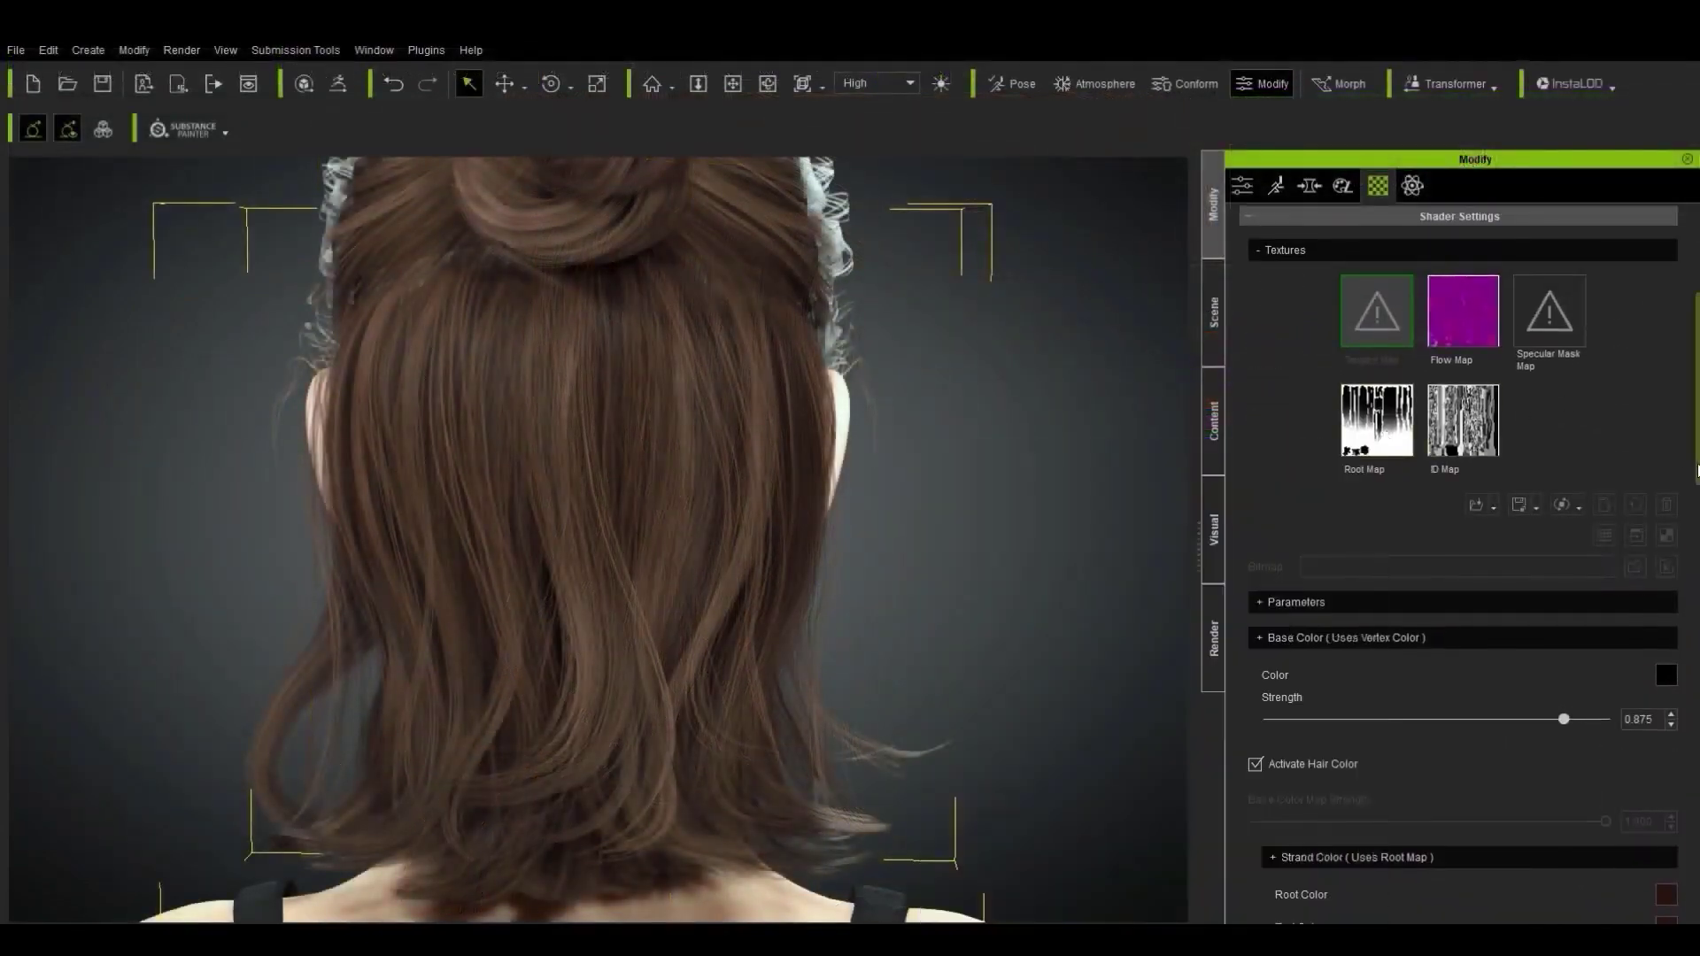
{"action": "scroll", "coordinate": [1388, 440], "scroll_direction": "down", "scroll_amount": 5}
{"action": "left_click", "coordinate": [1666, 692]}
{"action": "left_click_drag", "start_coordinate": [841, 278], "coordinate": [1178, 332]}
{"action": "left_click_drag", "start_coordinate": [1263, 405], "coordinate": [1348, 435]}
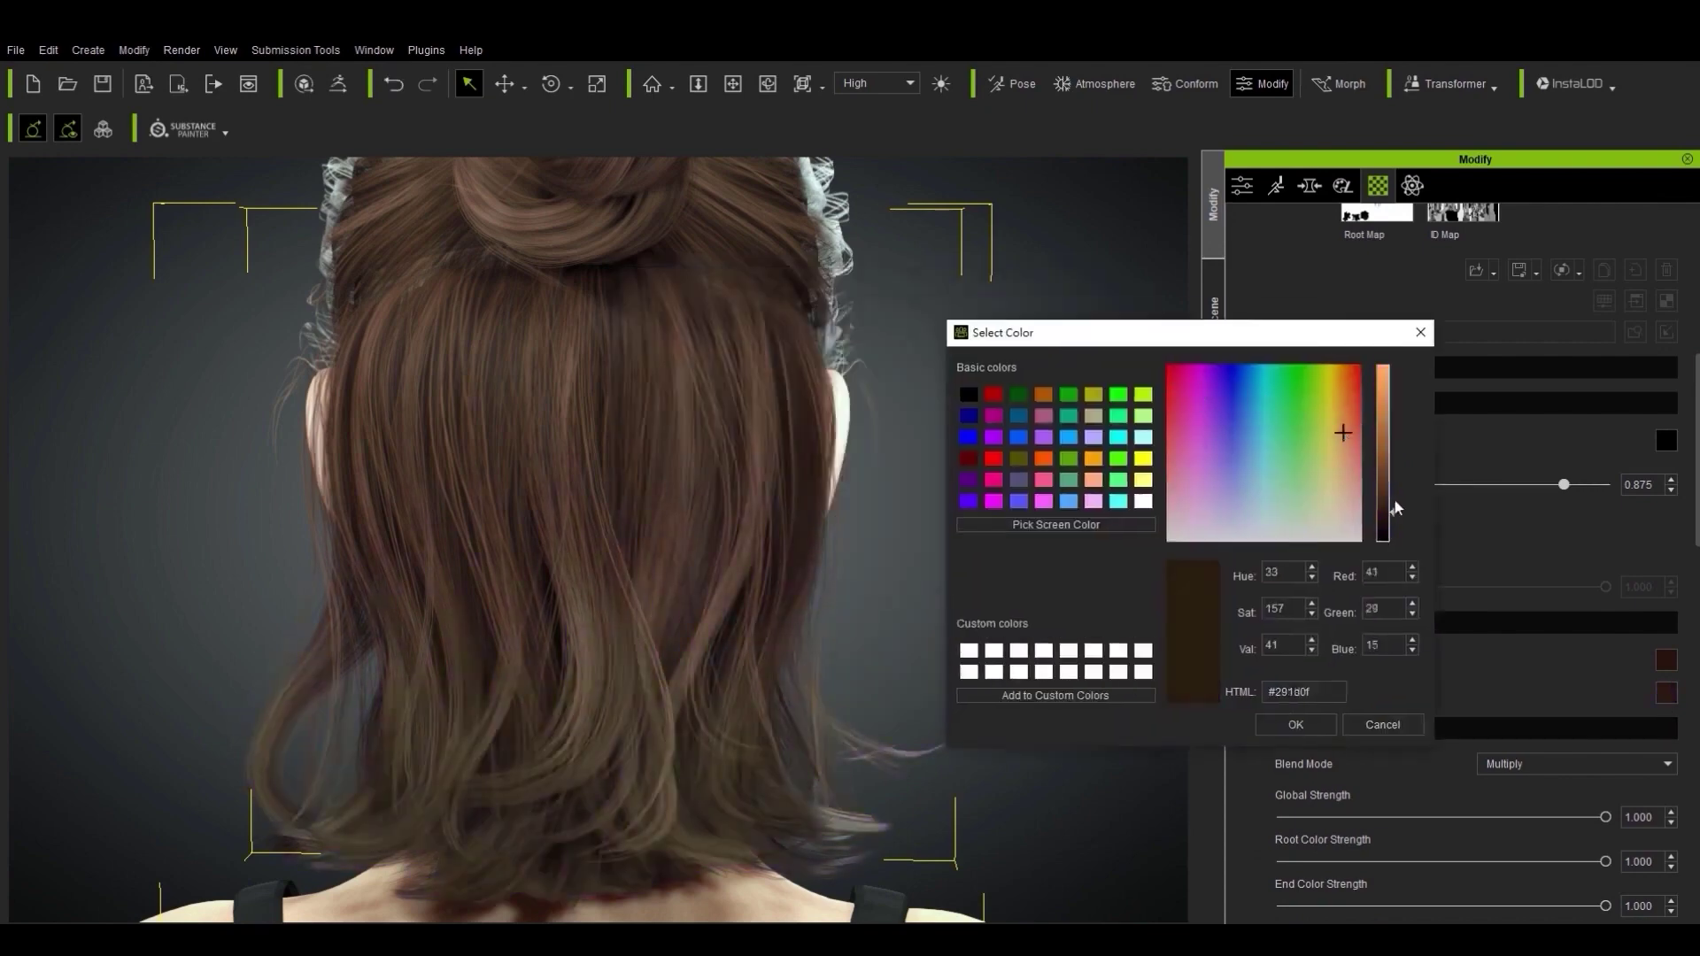
{"action": "left_click_drag", "start_coordinate": [1392, 509], "coordinate": [1392, 456]}
{"action": "left_click", "coordinate": [1349, 435]}
{"action": "left_click", "coordinate": [1294, 725]}
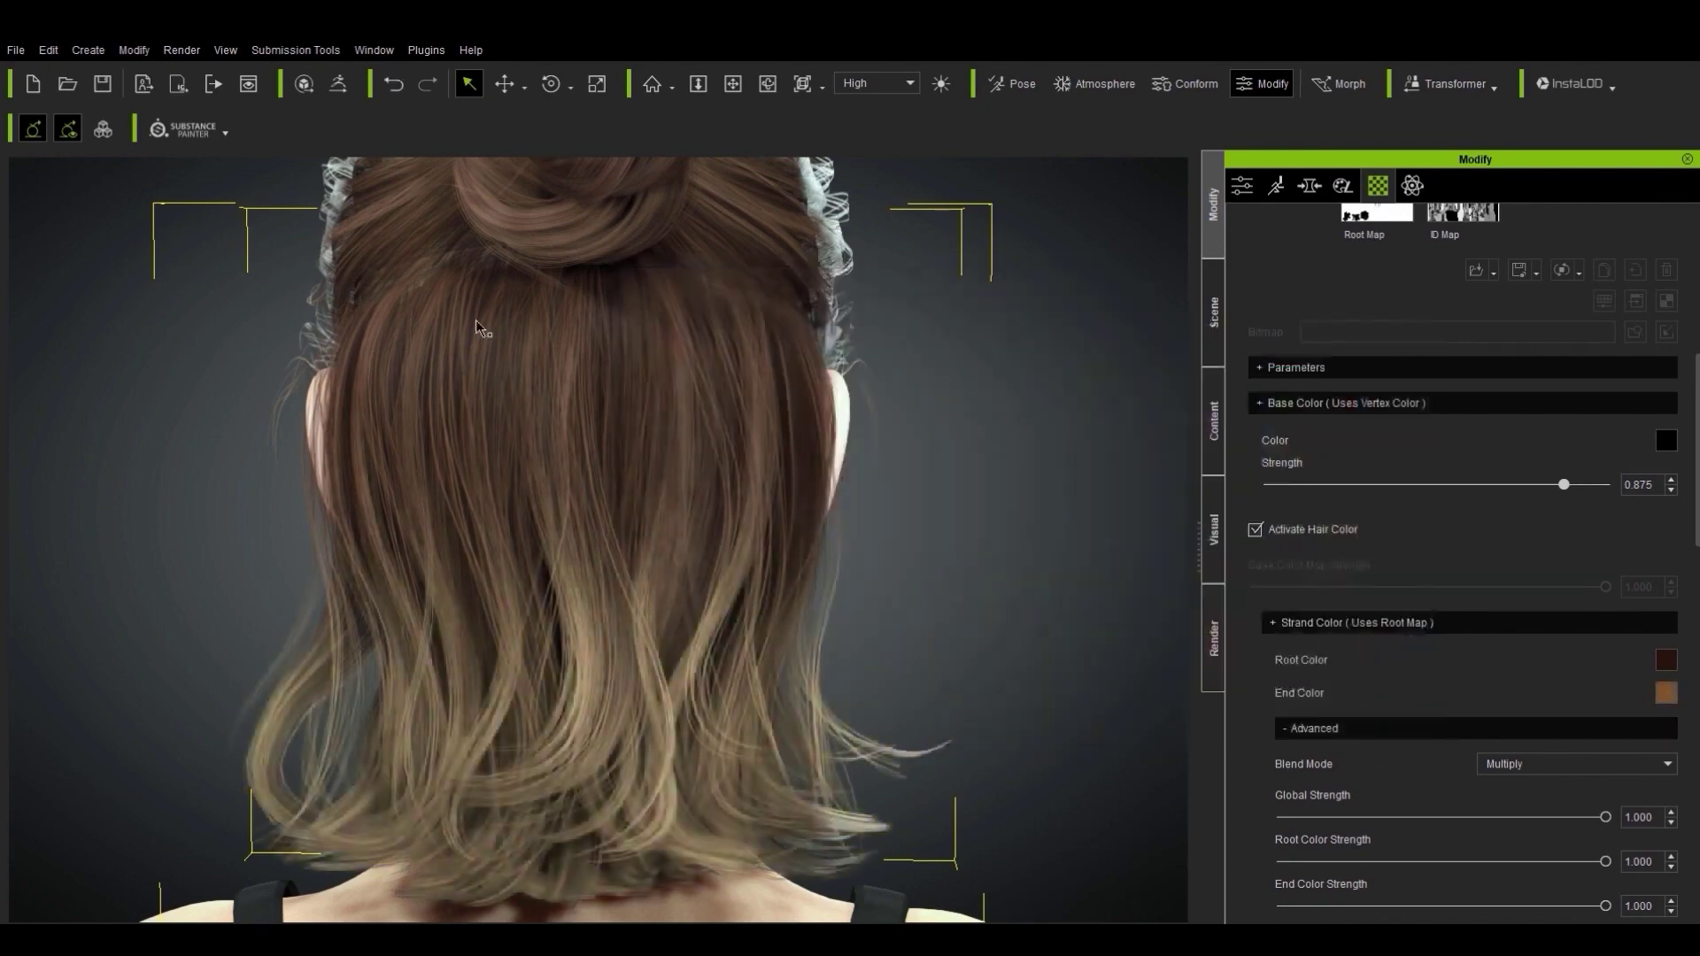
- Set the strand Root Color to a very dark reddish brown, keeping Invert Root and End Color at 0.000
{"action": "mouse_move", "coordinate": [1197, 491]}
{"action": "left_mouse_down"}
{"action": "mouse_move", "coordinate": [1203, 450]}
{"action": "mouse_move", "coordinate": [1198, 490]}
{"action": "left_mouse_up"}
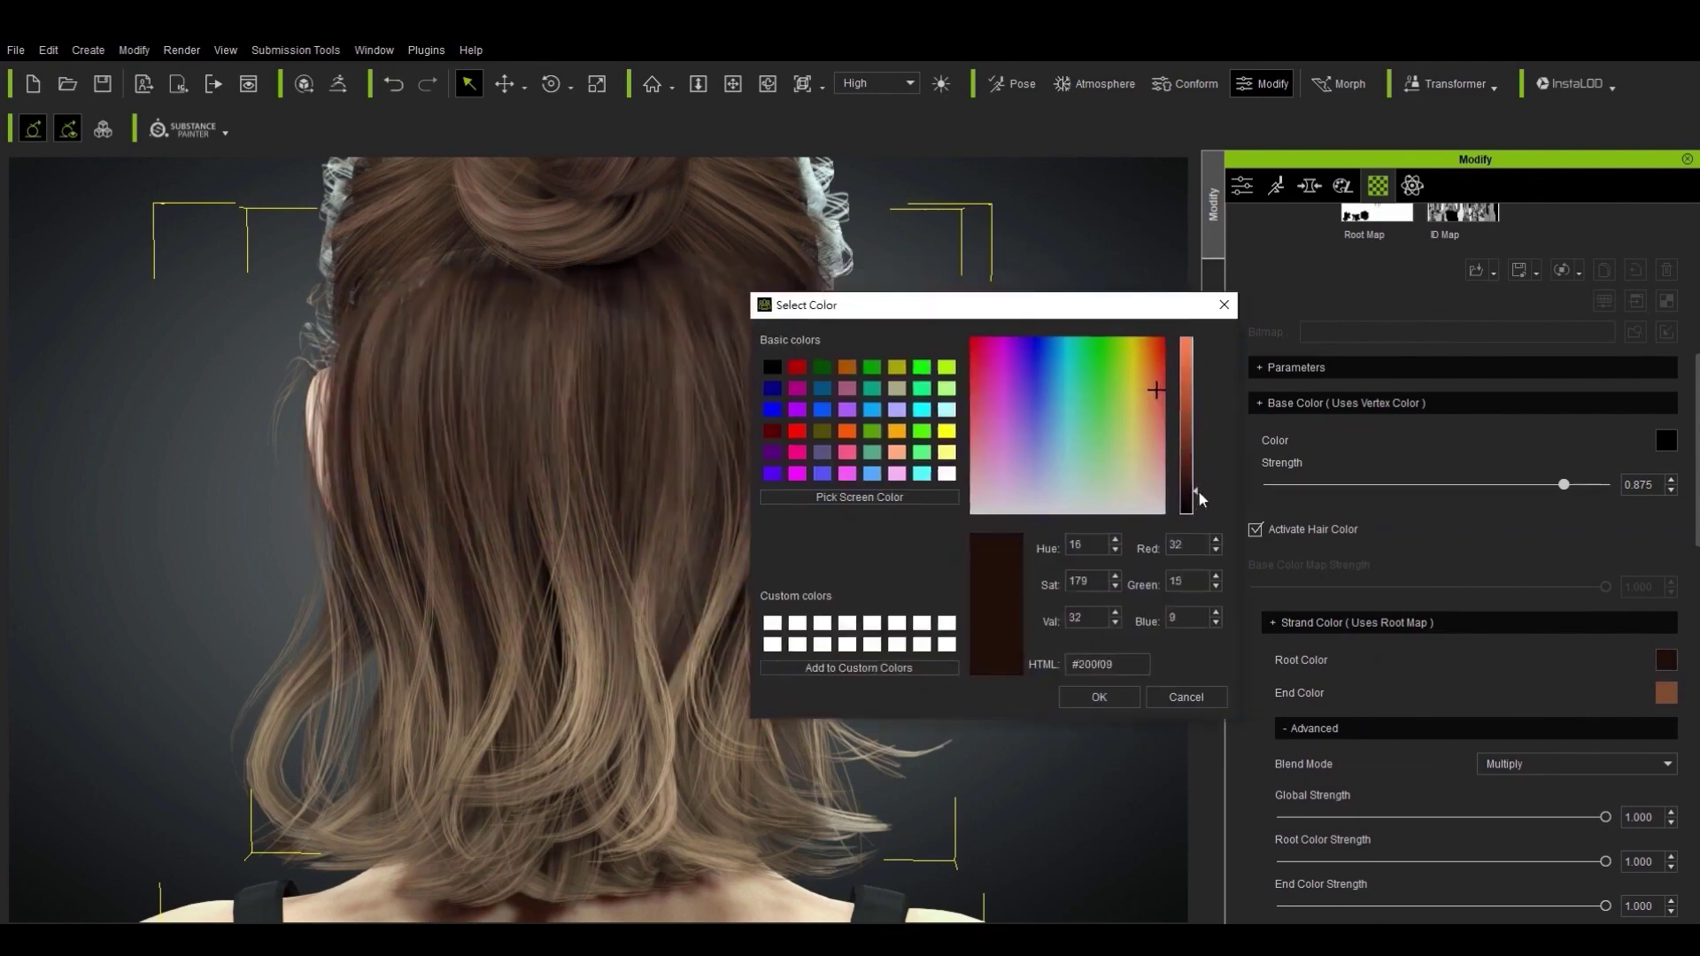
{"action": "left_click", "coordinate": [1106, 698]}
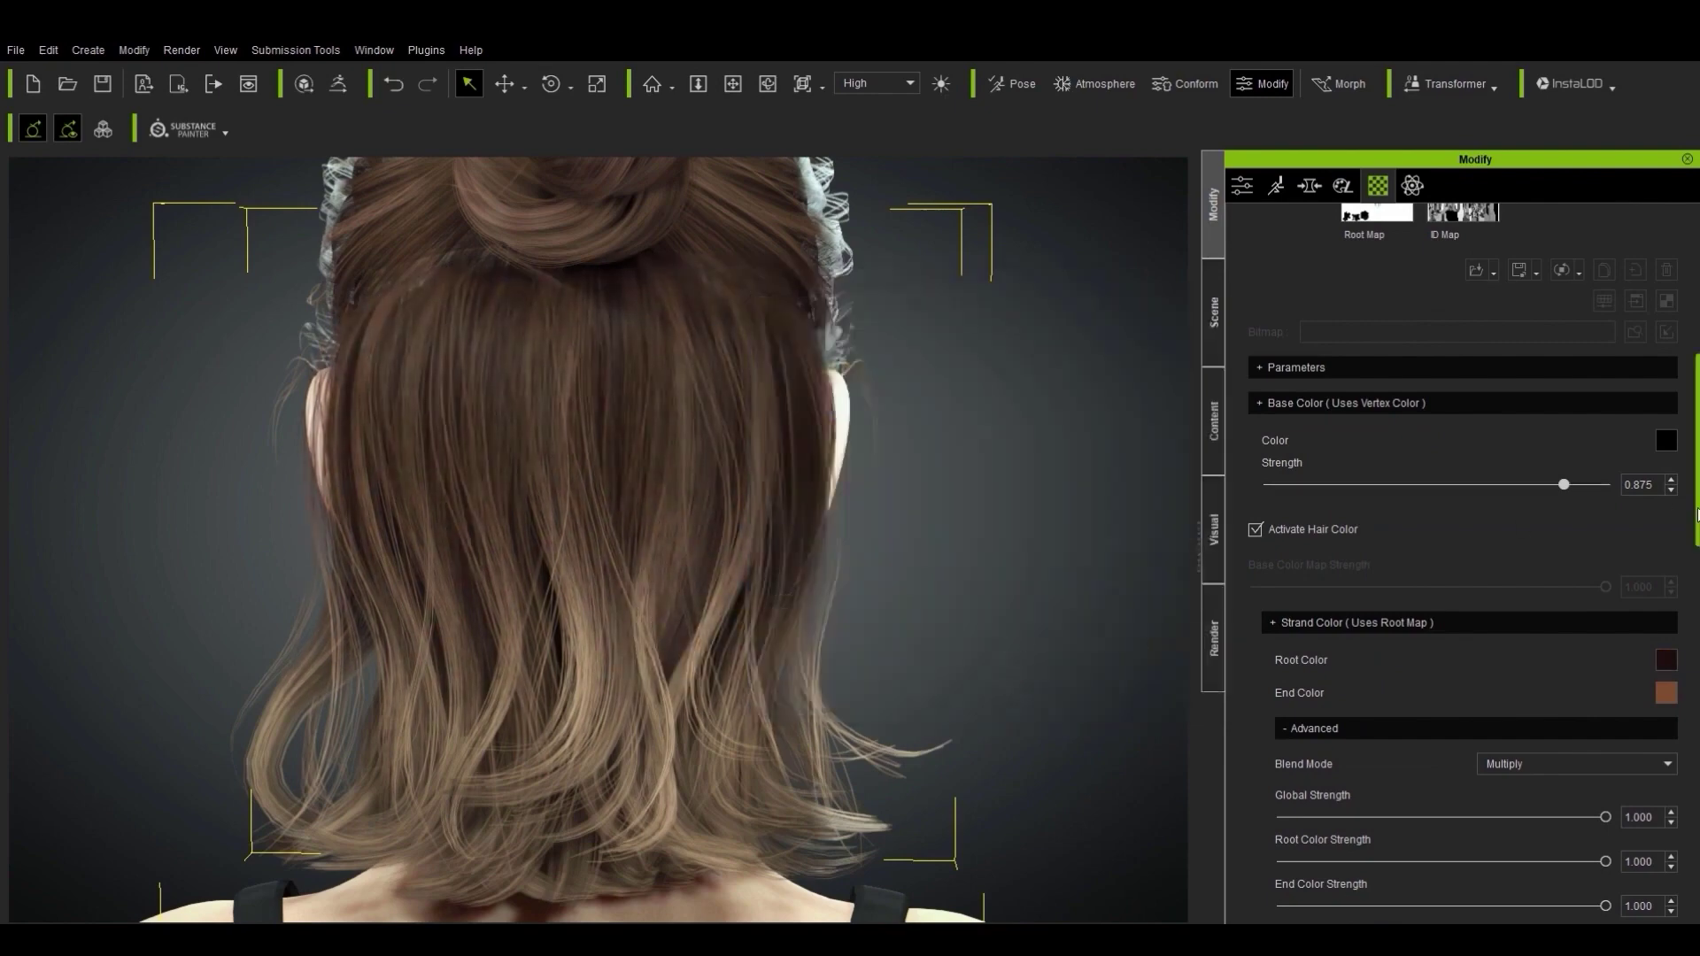
{"action": "scroll", "coordinate": [1309, 554], "scroll_direction": "down", "scroll_amount": 2}
{"action": "mouse_move", "coordinate": [1284, 813]}
{"action": "left_mouse_down"}
{"action": "mouse_move", "coordinate": [1659, 813]}
{"action": "mouse_move", "coordinate": [1281, 812]}
{"action": "left_mouse_up"}
{"action": "right_click_drag", "start_coordinate": [877, 634], "coordinate": [854, 664]}
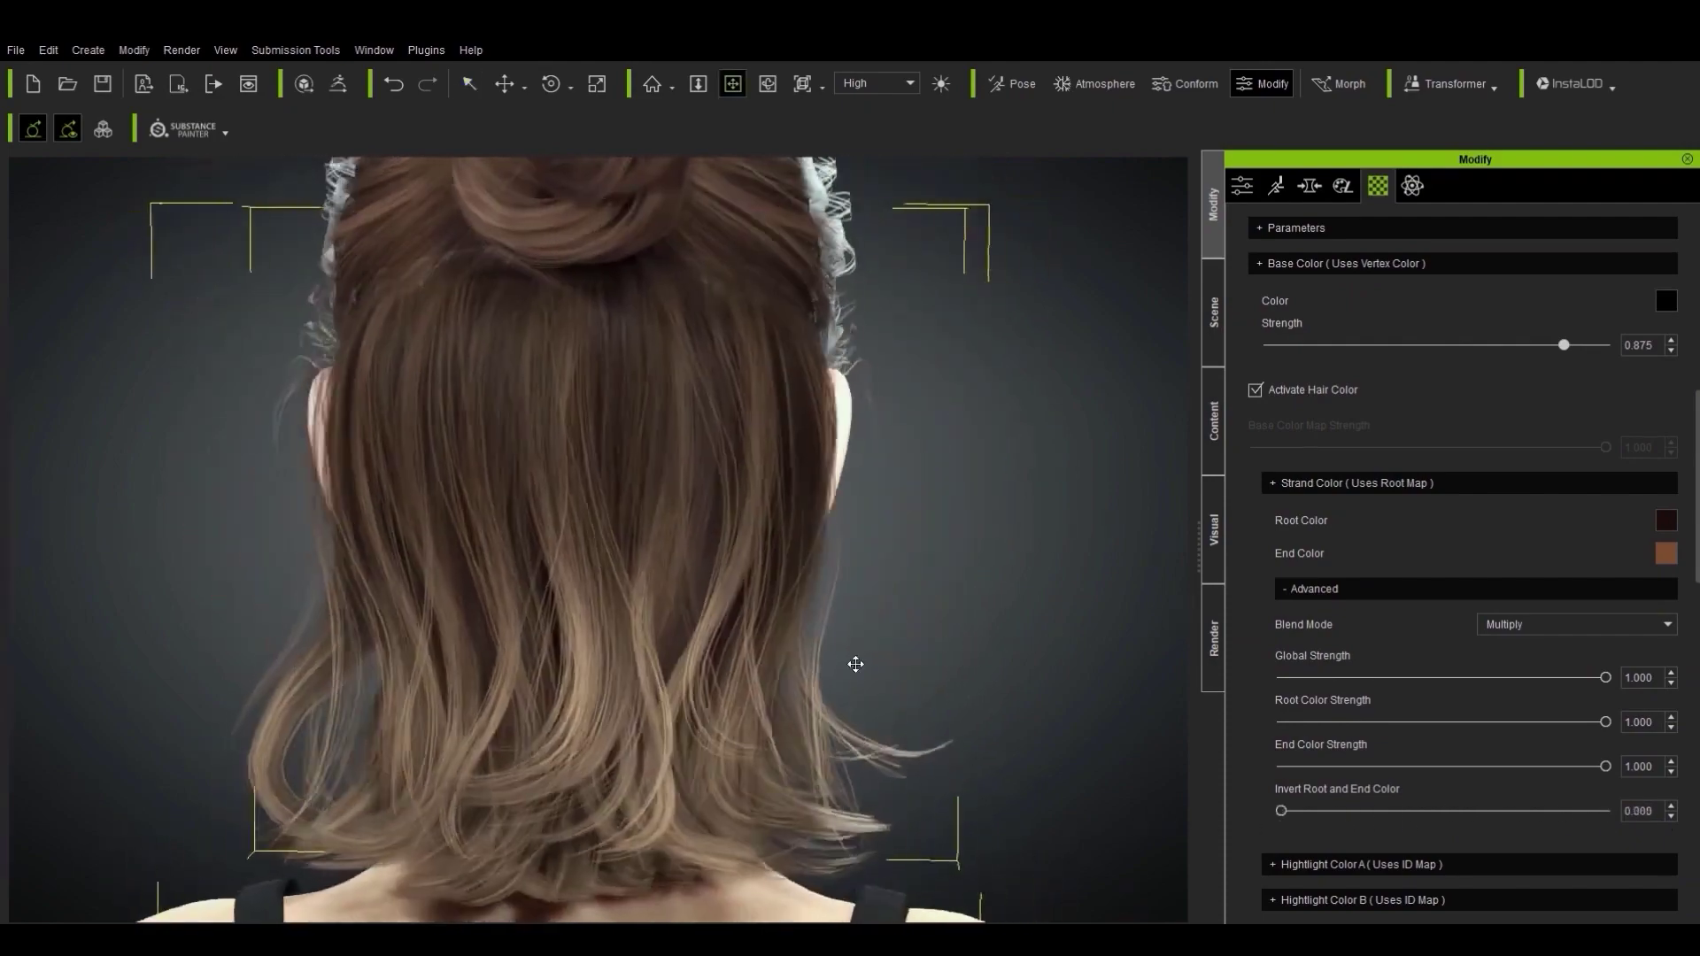
- Adjust the colour of the Root Map, raising contrast to the maximum and lowering brightness to about -36
{"action": "scroll", "coordinate": [1377, 478], "scroll_direction": "up", "scroll_amount": 5}
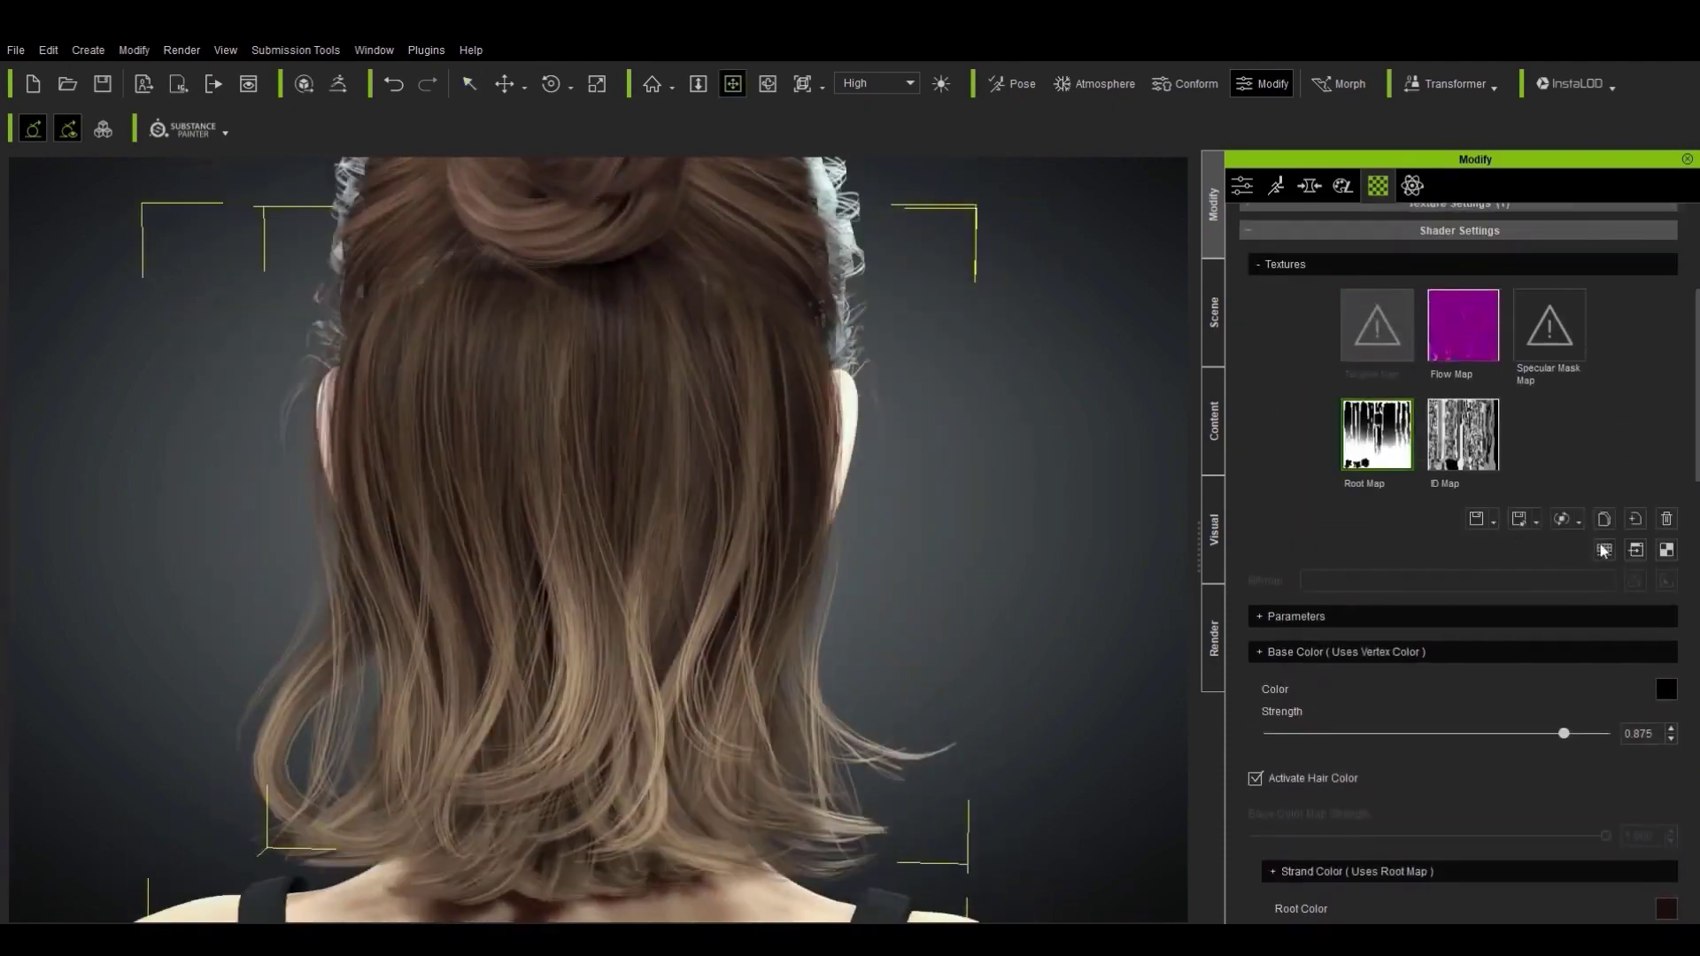
{"action": "left_click", "coordinate": [1603, 550]}
{"action": "left_click_drag", "start_coordinate": [1107, 553], "coordinate": [1195, 554]}
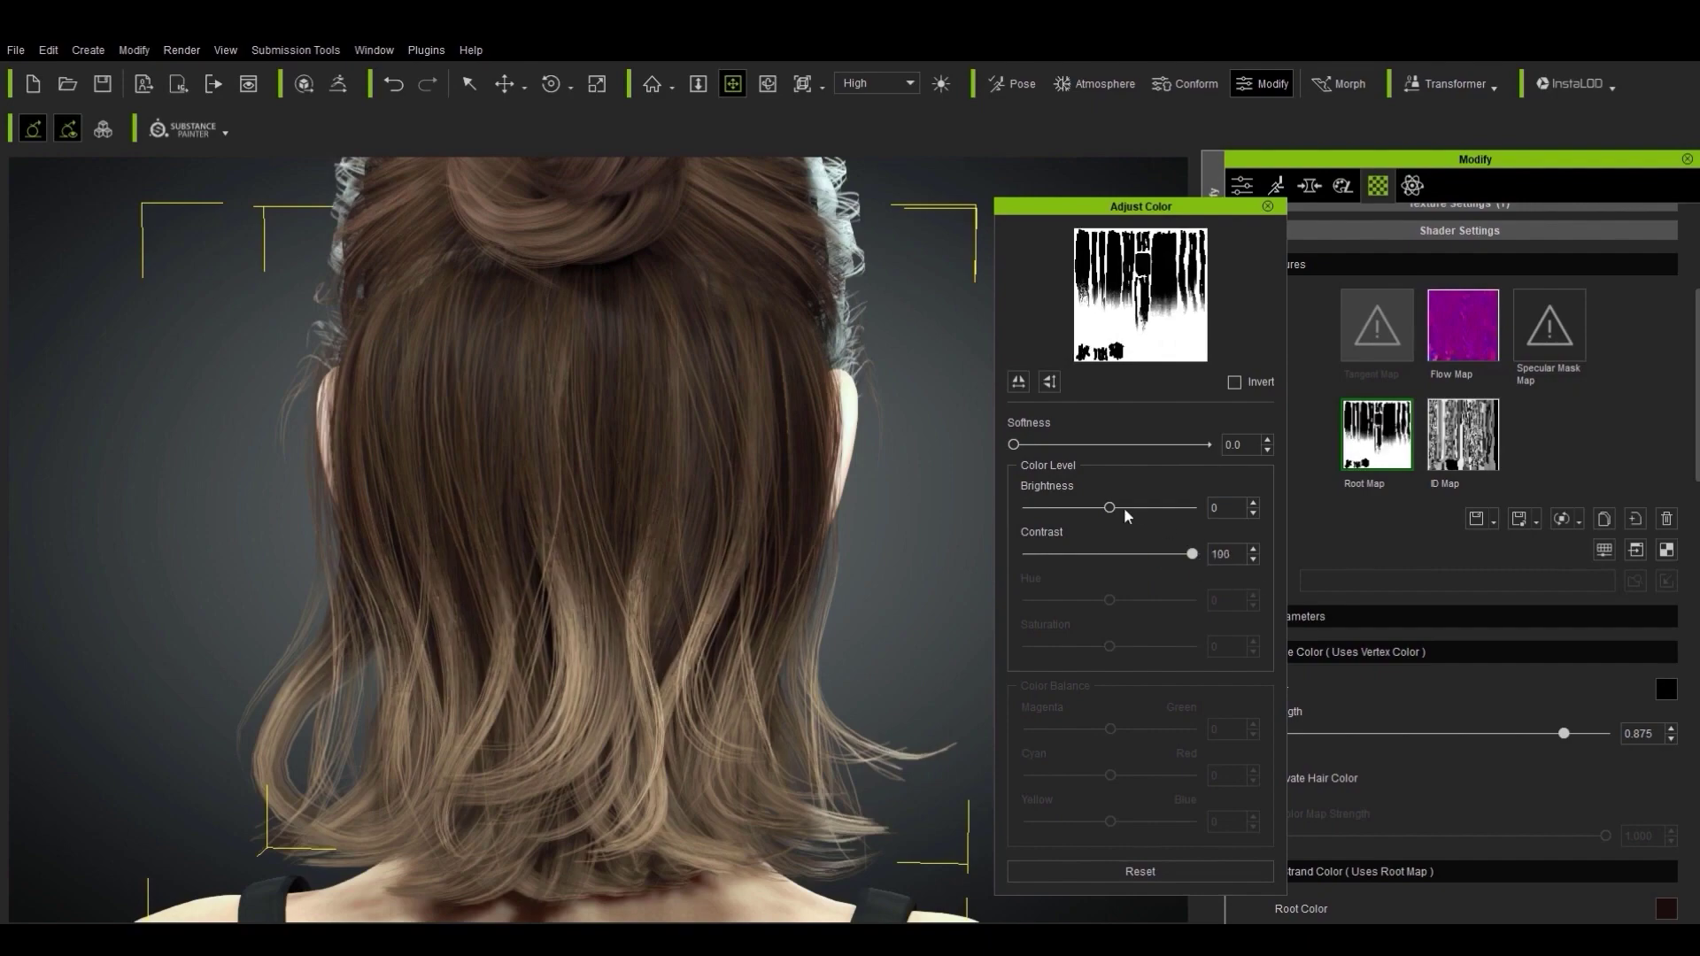
{"action": "left_click_drag", "start_coordinate": [1111, 512], "coordinate": [1087, 507]}
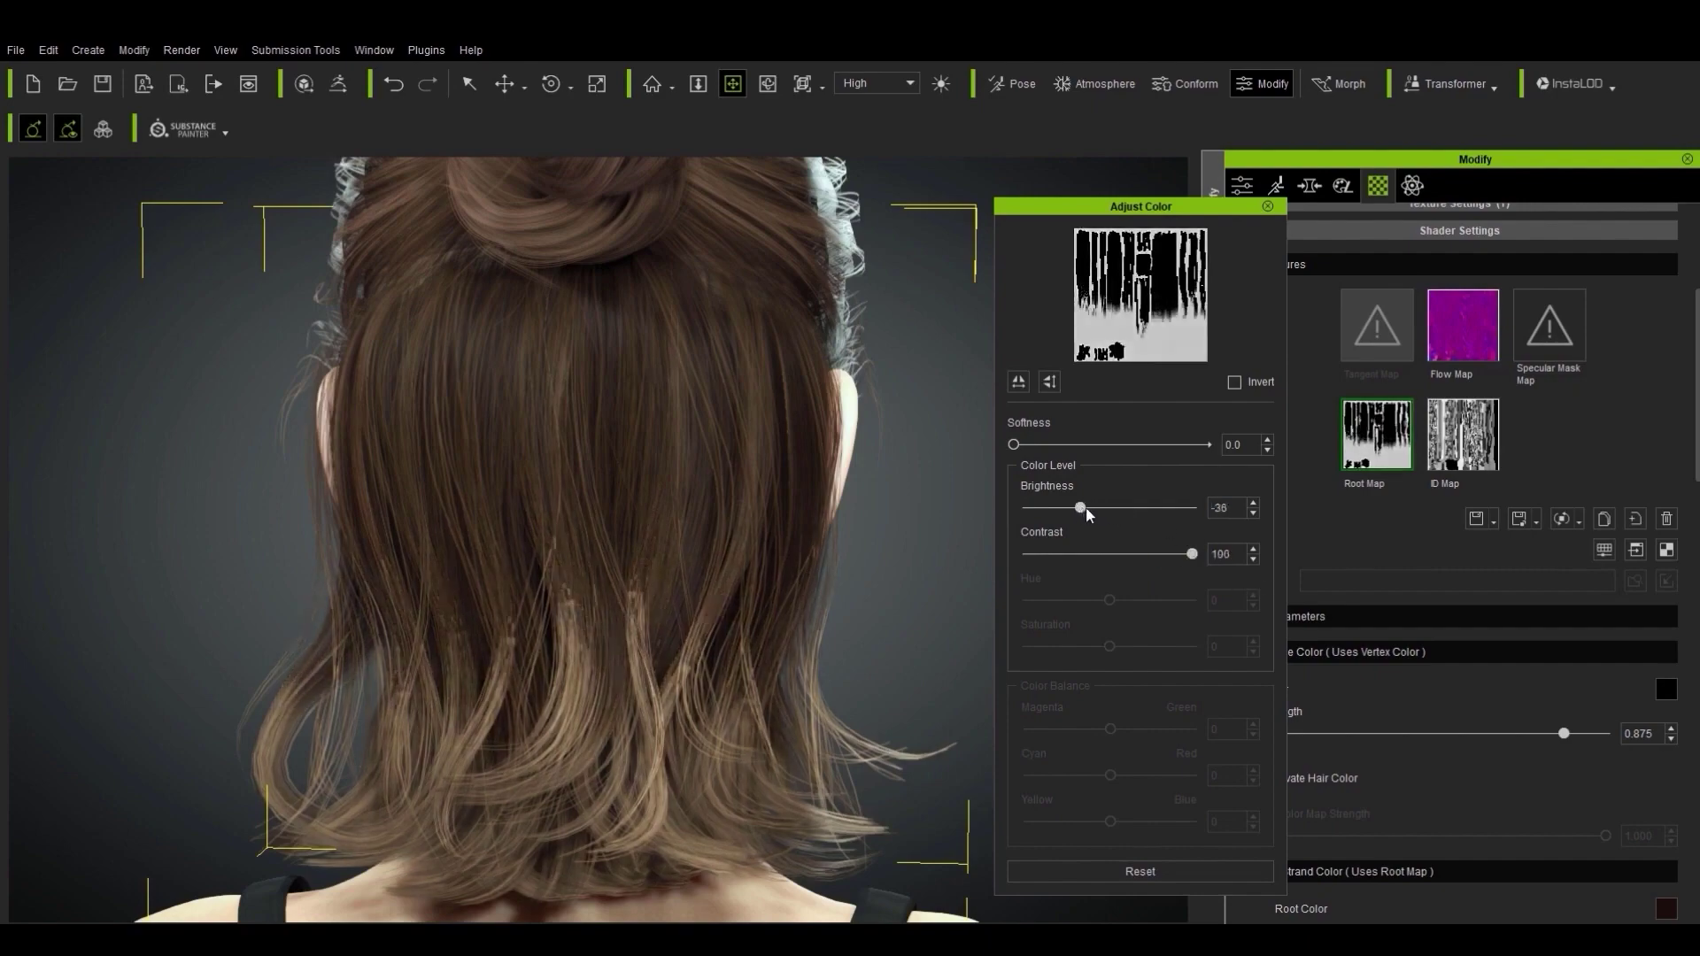
{"action": "right_click_drag", "start_coordinate": [941, 570], "coordinate": [1251, 629]}
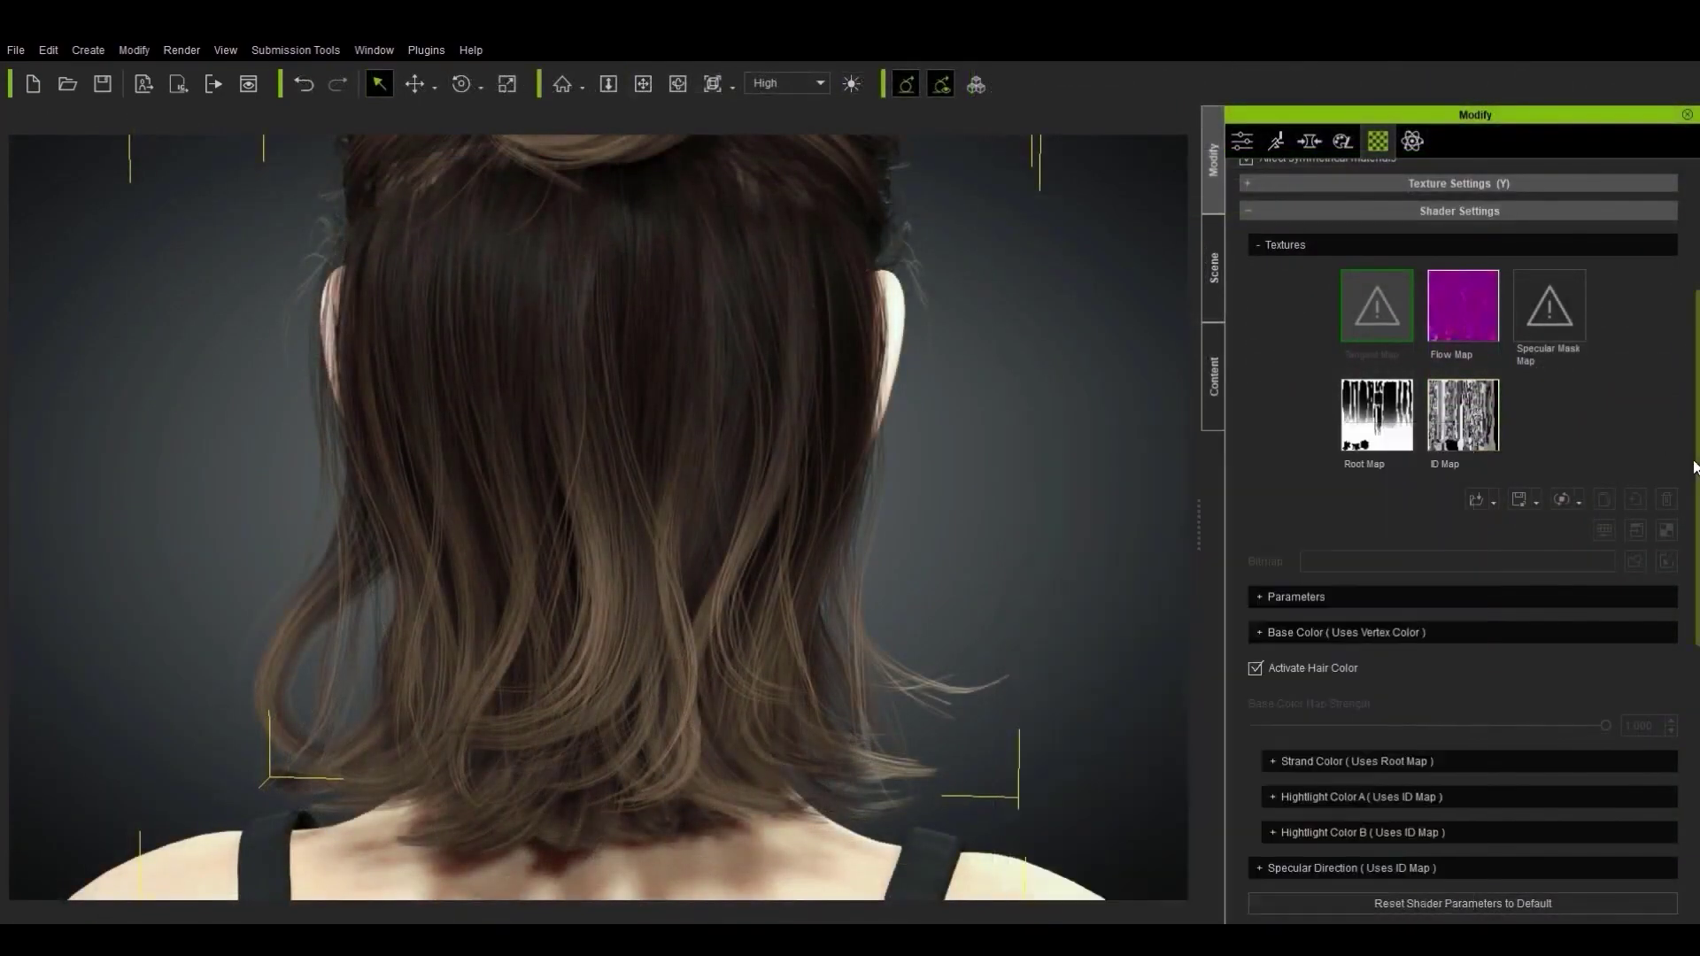
- Raise the Highlight Color A strength to 0.632
{"action": "scroll", "coordinate": [1271, 598], "scroll_direction": "down", "scroll_amount": 3}
{"action": "left_click", "coordinate": [1273, 600]}
{"action": "left_click_drag", "start_coordinate": [1284, 683], "coordinate": [1481, 699]}
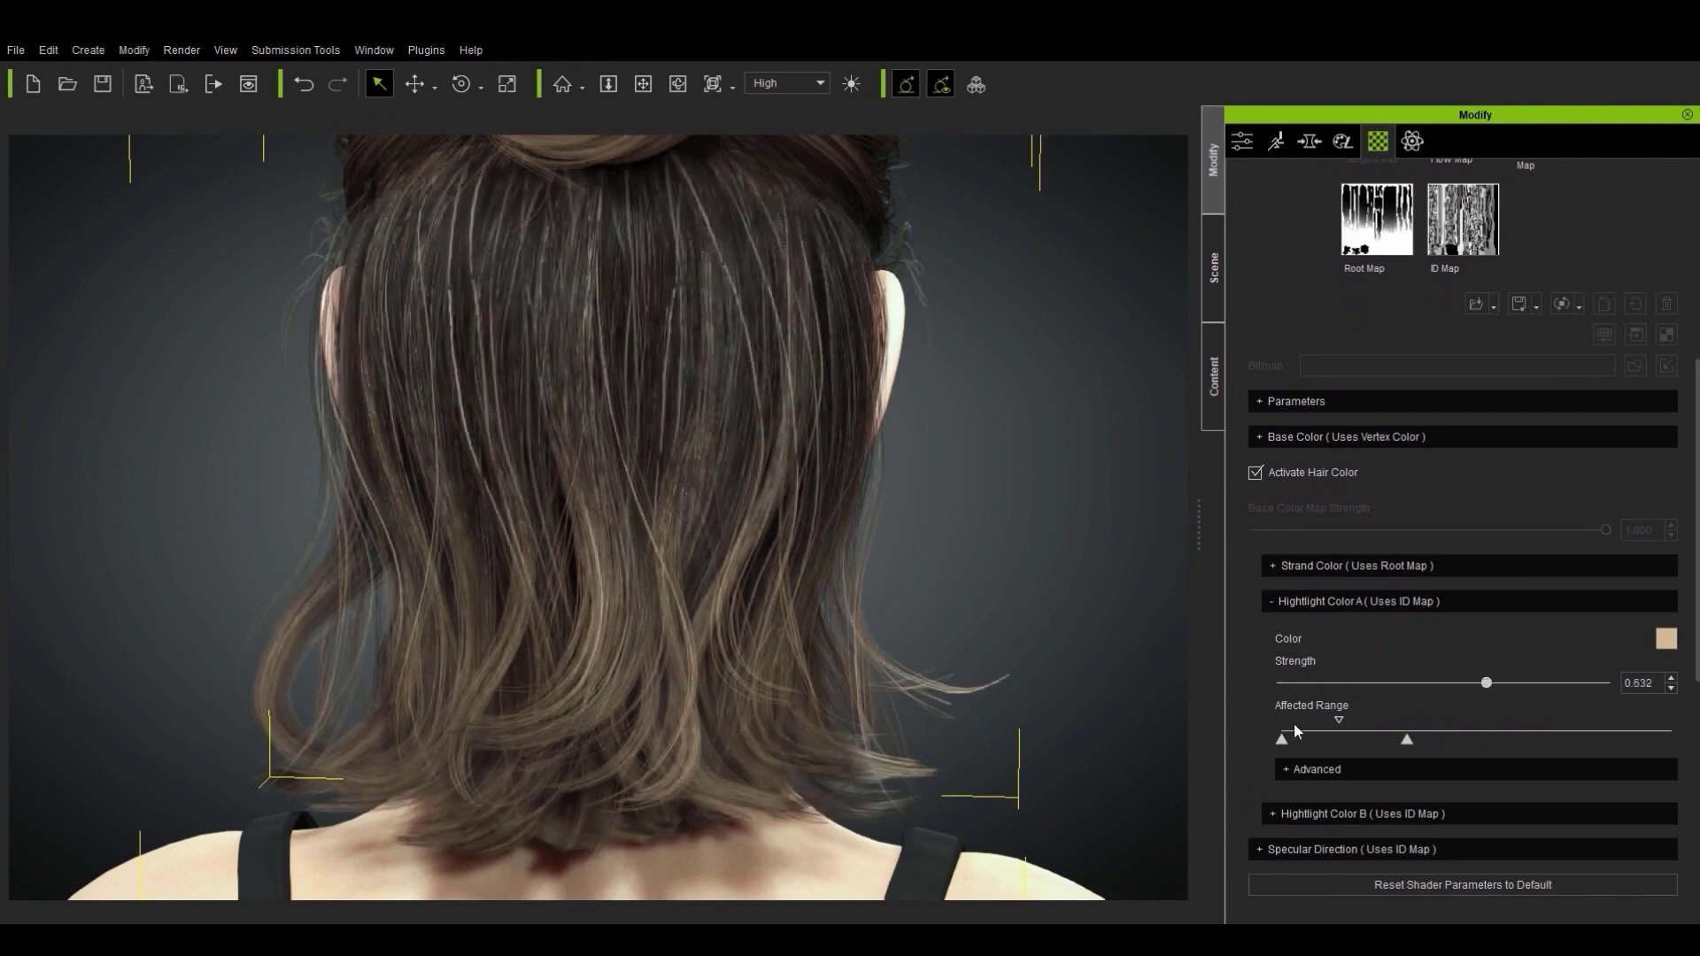
- Widen the Affected Range of Highlight Color A to about three quarters of the scale and centre its falloff peak
{"action": "left_click_drag", "start_coordinate": [1409, 741], "coordinate": [1626, 755]}
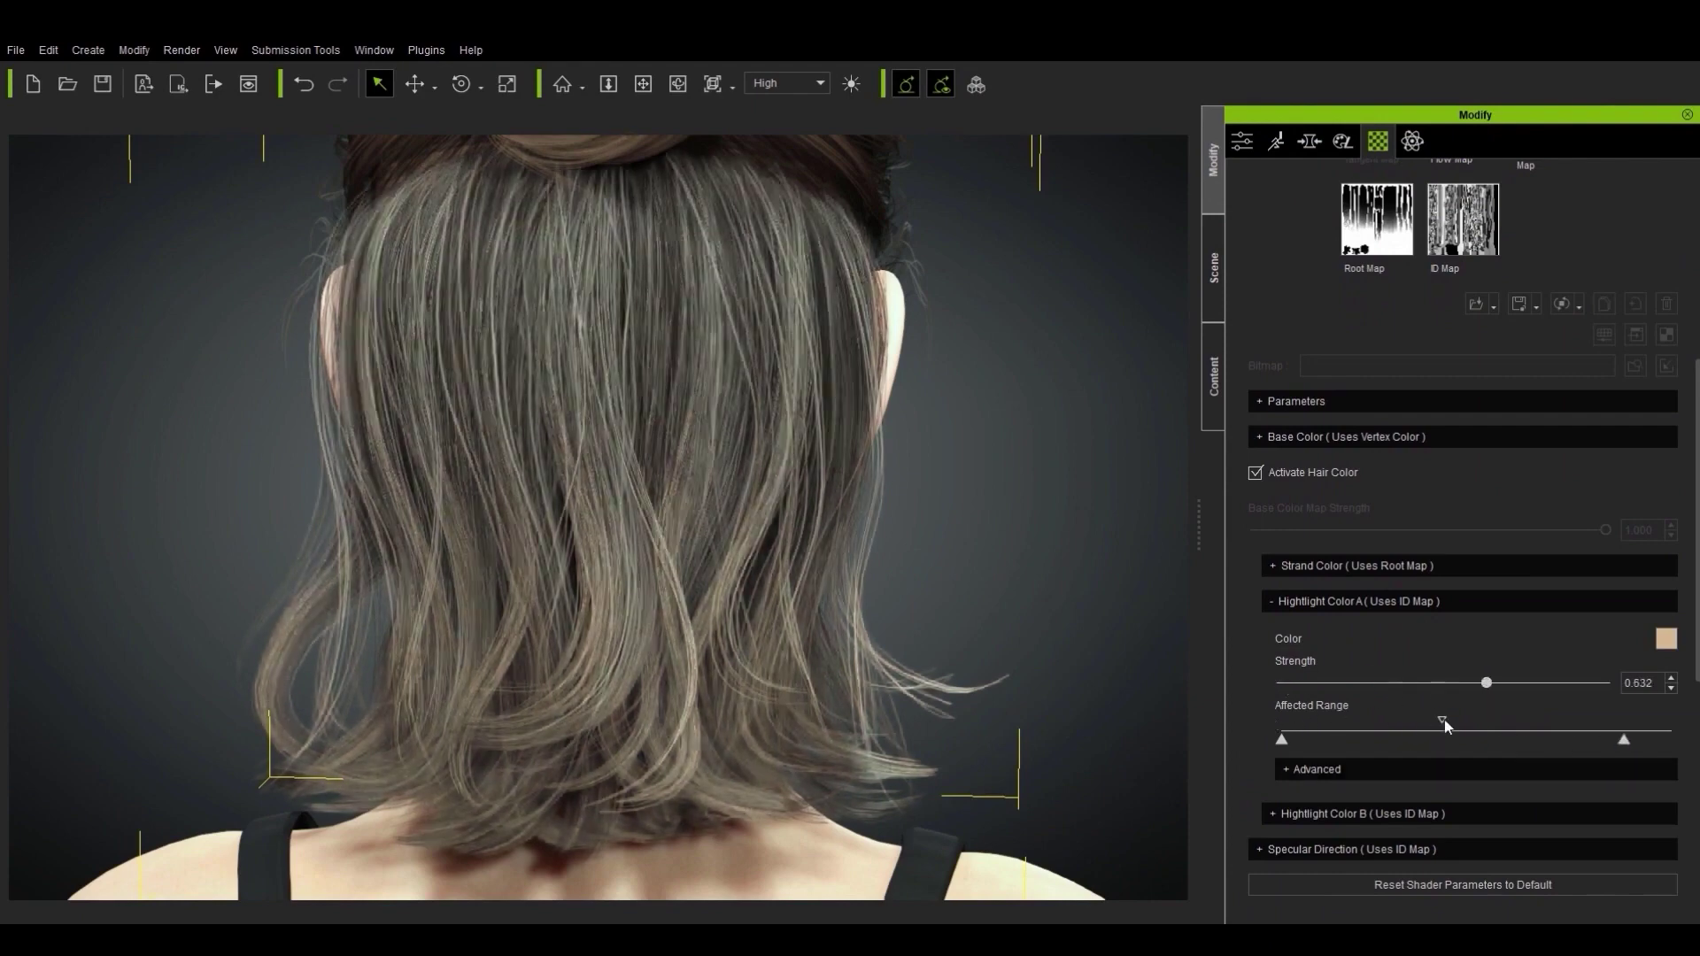
{"action": "mouse_move", "coordinate": [1504, 728]}
{"action": "left_mouse_down"}
{"action": "mouse_move", "coordinate": [1604, 726]}
{"action": "mouse_move", "coordinate": [1300, 724]}
{"action": "left_mouse_up"}
{"action": "left_click_drag", "start_coordinate": [1624, 741], "coordinate": [1575, 751]}
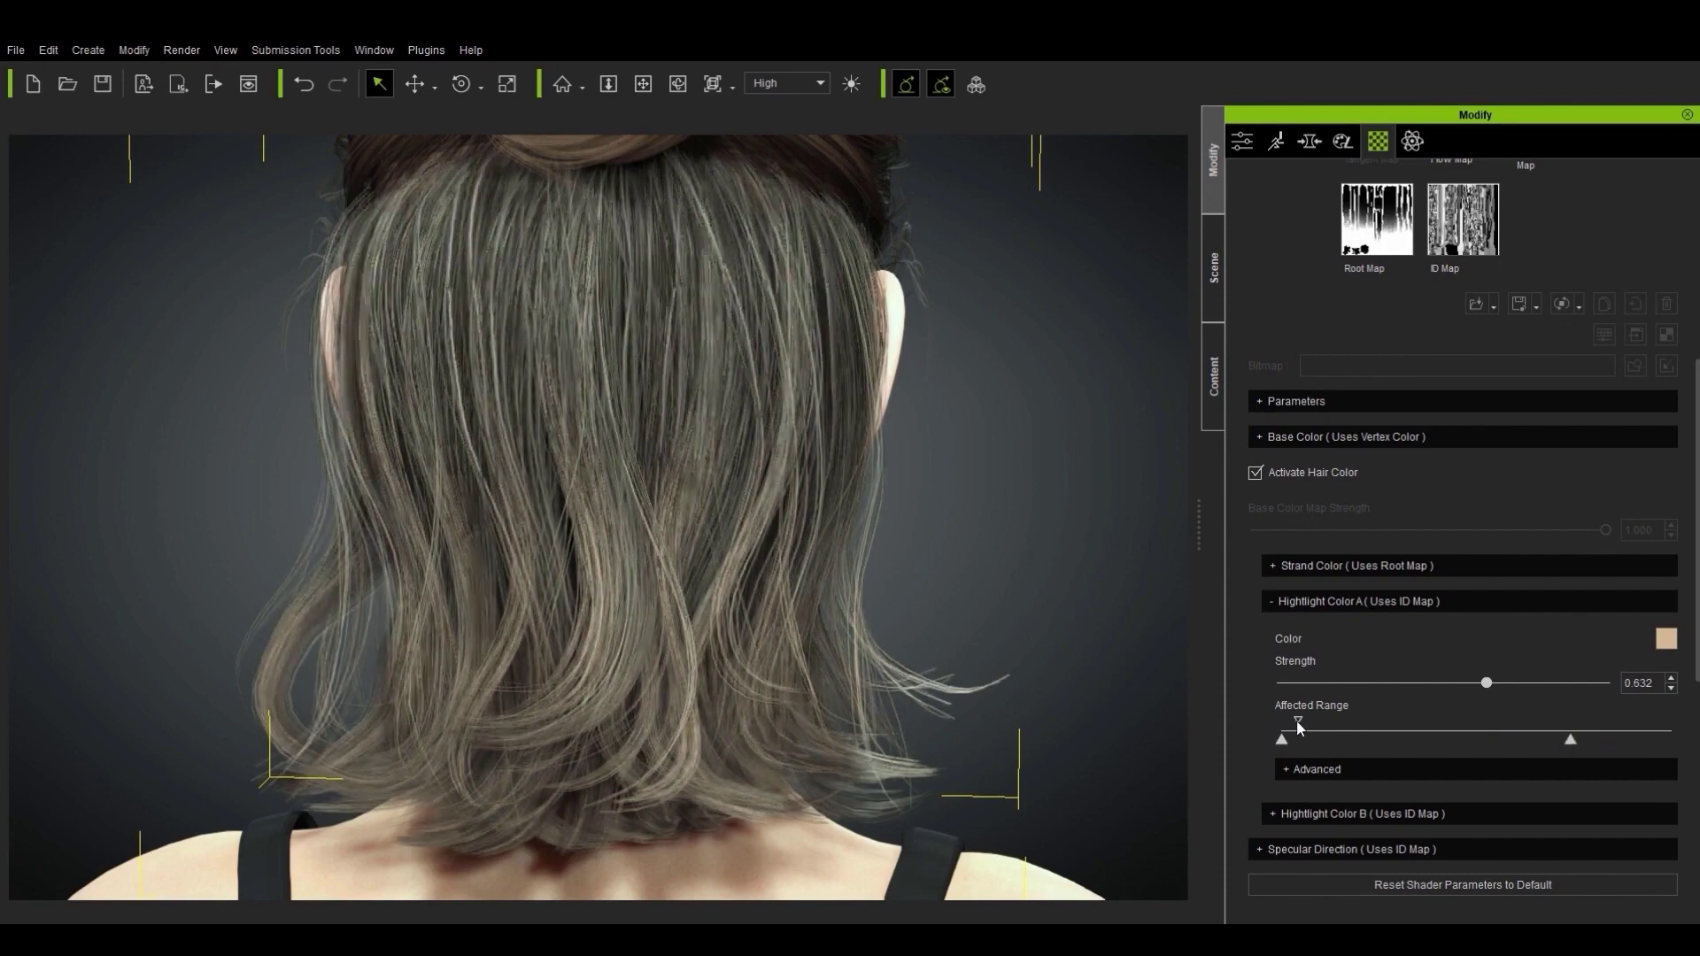
{"action": "left_click_drag", "start_coordinate": [1299, 728], "coordinate": [1424, 724]}
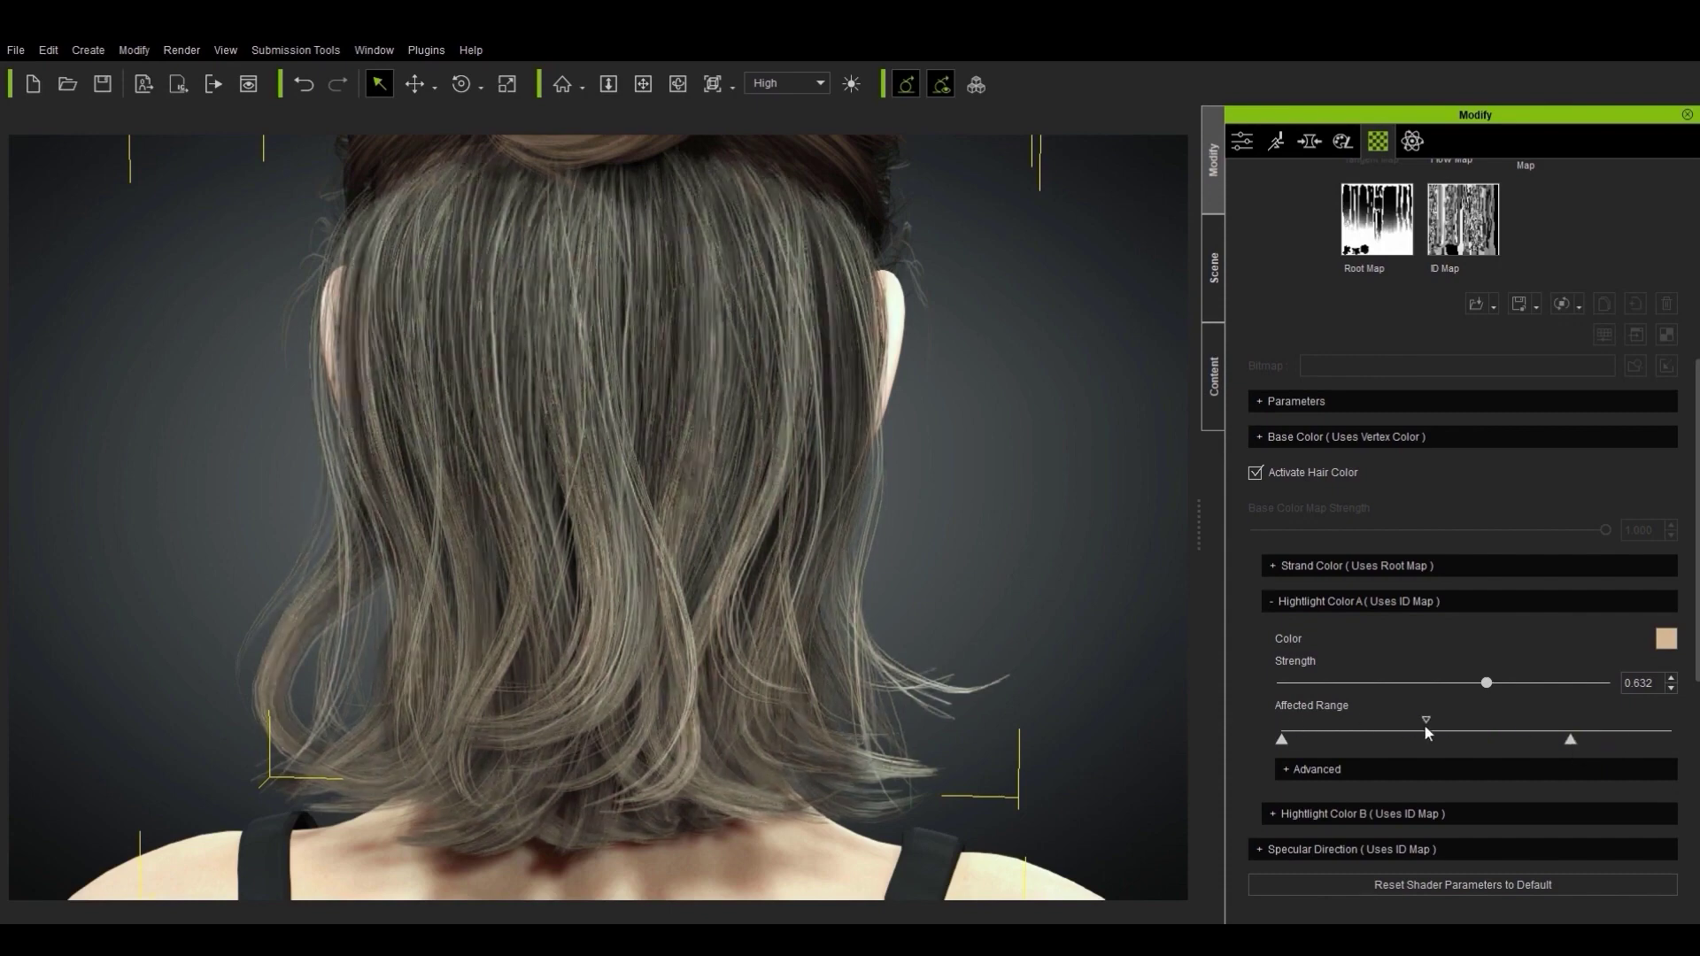
- Set Highlight Color A's Overlap End Color to 1.000 and its Invert End to Root Color to 0.867
{"action": "left_click", "coordinate": [1292, 773]}
{"action": "scroll", "coordinate": [1275, 762], "scroll_direction": "down", "scroll_amount": 2}
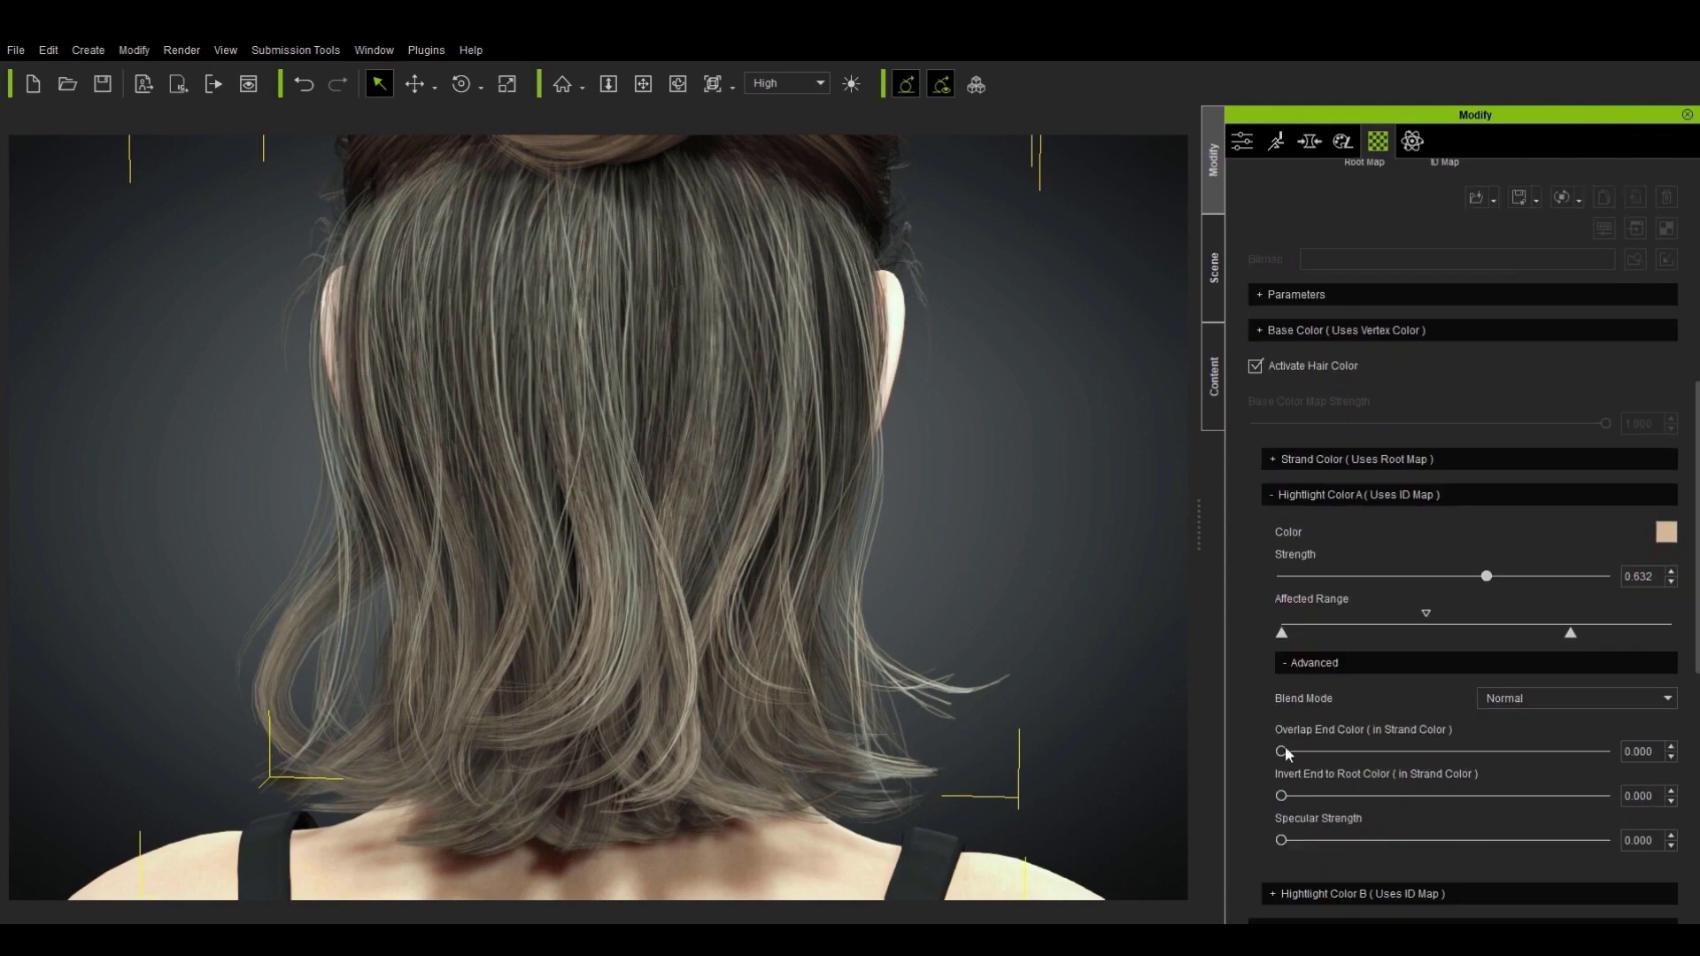
{"action": "left_click", "coordinate": [1274, 460]}
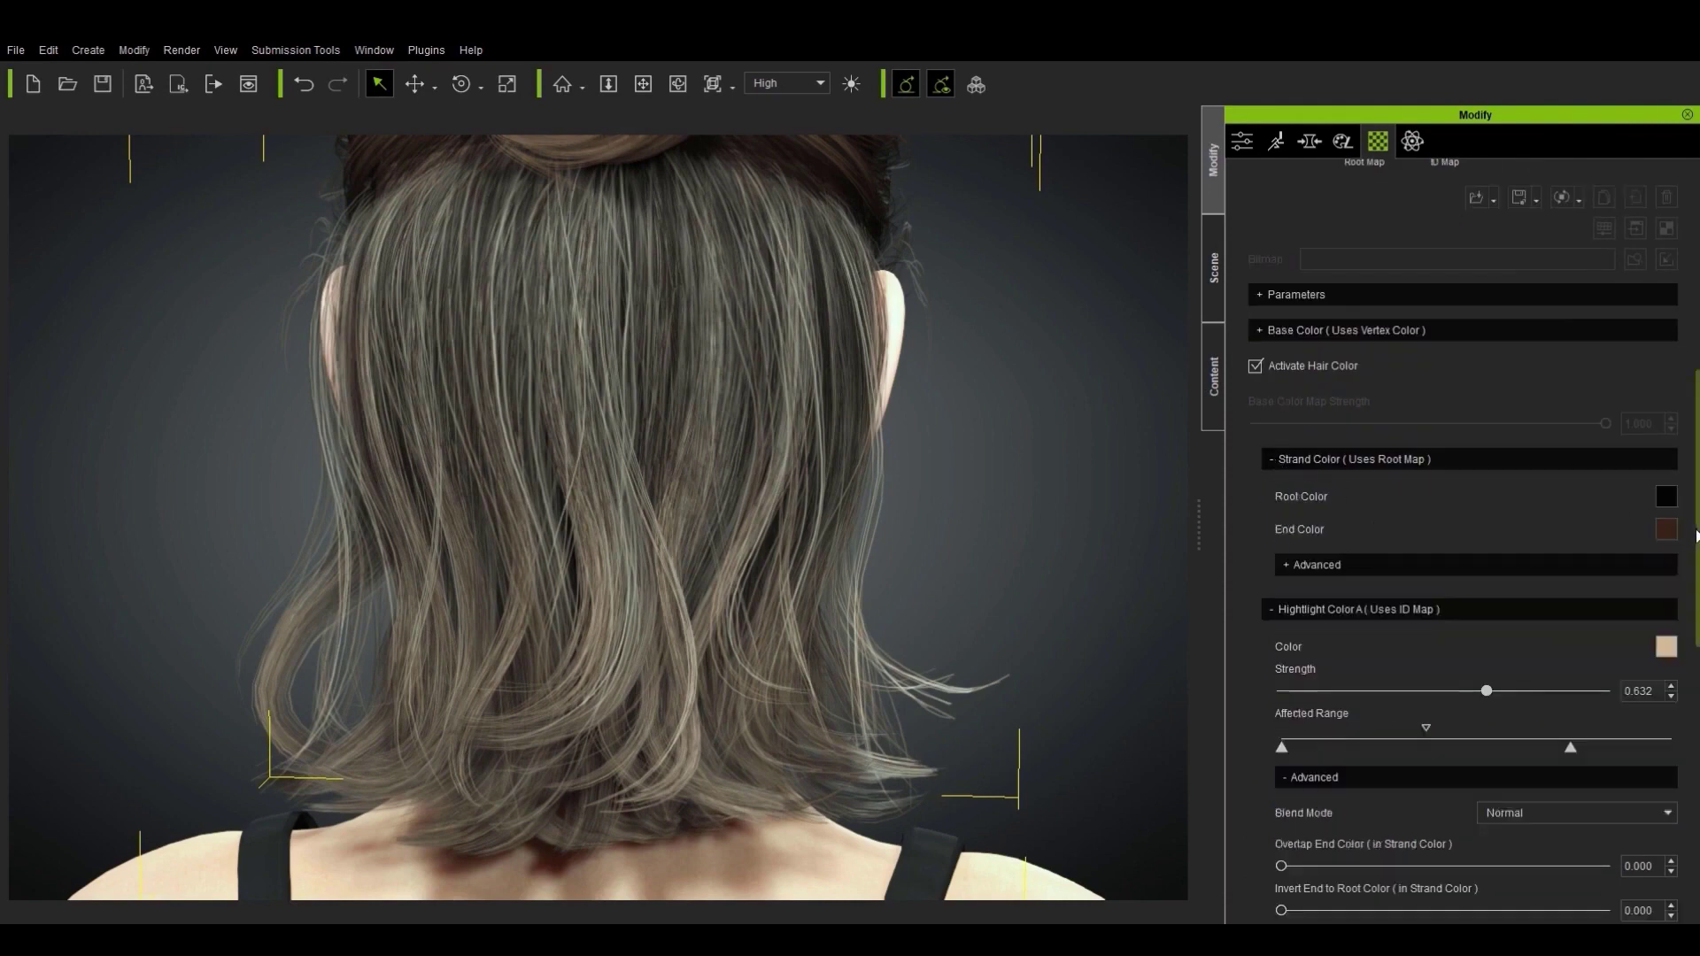
{"action": "scroll", "coordinate": [1696, 535], "scroll_direction": "down", "scroll_amount": 4}
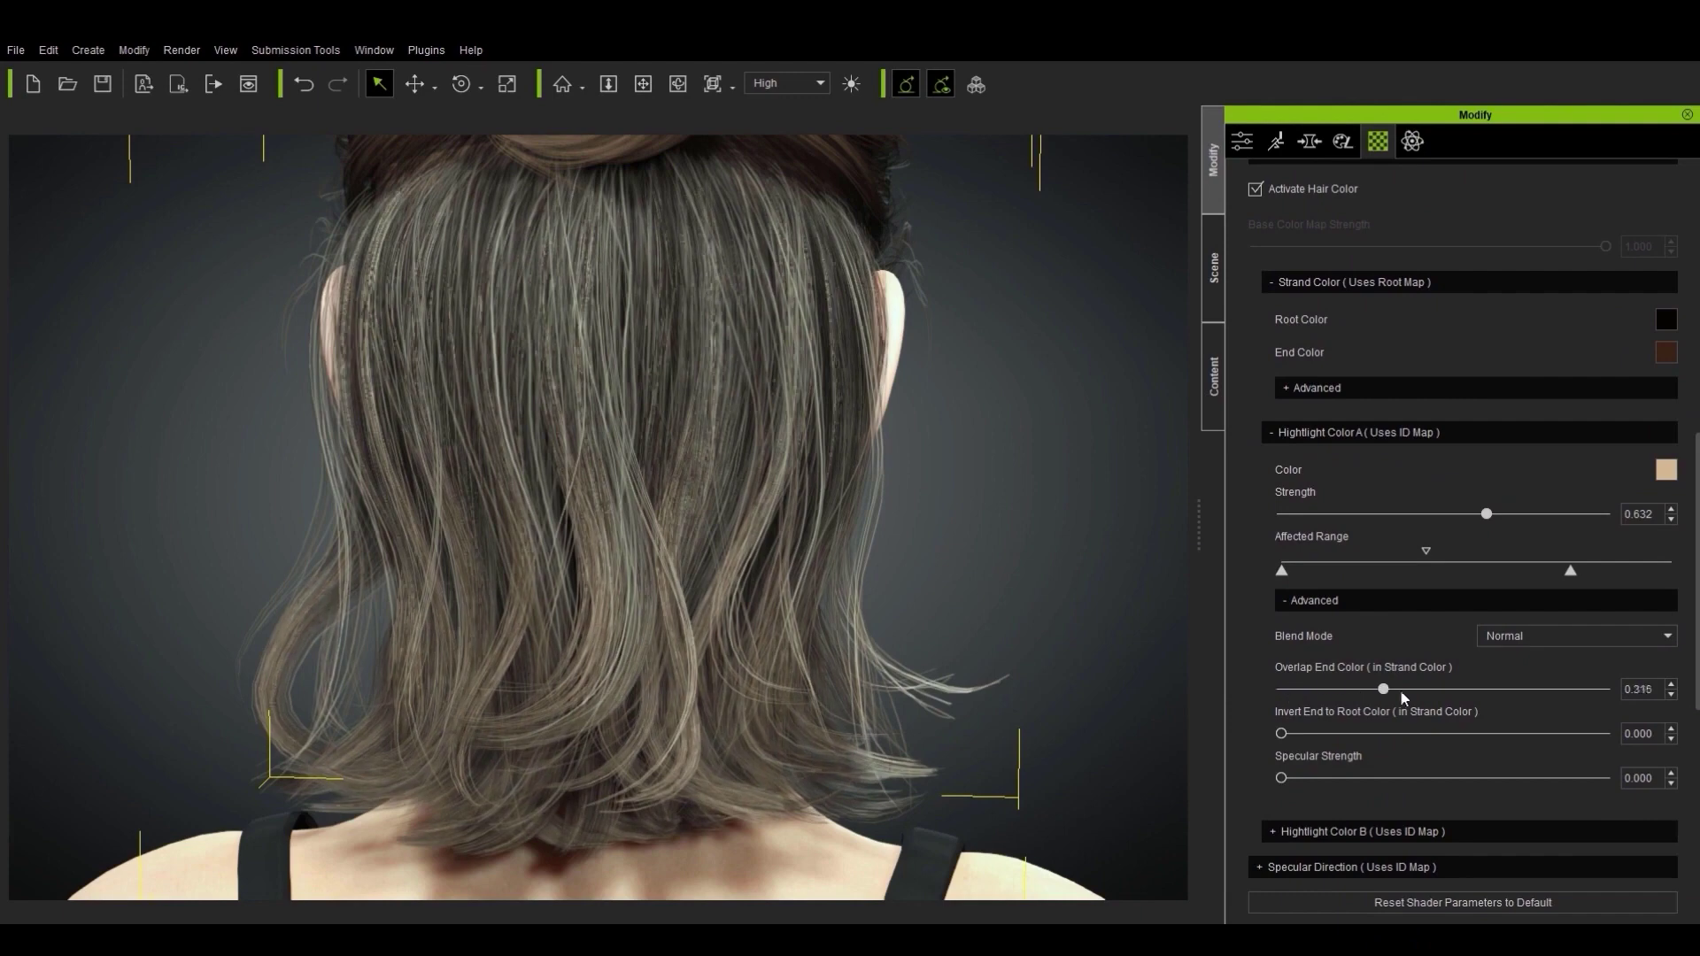
{"action": "left_click_drag", "start_coordinate": [1402, 696], "coordinate": [1605, 689]}
{"action": "left_click_drag", "start_coordinate": [1281, 734], "coordinate": [1587, 764]}
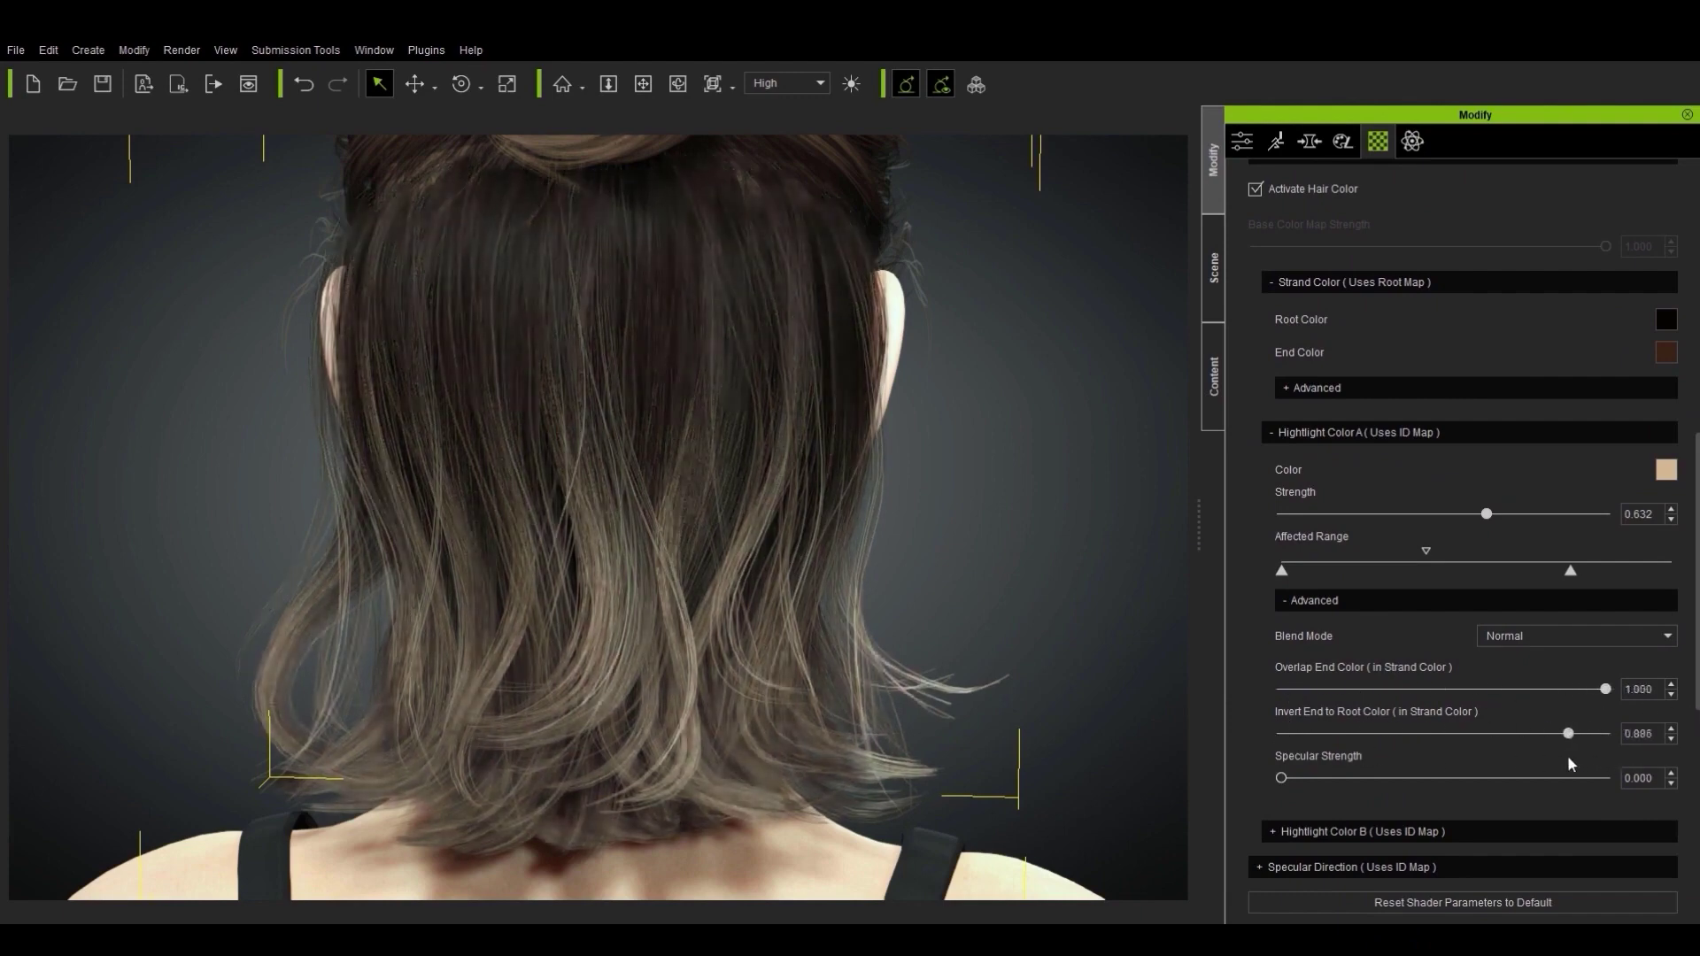
- Try full Specular Strength on Highlight Color A, then reduce it to 0.150
{"action": "right_click_drag", "start_coordinate": [815, 563], "coordinate": [776, 655]}
{"action": "scroll", "coordinate": [767, 653], "scroll_direction": "down", "scroll_amount": 2}
{"action": "scroll", "coordinate": [767, 652], "scroll_direction": "up", "scroll_amount": 3}
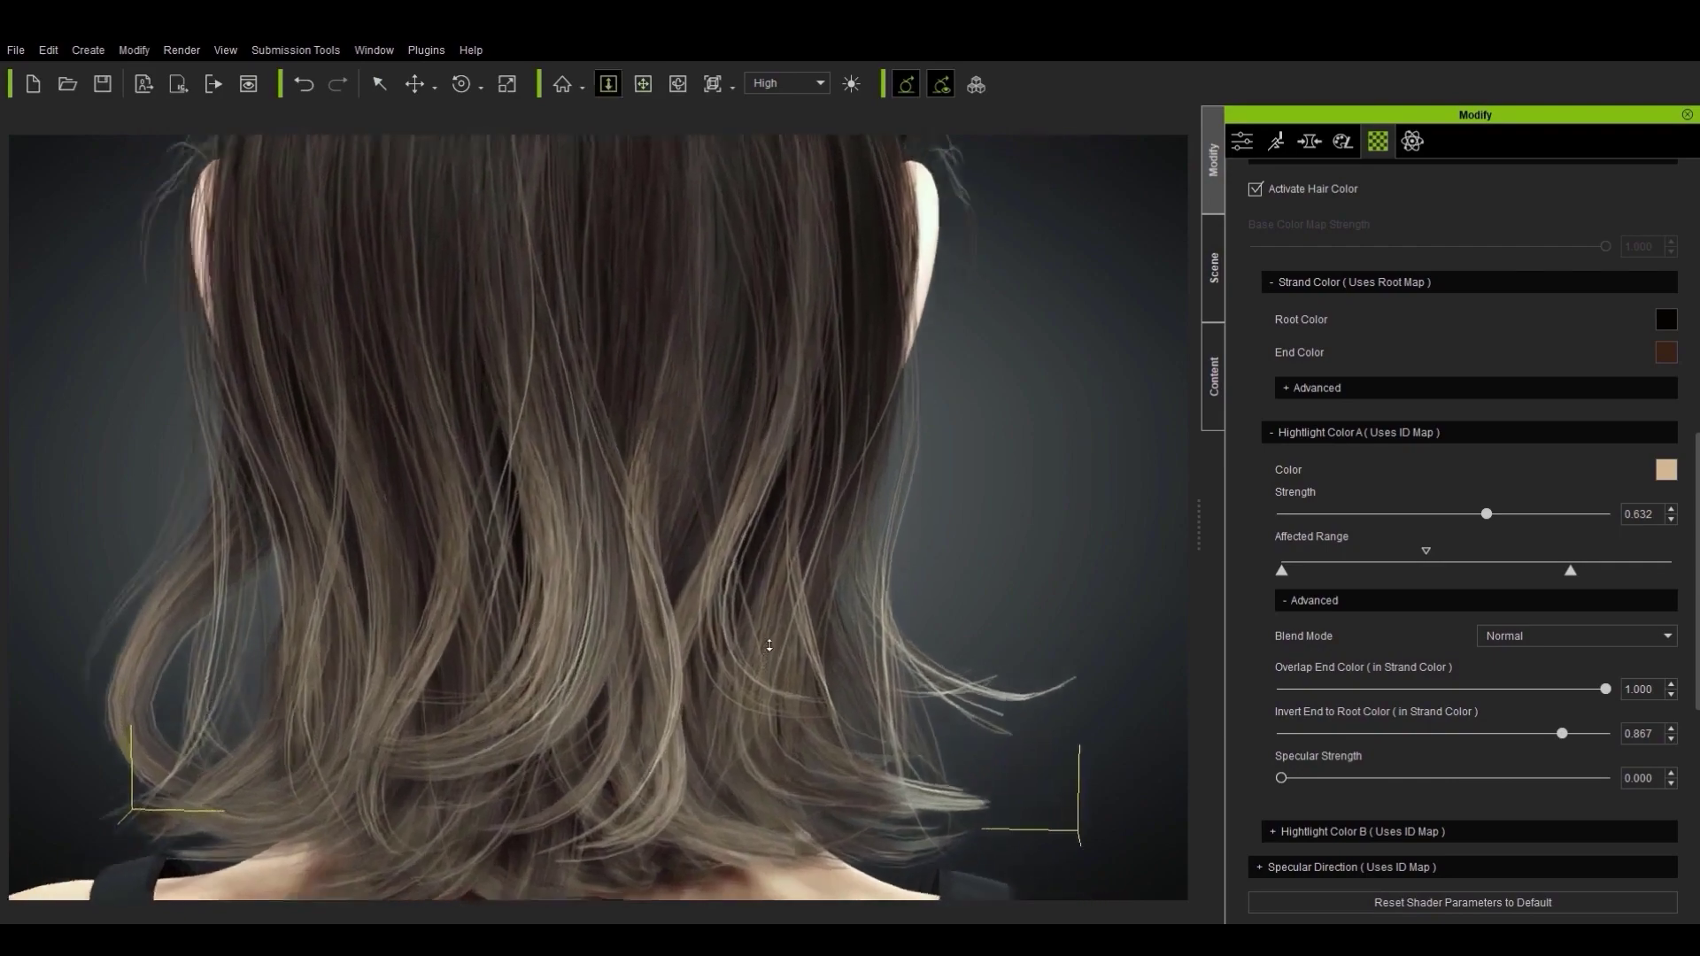
{"action": "middle_click_drag", "start_coordinate": [761, 652], "coordinate": [763, 589]}
{"action": "right_click_drag", "start_coordinate": [763, 589], "coordinate": [893, 590]}
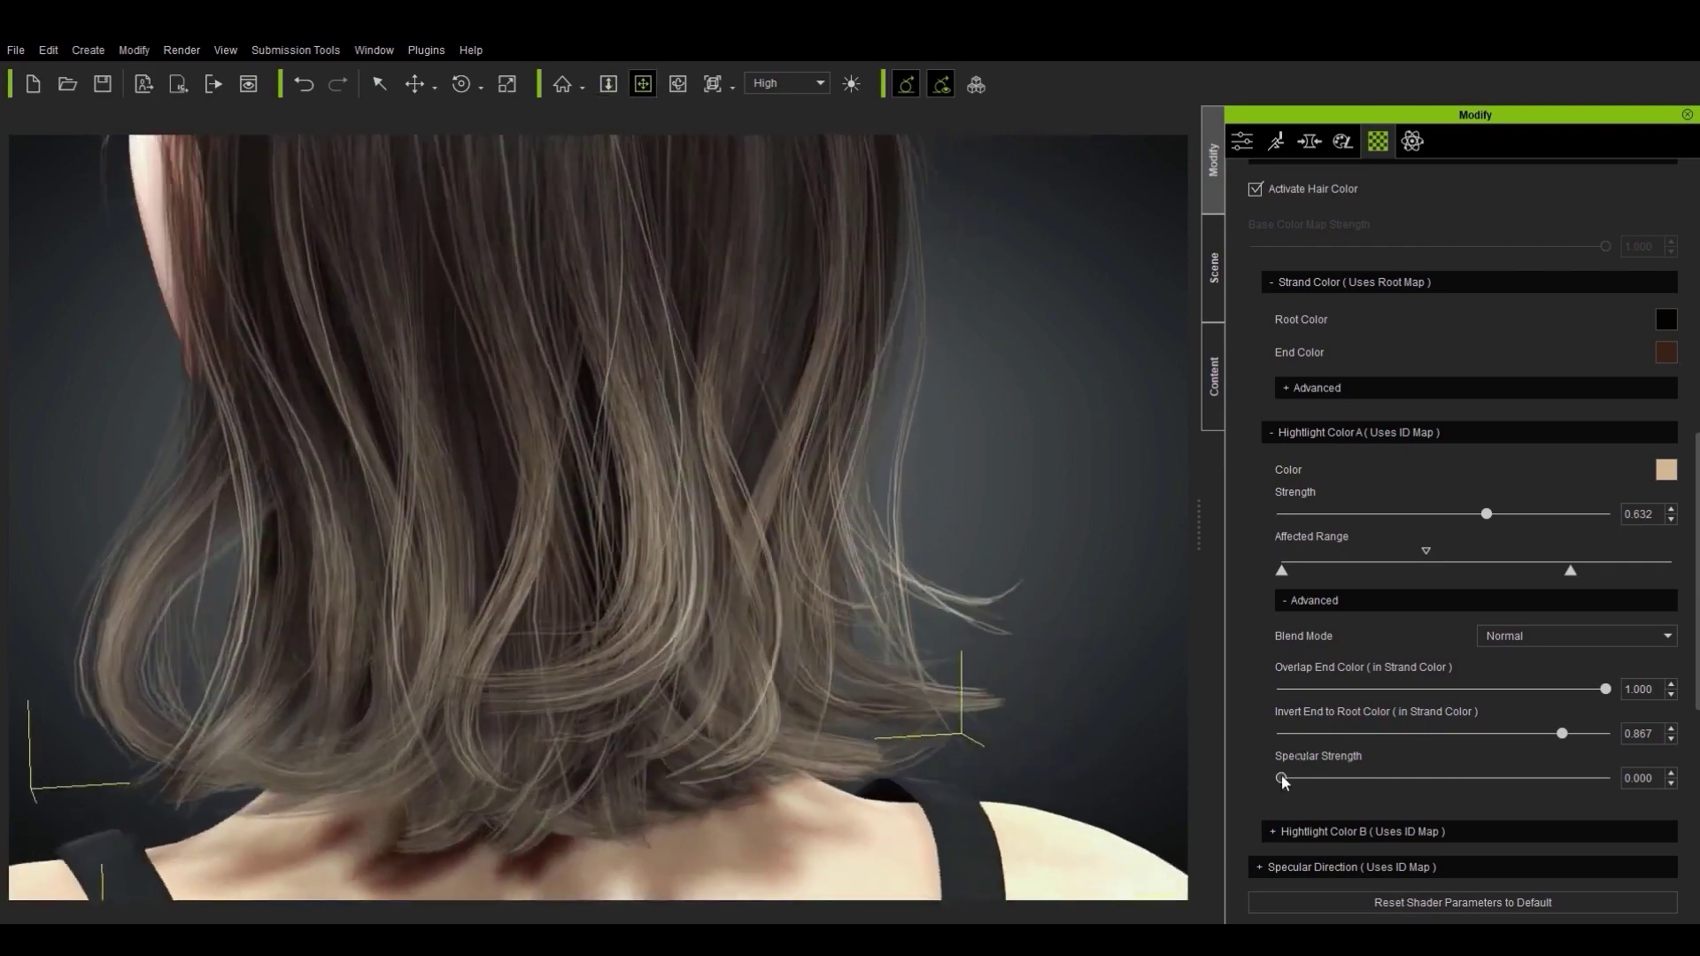
{"action": "left_click_drag", "start_coordinate": [1491, 779], "coordinate": [1611, 779]}
{"action": "right_click_drag", "start_coordinate": [792, 586], "coordinate": [682, 634]}
{"action": "left_click_drag", "start_coordinate": [1605, 778], "coordinate": [1328, 796]}
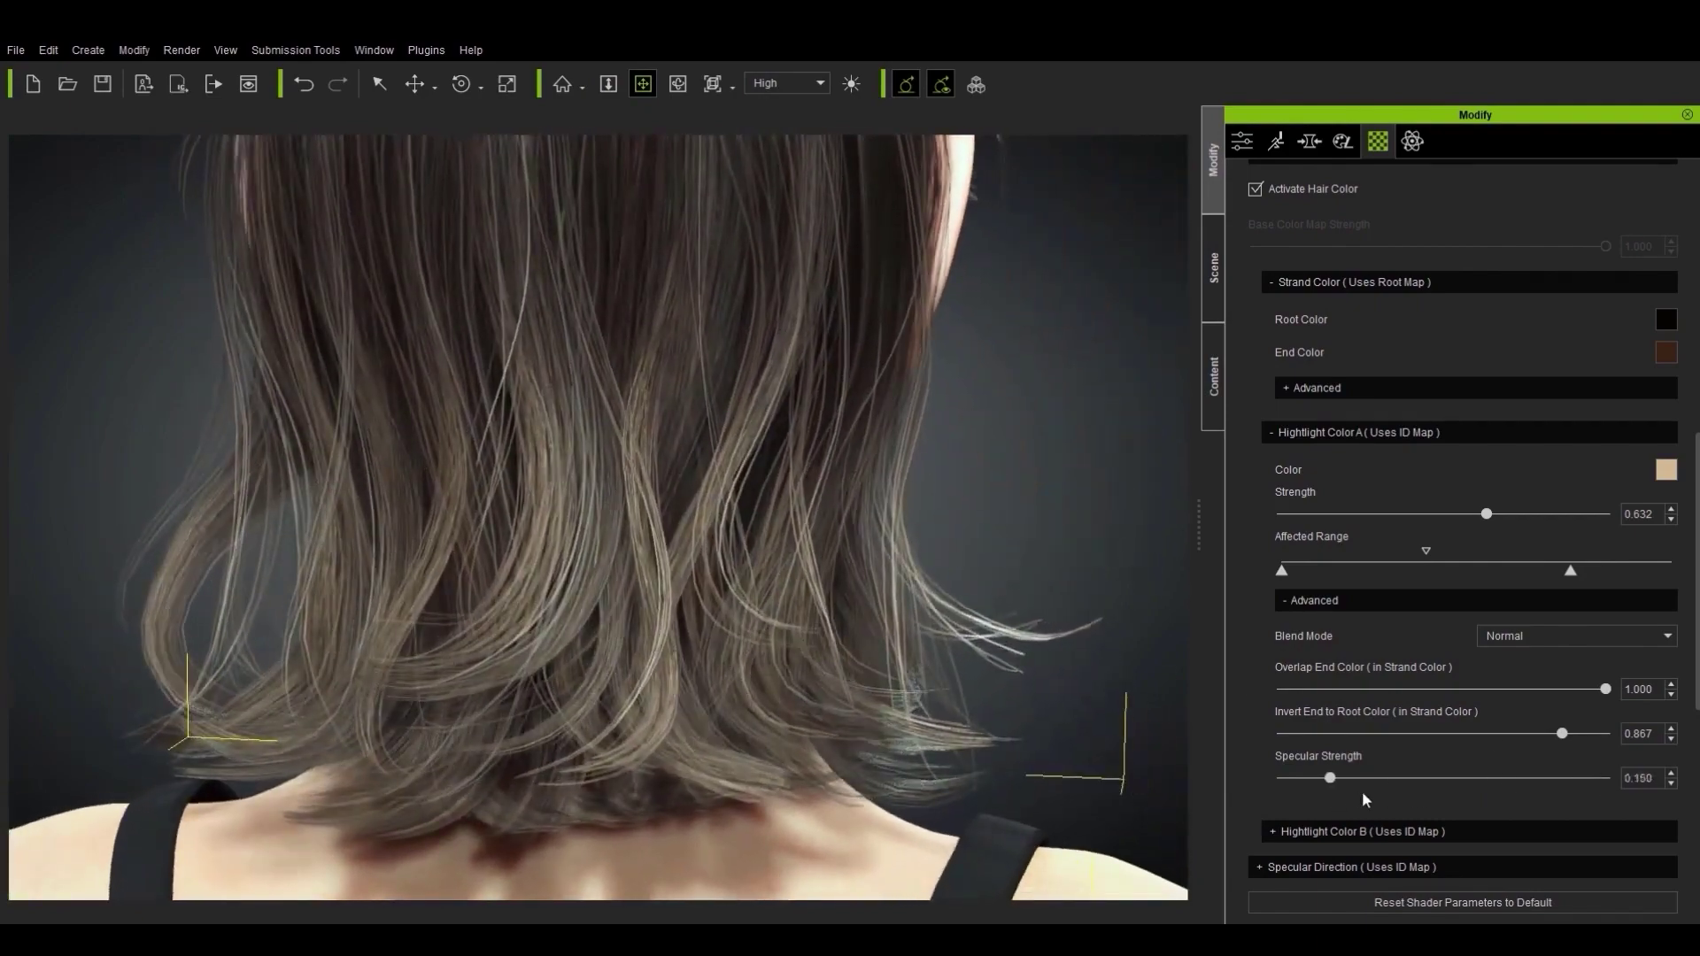
{"action": "right_click_drag", "start_coordinate": [747, 498], "coordinate": [828, 595]}
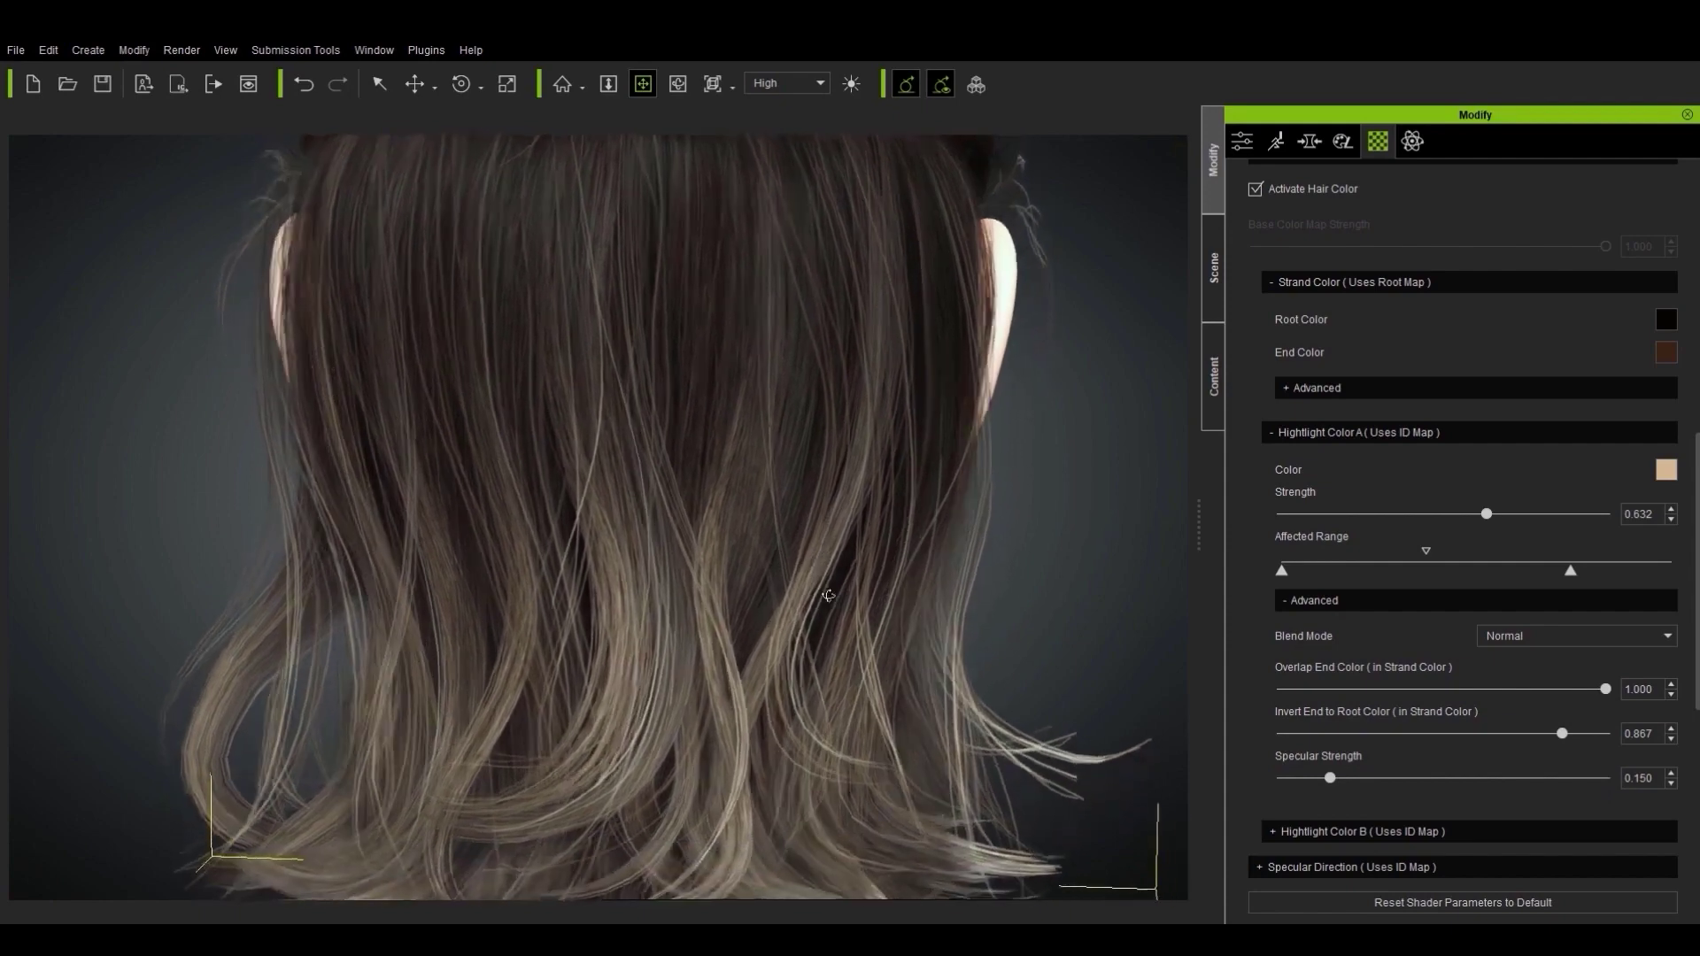
- Give Highlight Color B a reddish-brown colour, a wider Affected Range and a strength of about 0.6
{"action": "left_click", "coordinate": [1332, 833]}
{"action": "scroll", "coordinate": [1266, 730], "scroll_direction": "down", "scroll_amount": 3}
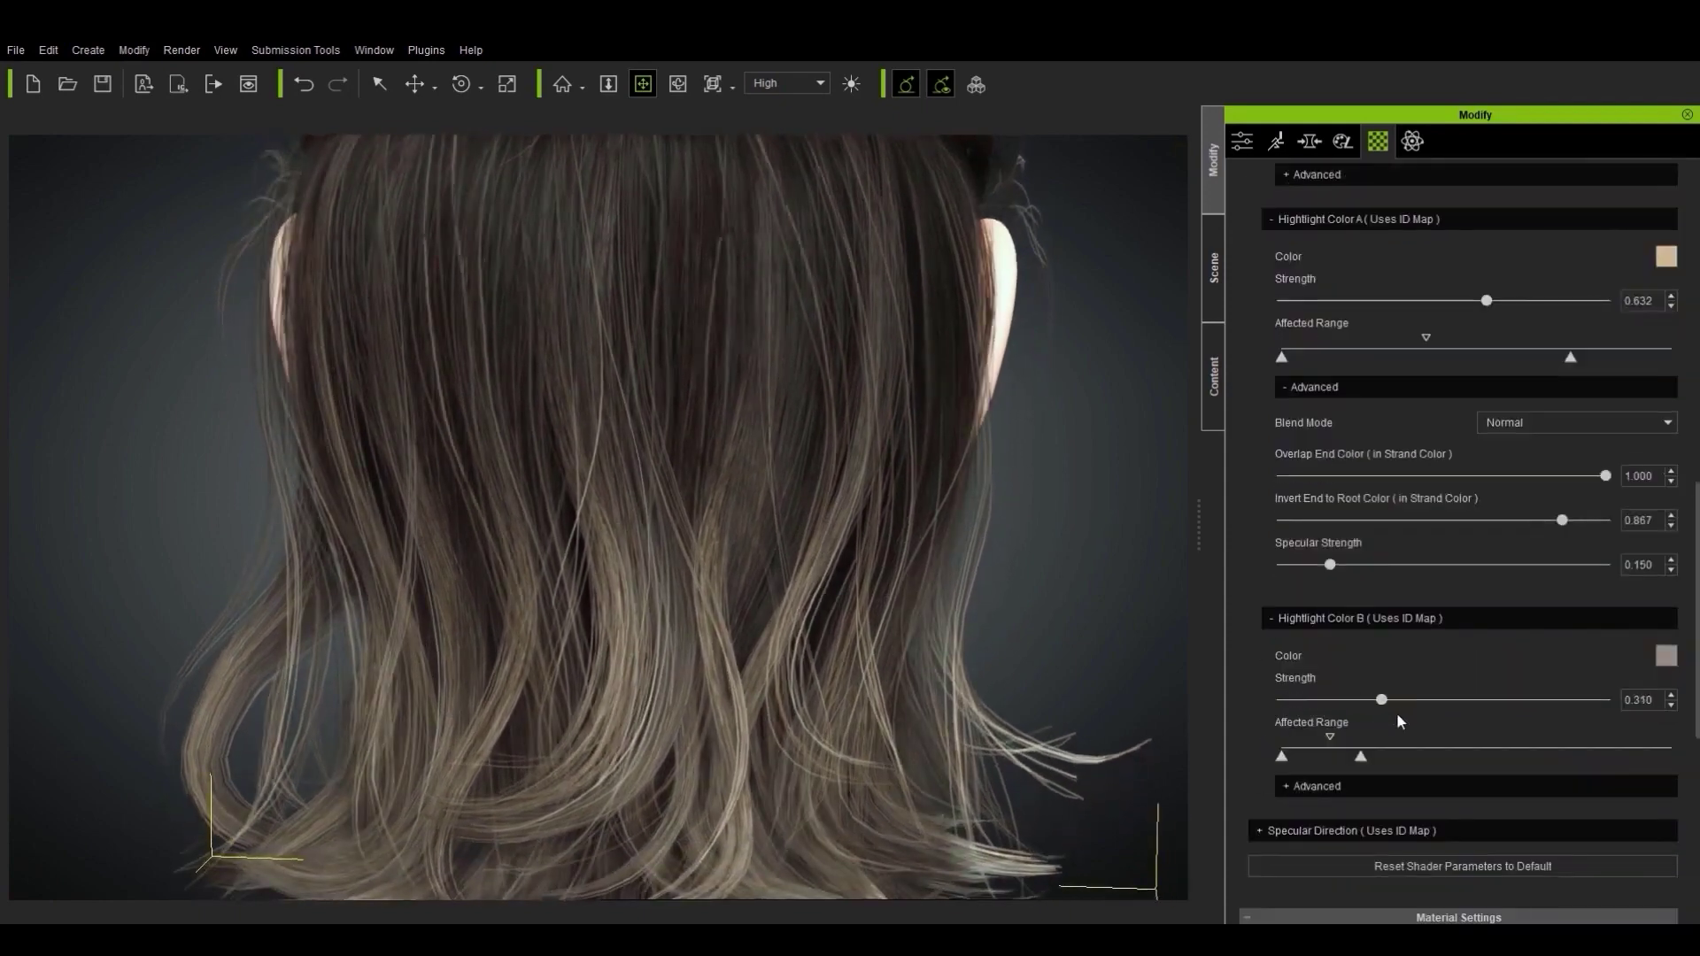
{"action": "left_click", "coordinate": [1665, 656]}
{"action": "left_click_drag", "start_coordinate": [886, 273], "coordinate": [1196, 305]}
{"action": "left_click_drag", "start_coordinate": [1292, 425], "coordinate": [1316, 400]}
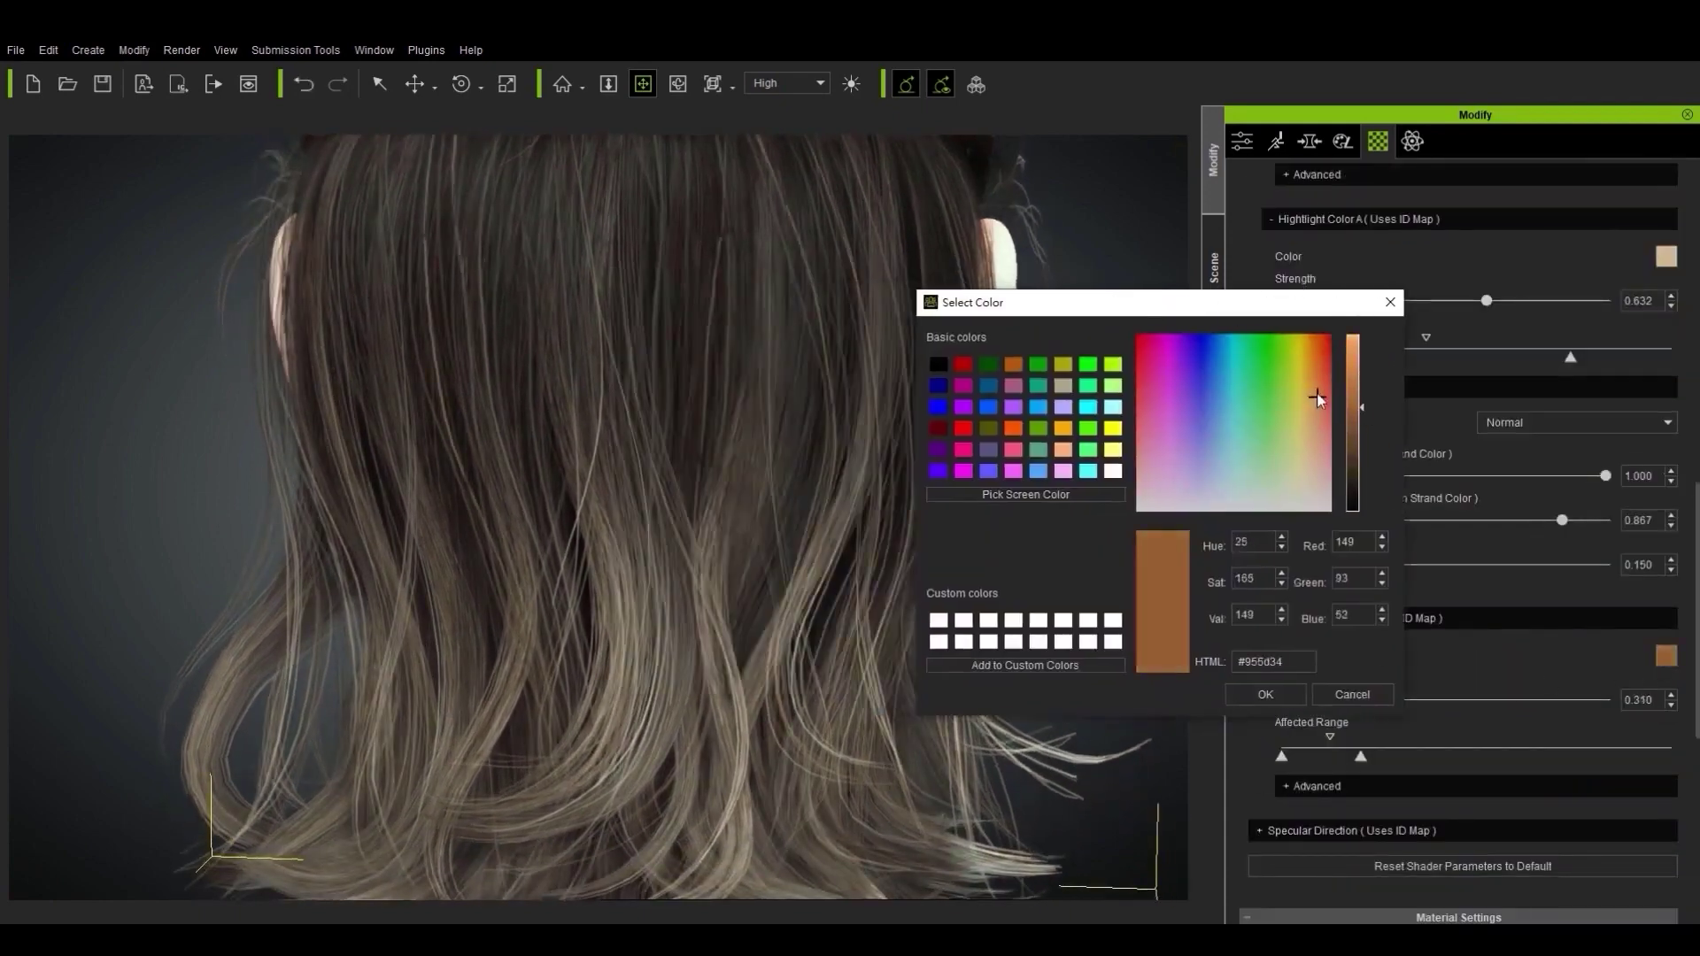
{"action": "left_click", "coordinate": [1265, 692]}
{"action": "left_click_drag", "start_coordinate": [1361, 756], "coordinate": [1414, 758]}
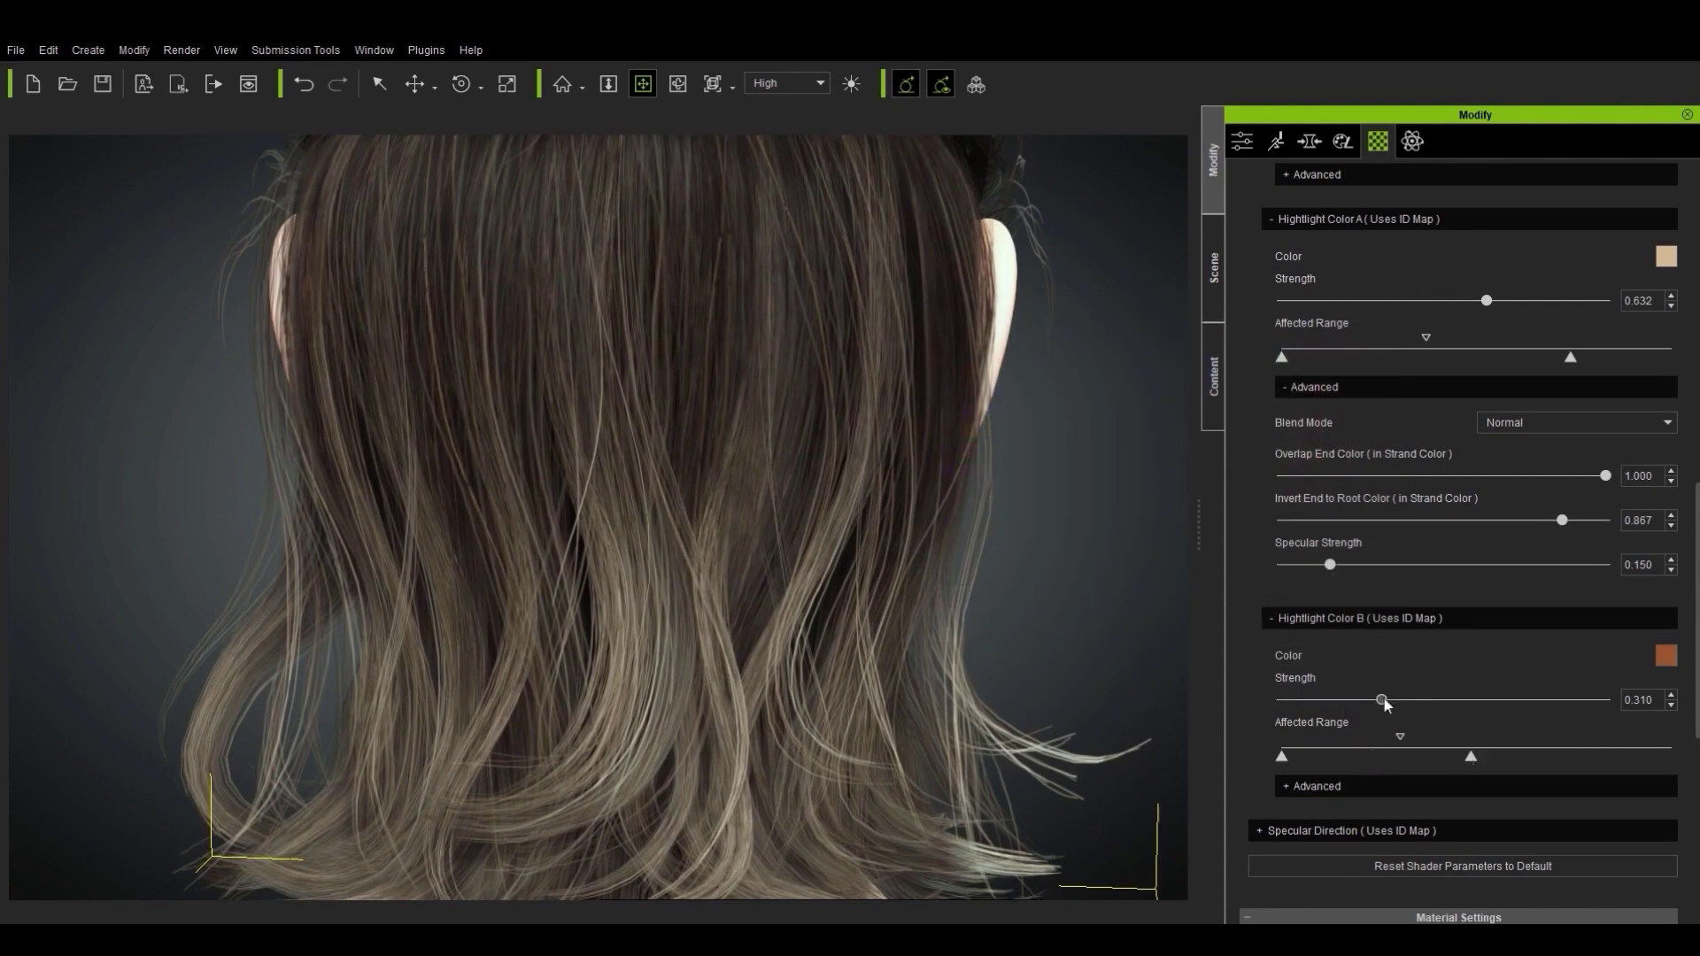
{"action": "left_click_drag", "start_coordinate": [883, 494], "coordinate": [909, 549]}
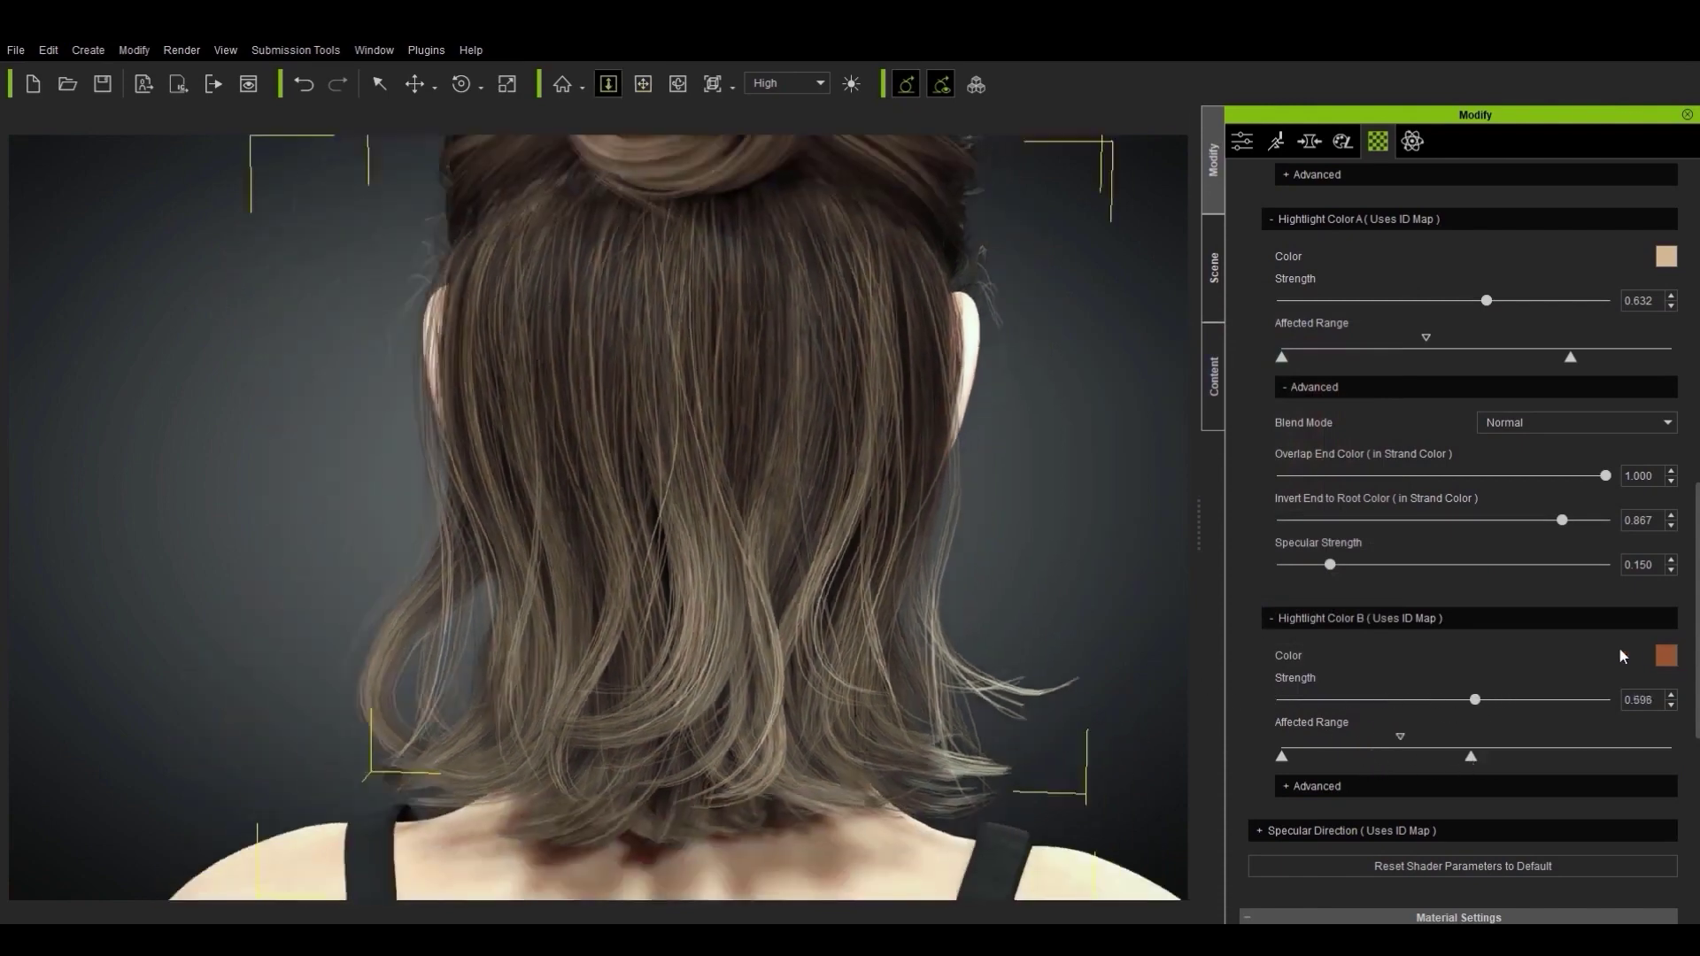
- Pick a different colour for Highlight Color B in the colour picker
{"action": "left_click", "coordinate": [1665, 655]}
{"action": "left_click_drag", "start_coordinate": [1273, 372], "coordinate": [1277, 349]}
{"action": "left_click", "coordinate": [958, 670]}
{"action": "mouse_move", "coordinate": [894, 593]}
{"action": "right_mouse_down"}
{"action": "mouse_move", "coordinate": [744, 596]}
{"action": "mouse_move", "coordinate": [899, 597]}
{"action": "right_mouse_up"}
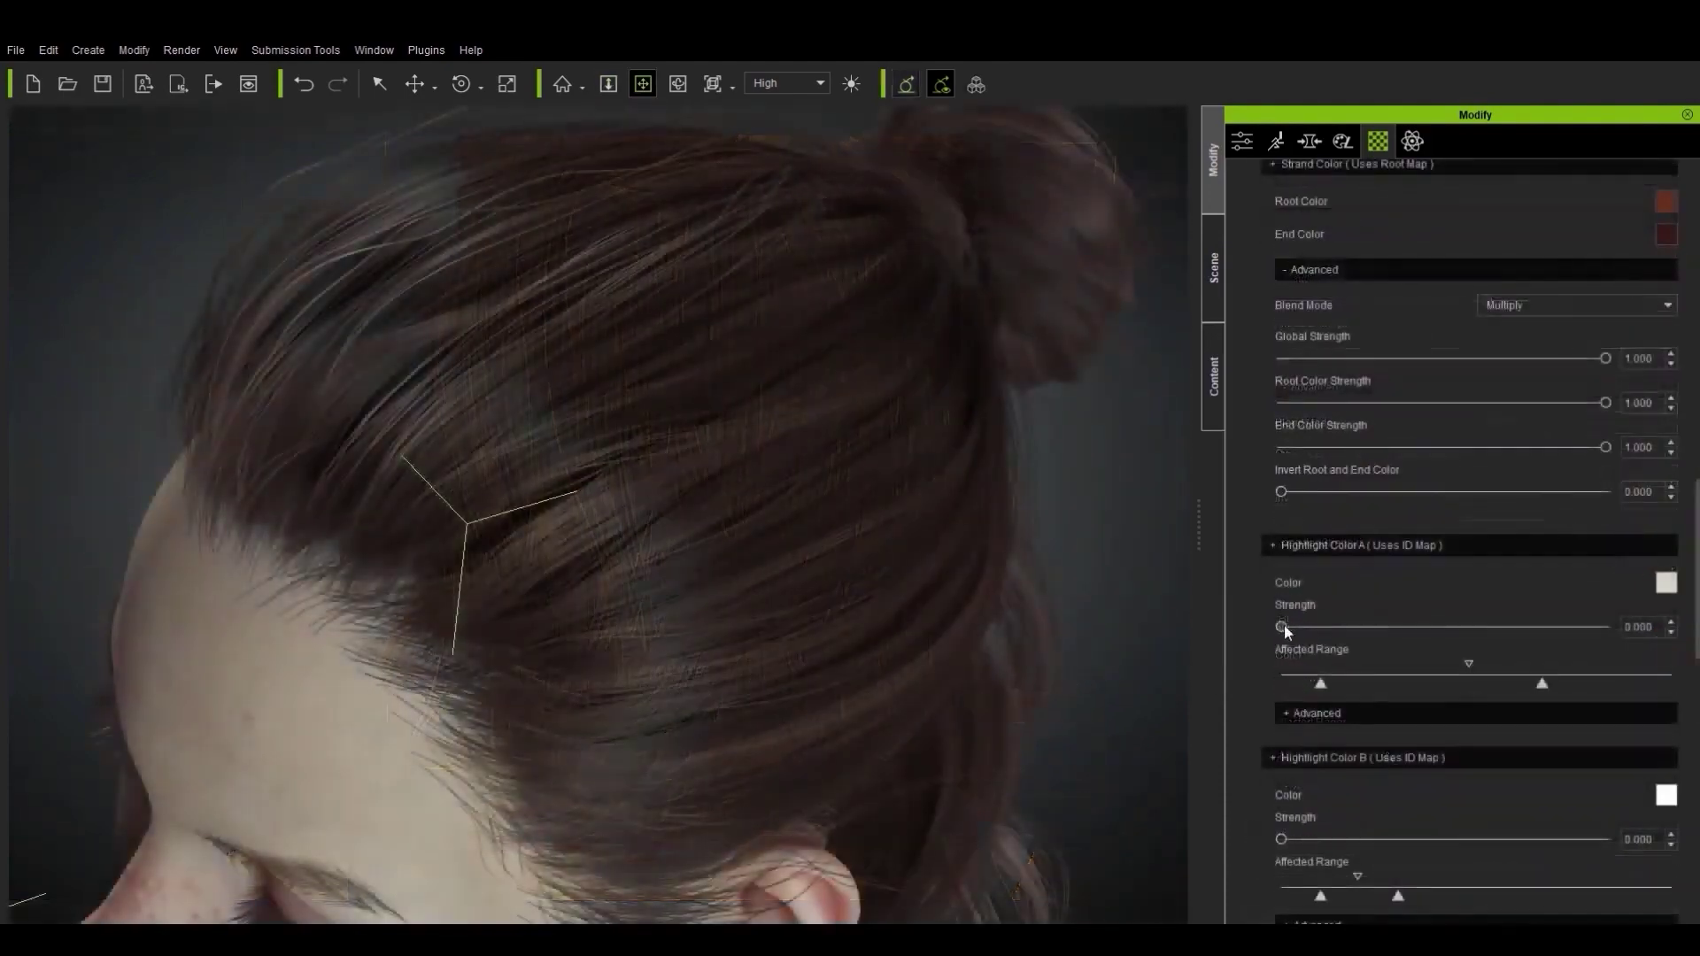
- Set Highlight Color A of the tied-up hair to orange and increase its strength to roughly half
{"action": "left_click", "coordinate": [1666, 581]}
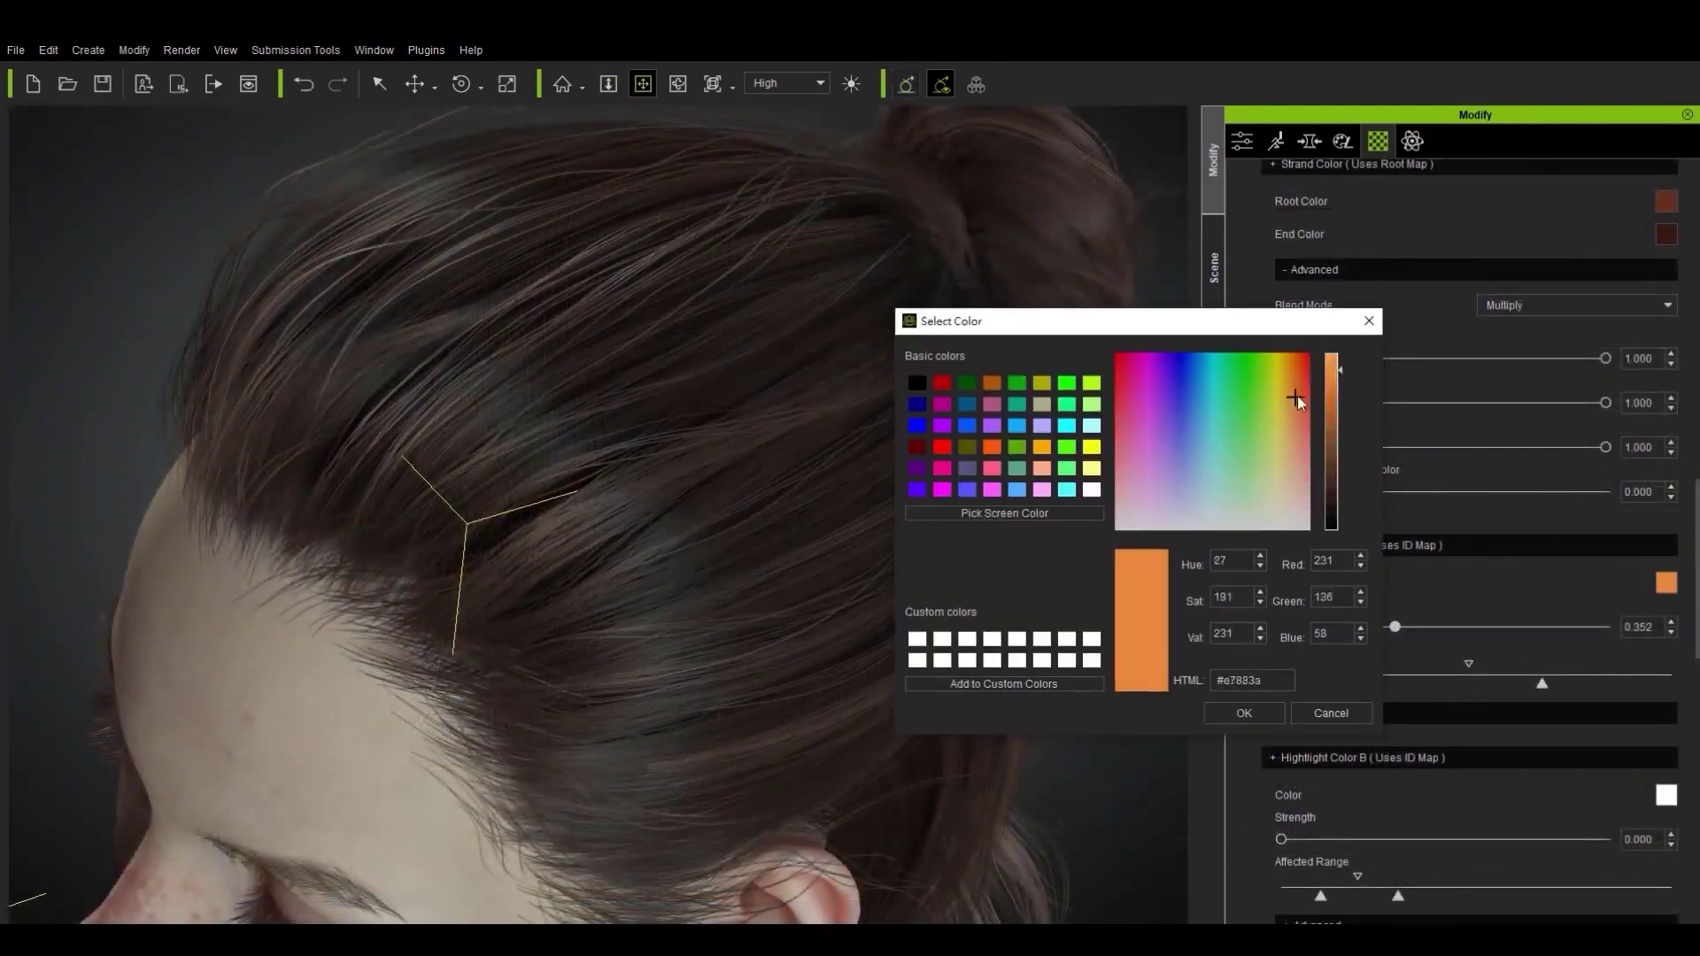
{"action": "left_click", "coordinate": [1298, 396]}
{"action": "left_click", "coordinate": [1244, 713]}
{"action": "left_click_drag", "start_coordinate": [1395, 626], "coordinate": [1449, 626]}
{"action": "right_click_drag", "start_coordinate": [777, 653], "coordinate": [691, 633]}
- Set the Specular Direction's Rotate Vertical to -0.765 by Black ID and -0.345 by White ID, and Shift by White ID to 0.292
{"action": "scroll", "coordinate": [1512, 553], "scroll_direction": "down", "scroll_amount": 8}
{"action": "left_click_drag", "start_coordinate": [1436, 524], "coordinate": [1303, 524]}
{"action": "left_click_drag", "start_coordinate": [1436, 659], "coordinate": [1370, 664]}
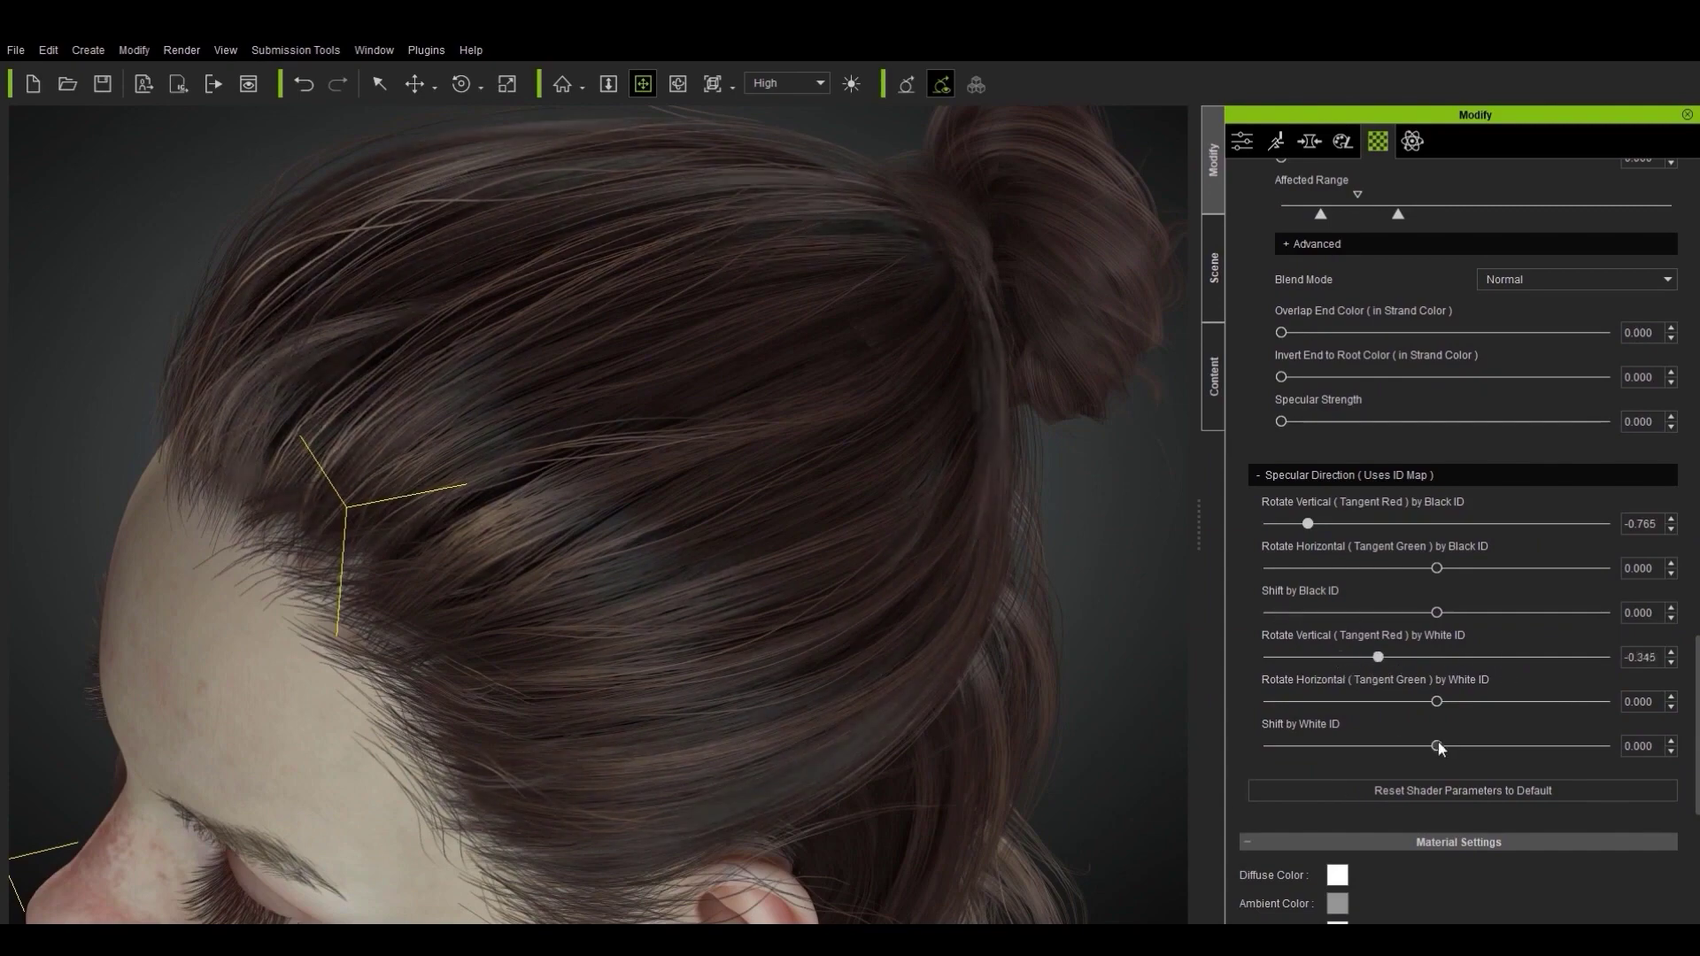
{"action": "left_click_drag", "start_coordinate": [1436, 746], "coordinate": [1483, 749]}
{"action": "right_click_drag", "start_coordinate": [679, 620], "coordinate": [1104, 592]}
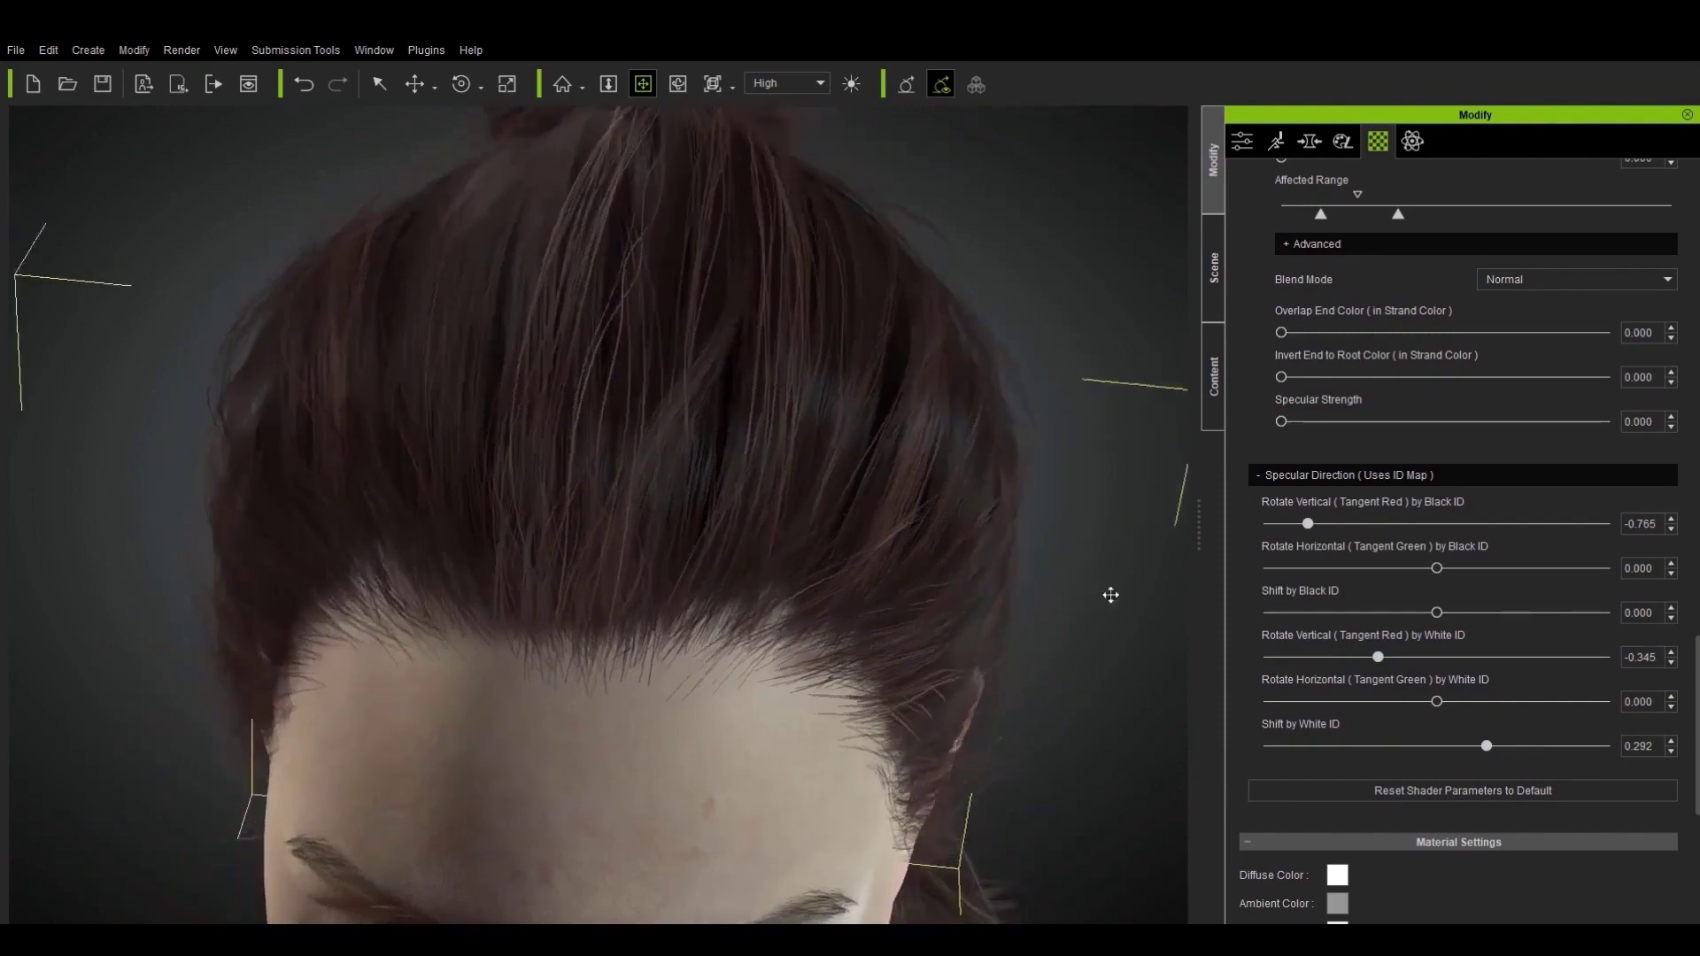